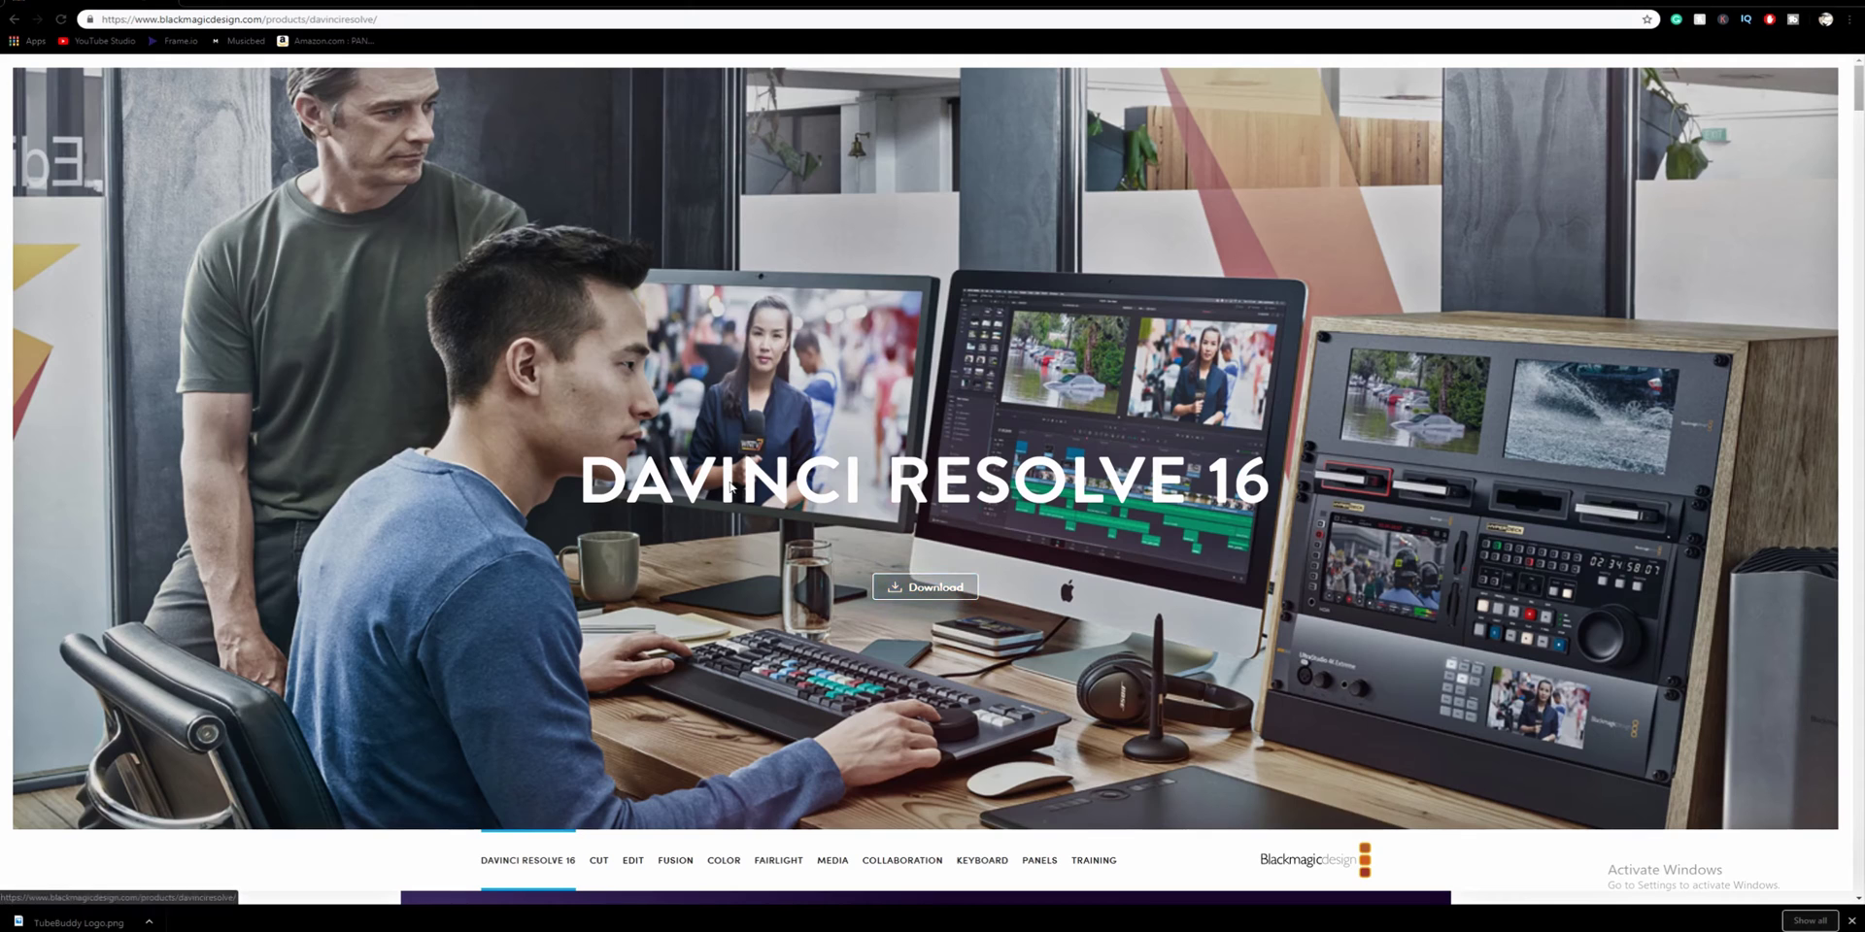
- Choose the Windows download of DaVinci Resolve 16 Beta and dismiss the registration form
click(936, 588)
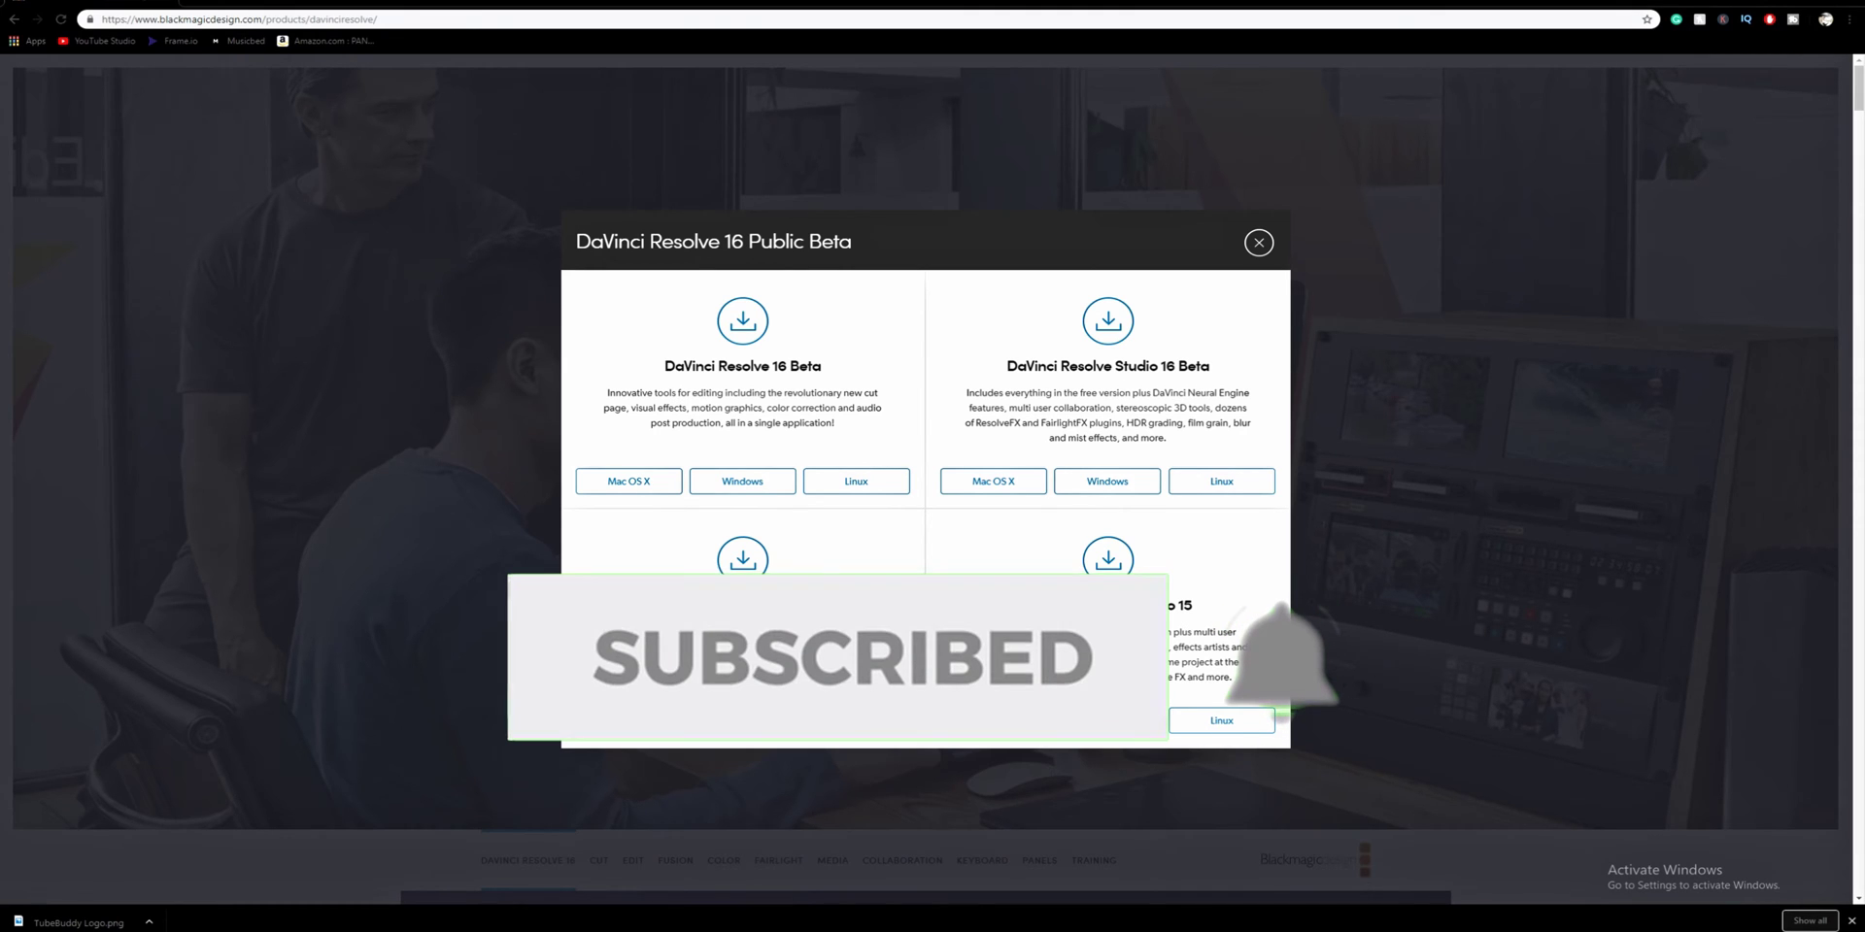
click(751, 483)
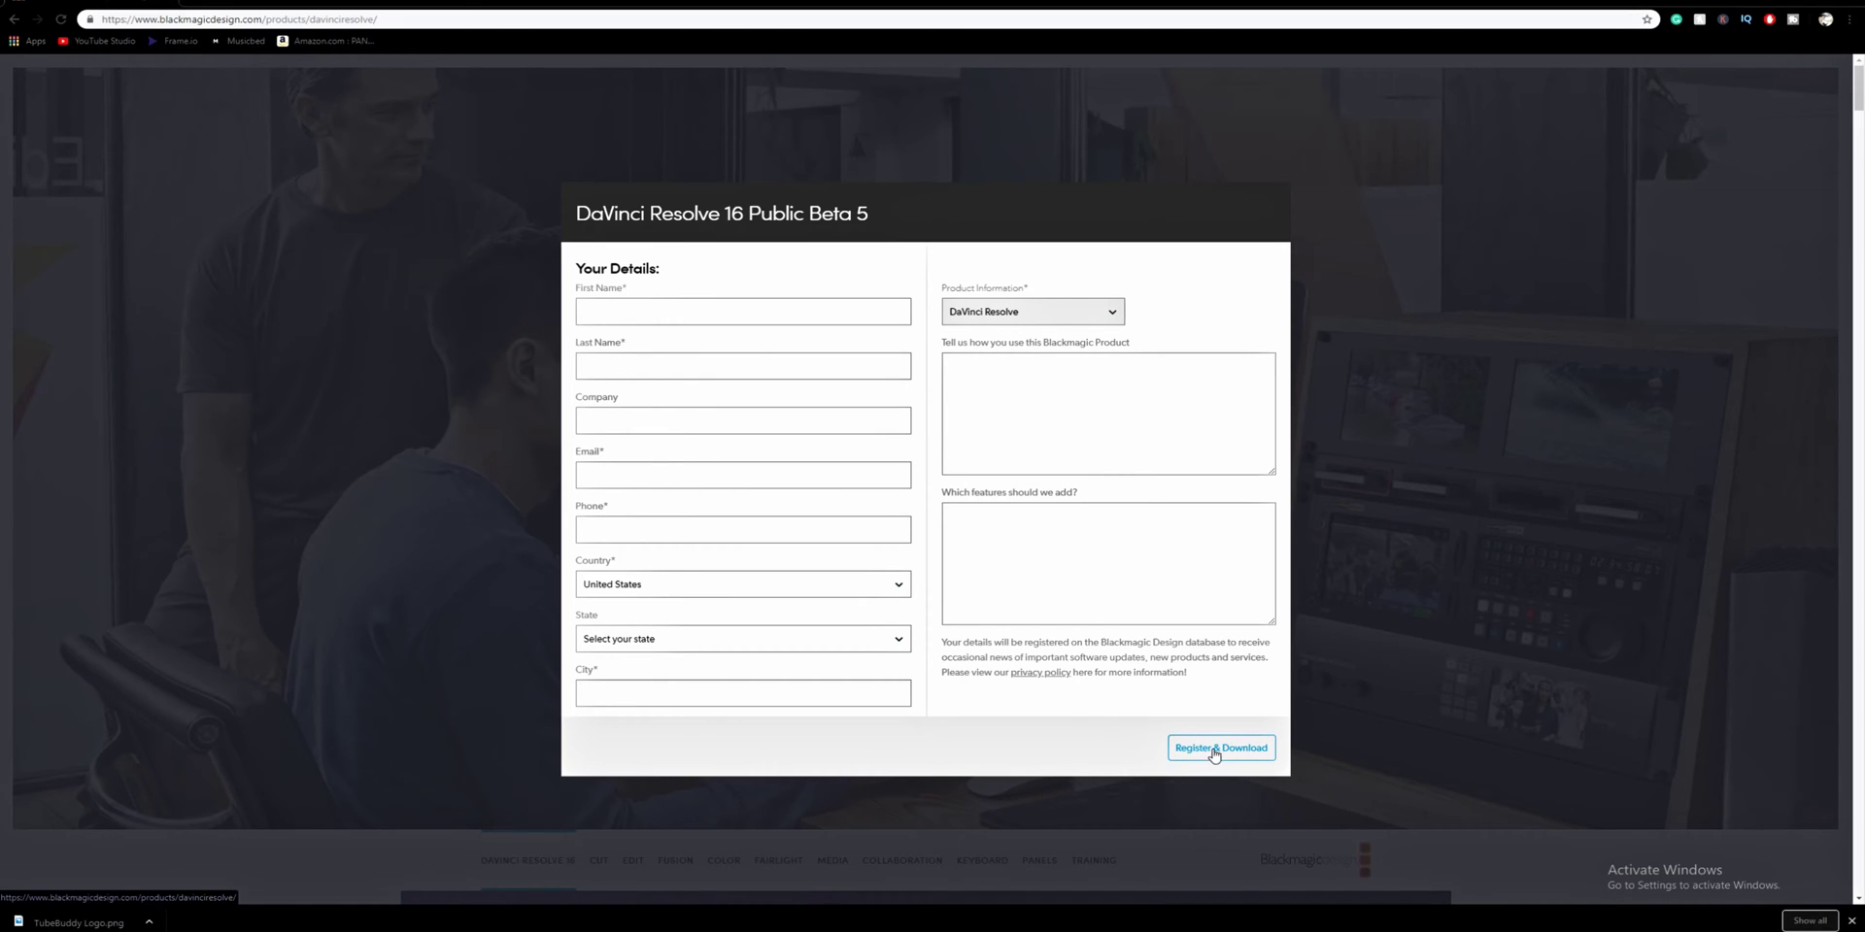
click(1403, 399)
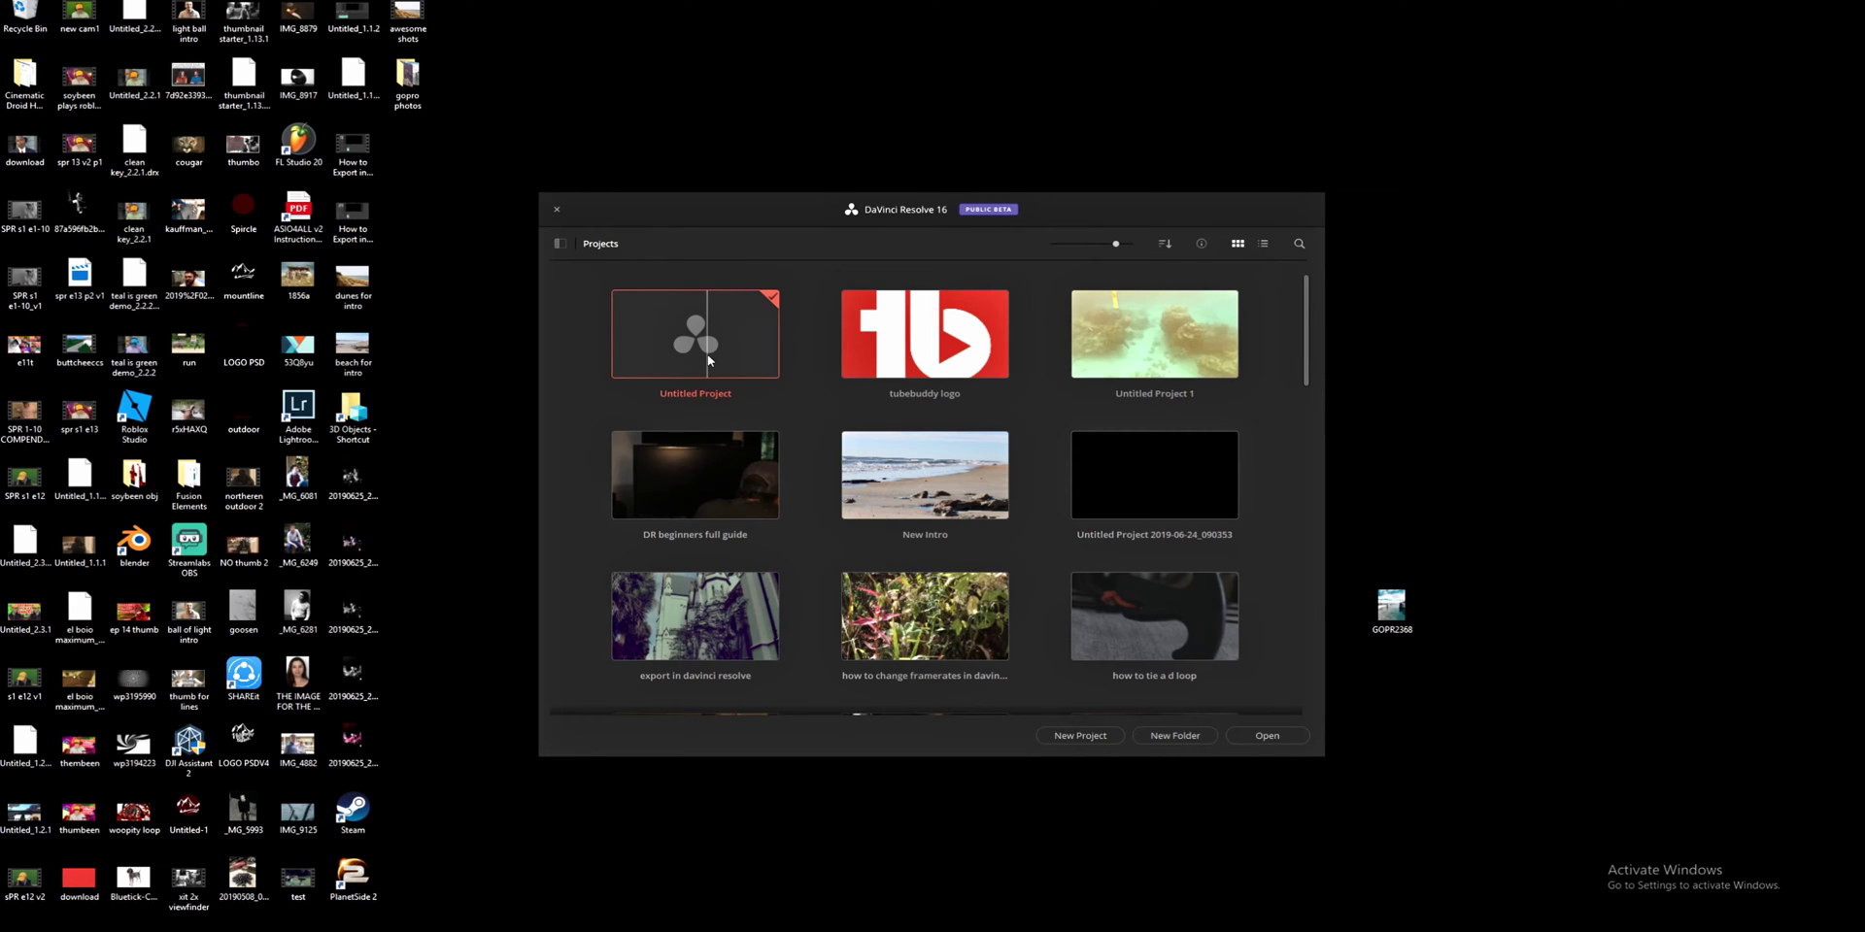
- Create Untitled Project 2 with the default name, reset the UI layout, and go to the Media page
click(1078, 736)
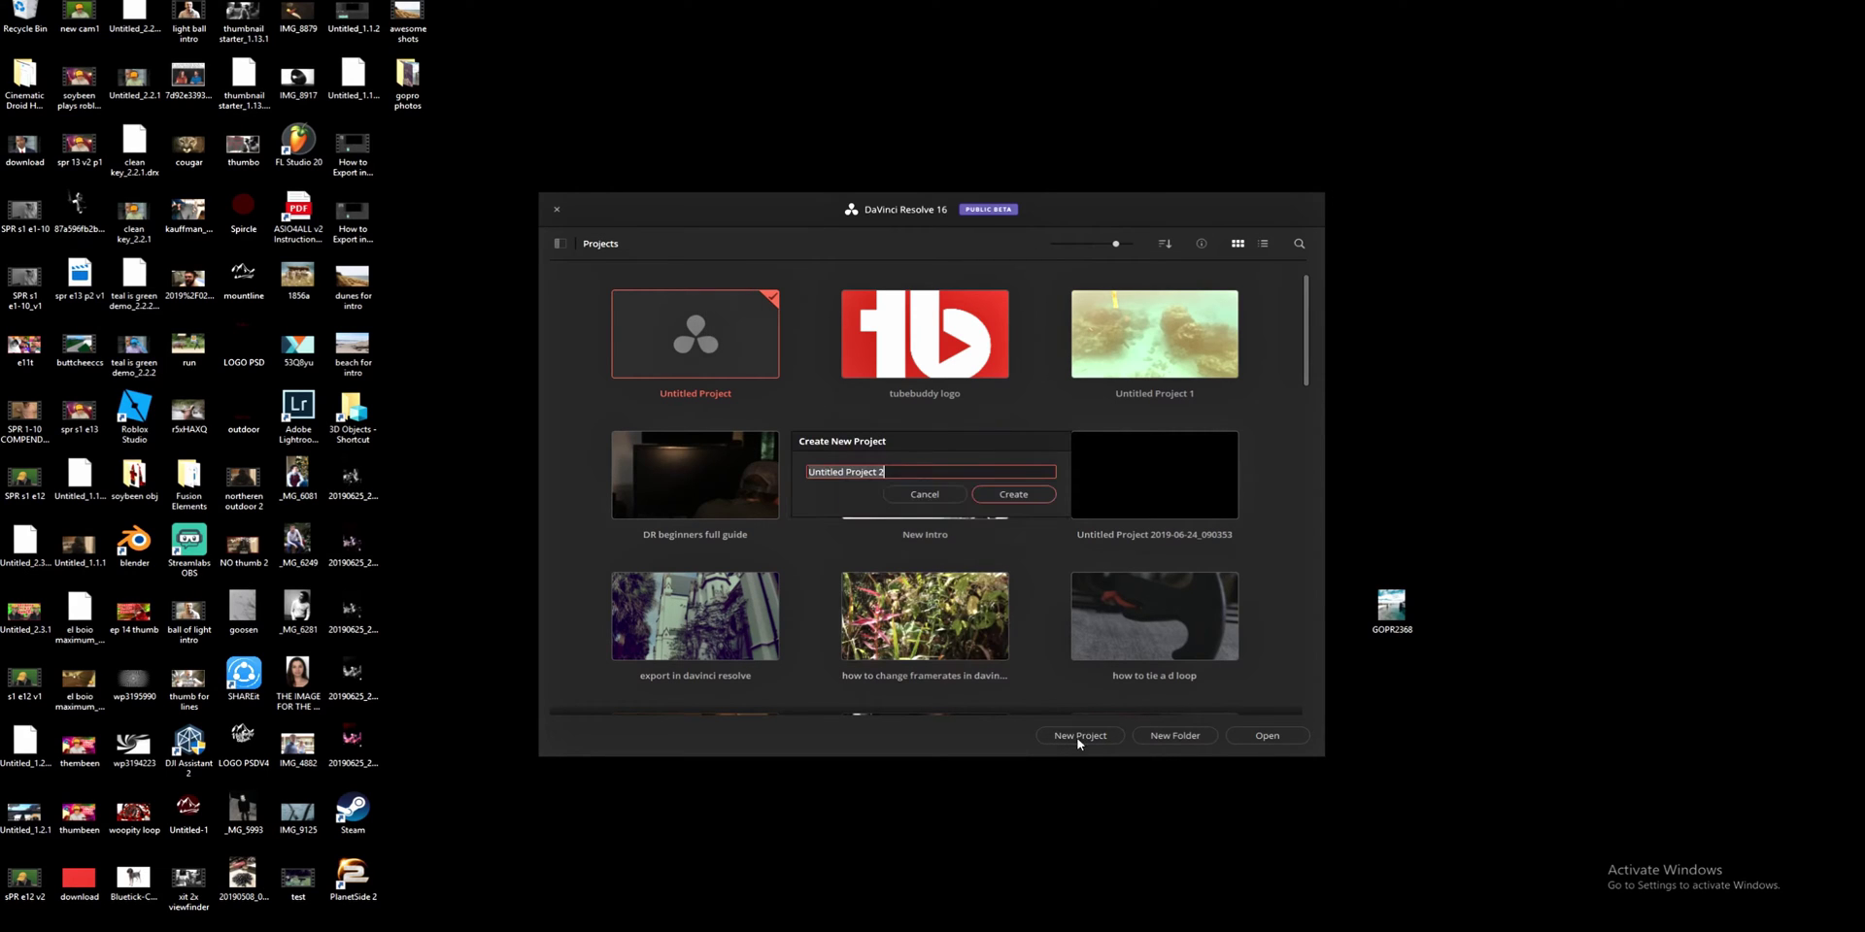
click(1010, 495)
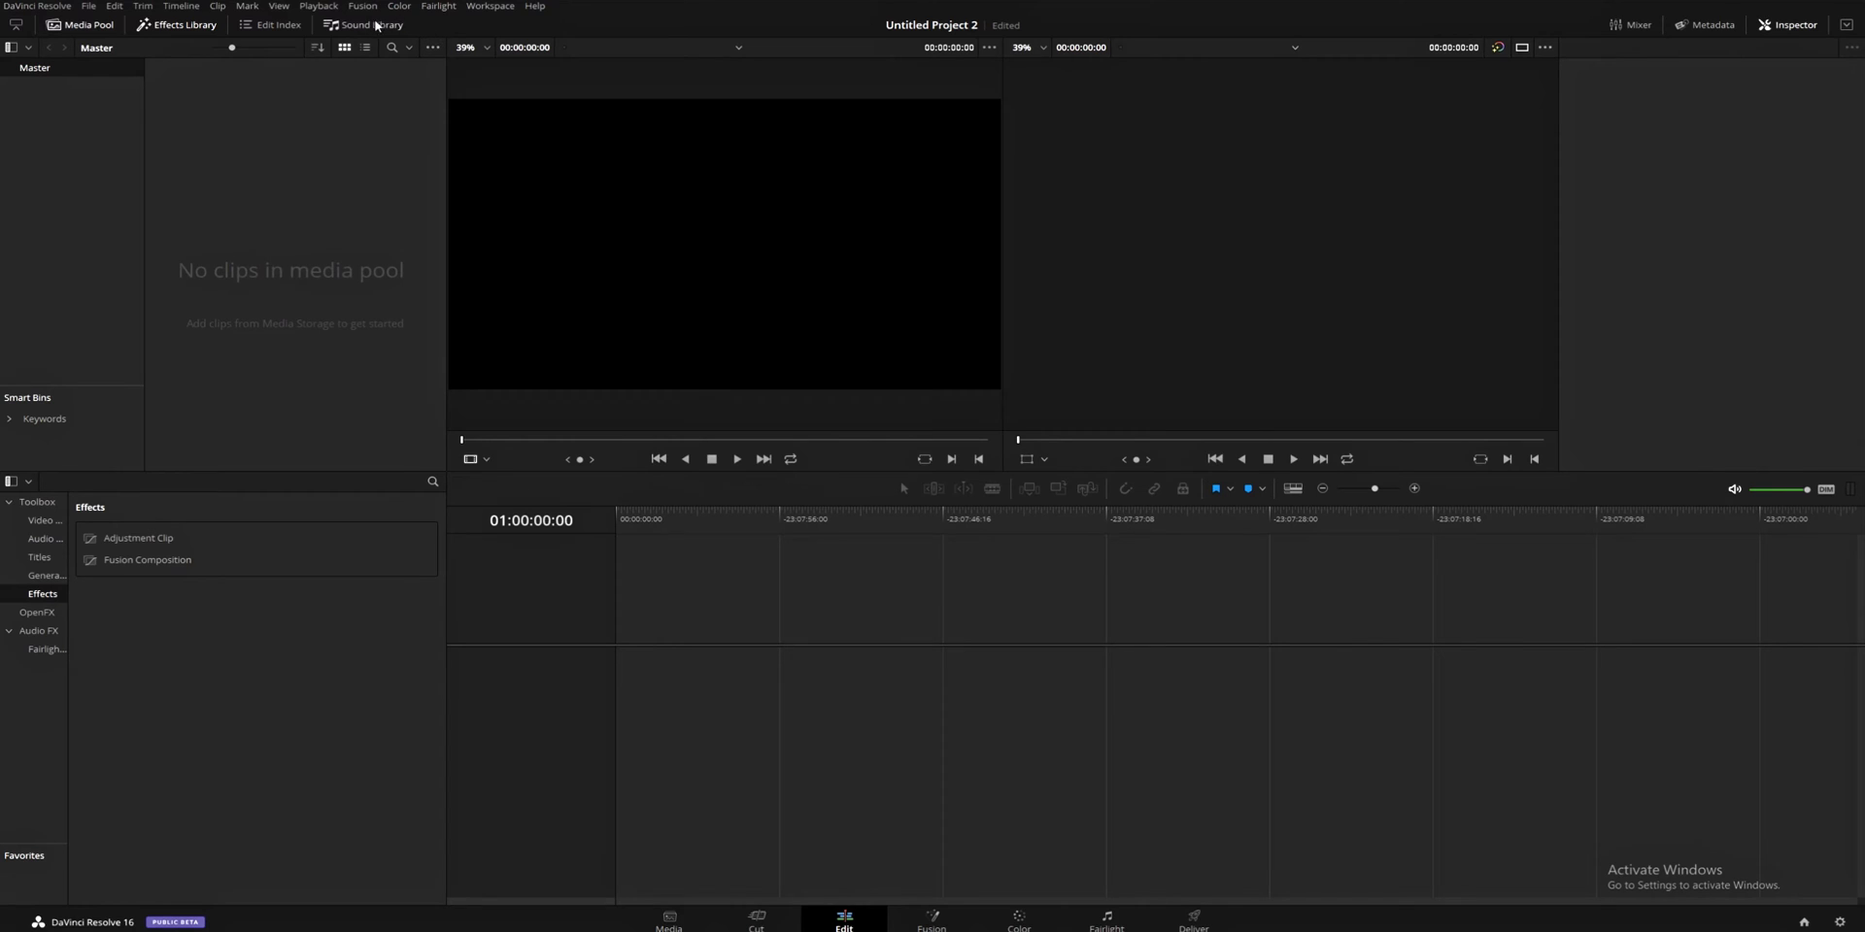
click(487, 7)
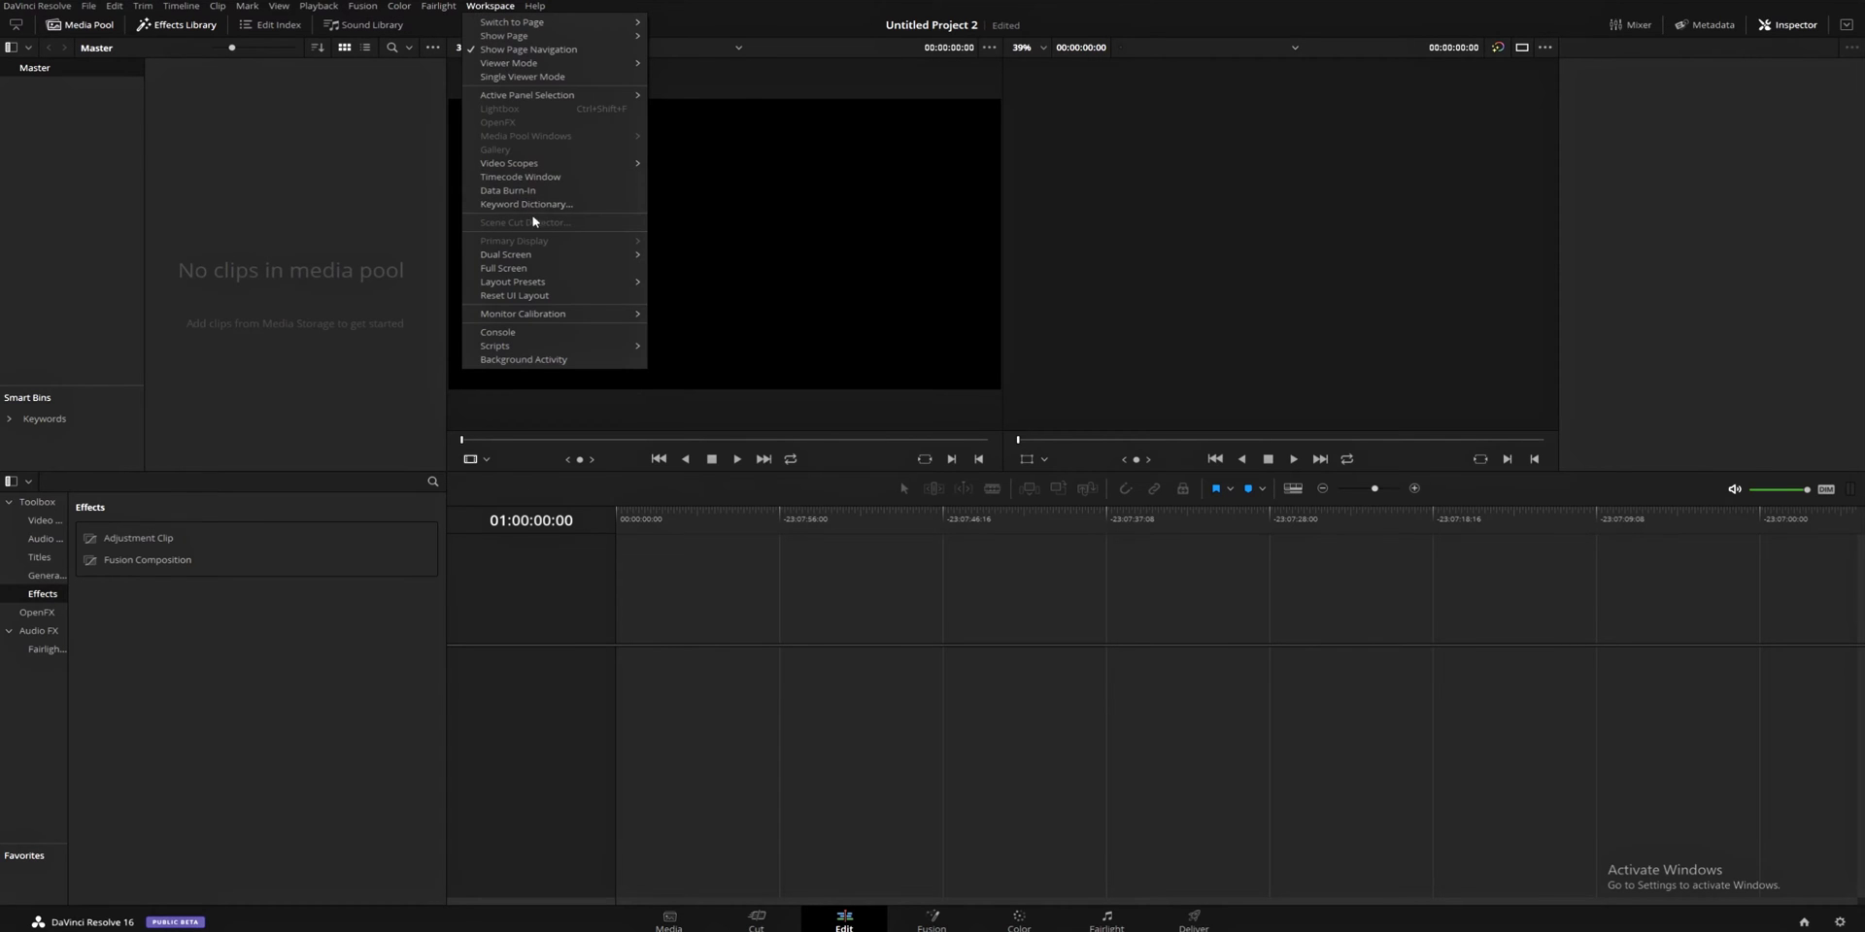
click(537, 296)
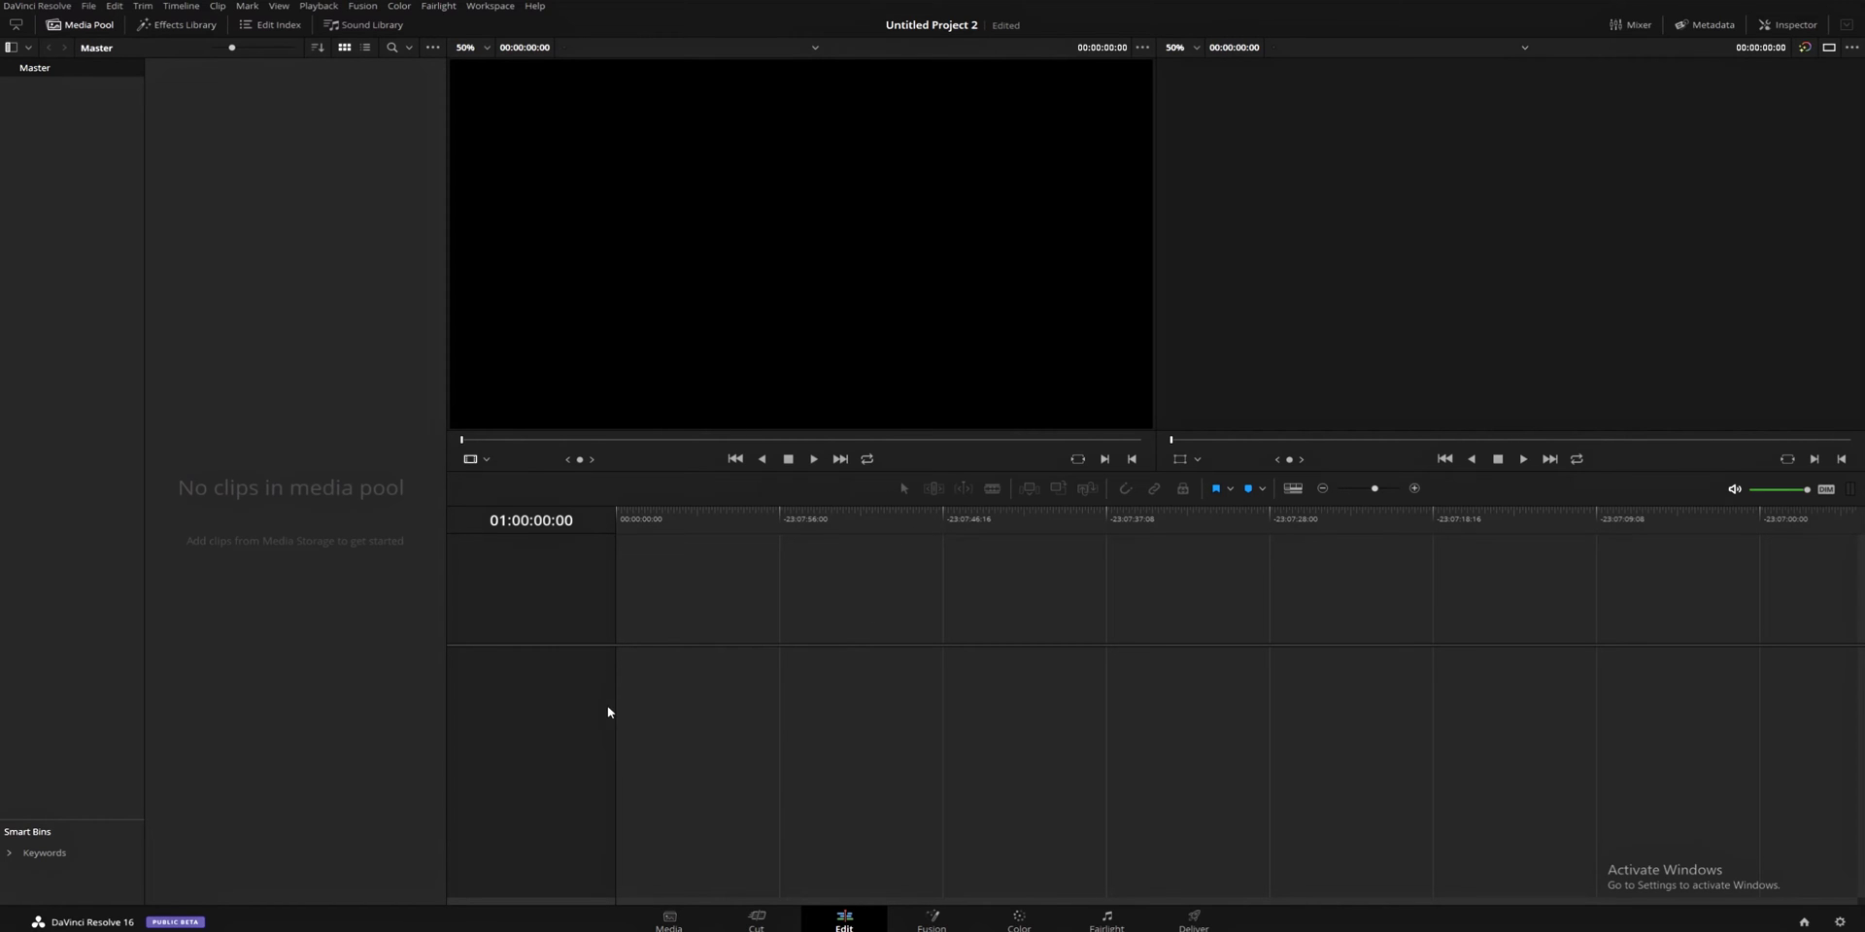
click(675, 916)
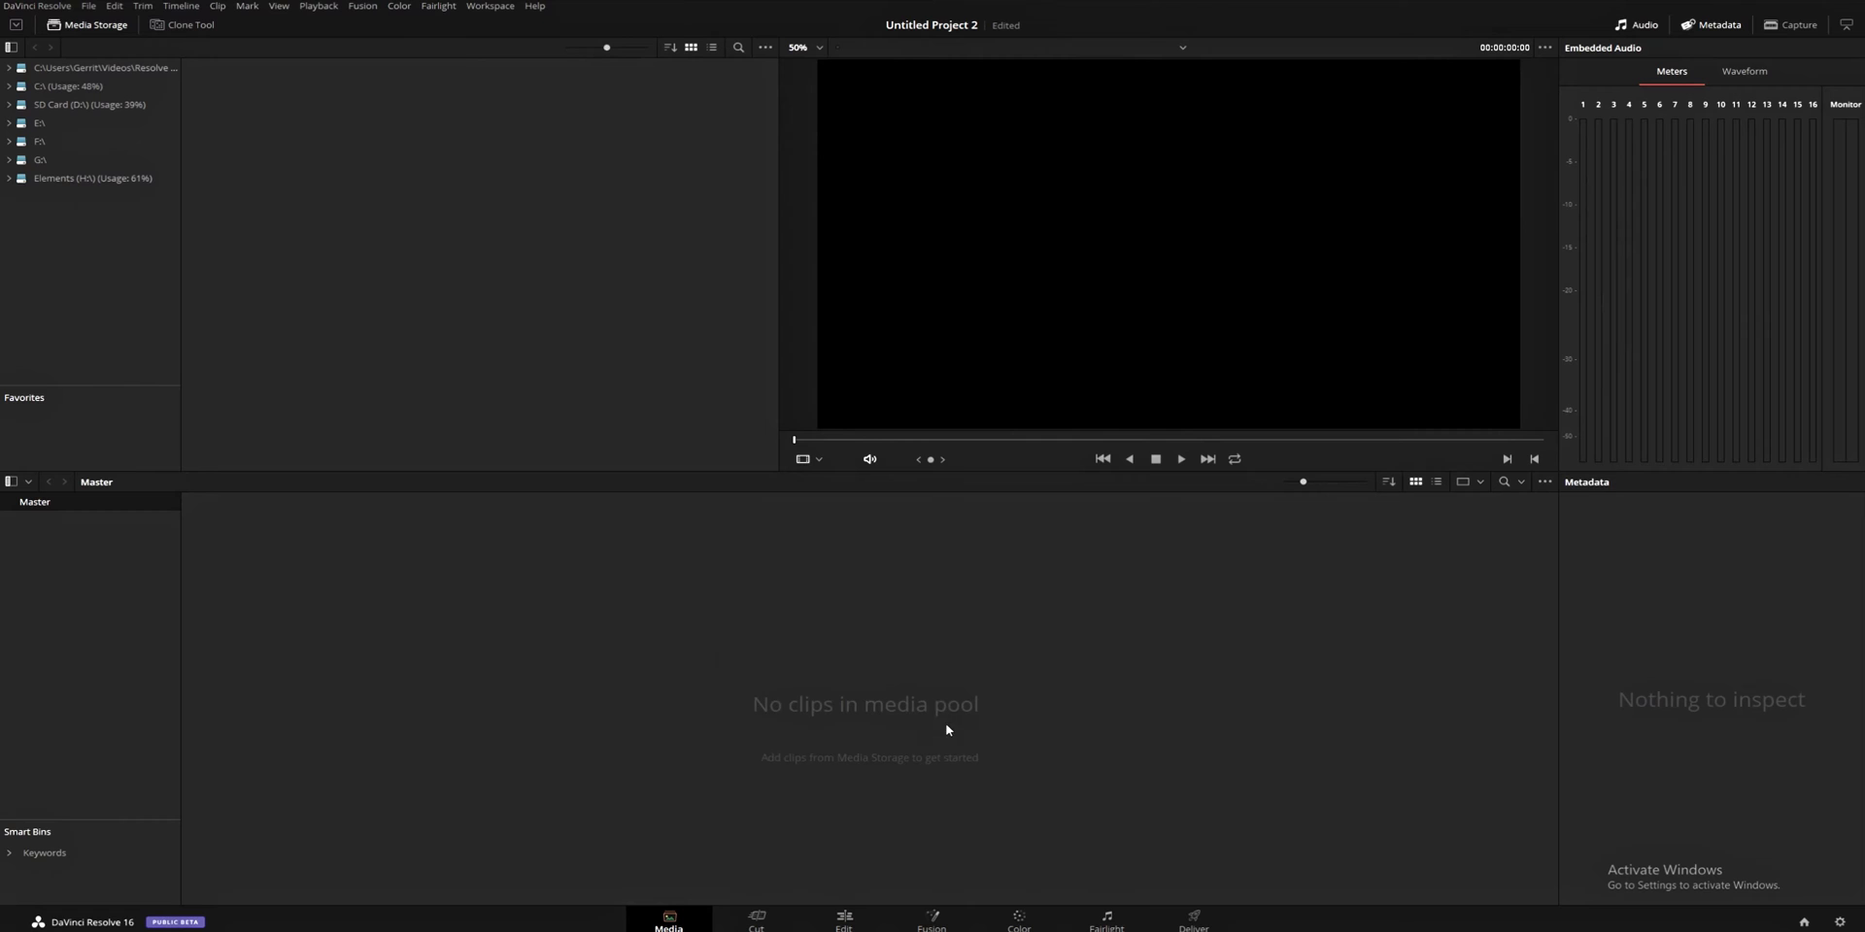
- Import GH012352.MP4 from Elements (H:) > gopro stuff > 2019-06-14 > HERO7 BLACK 1, keeping the project frame rate
right_click(738, 647)
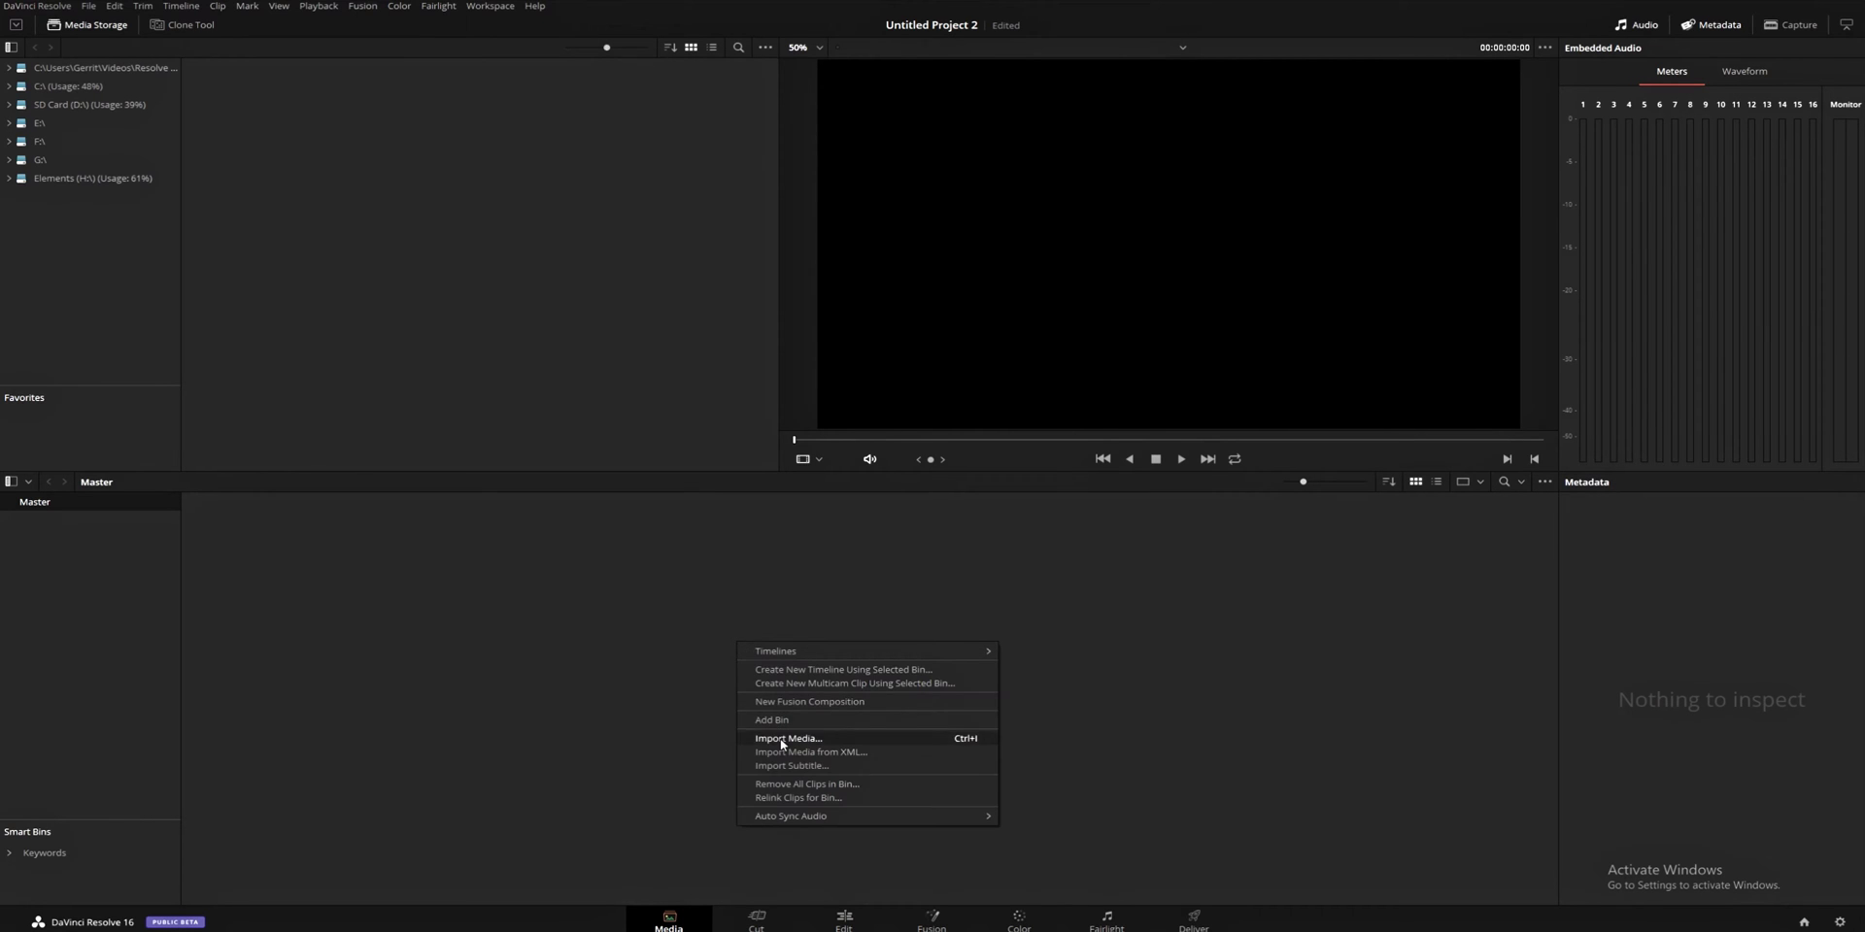
click(782, 740)
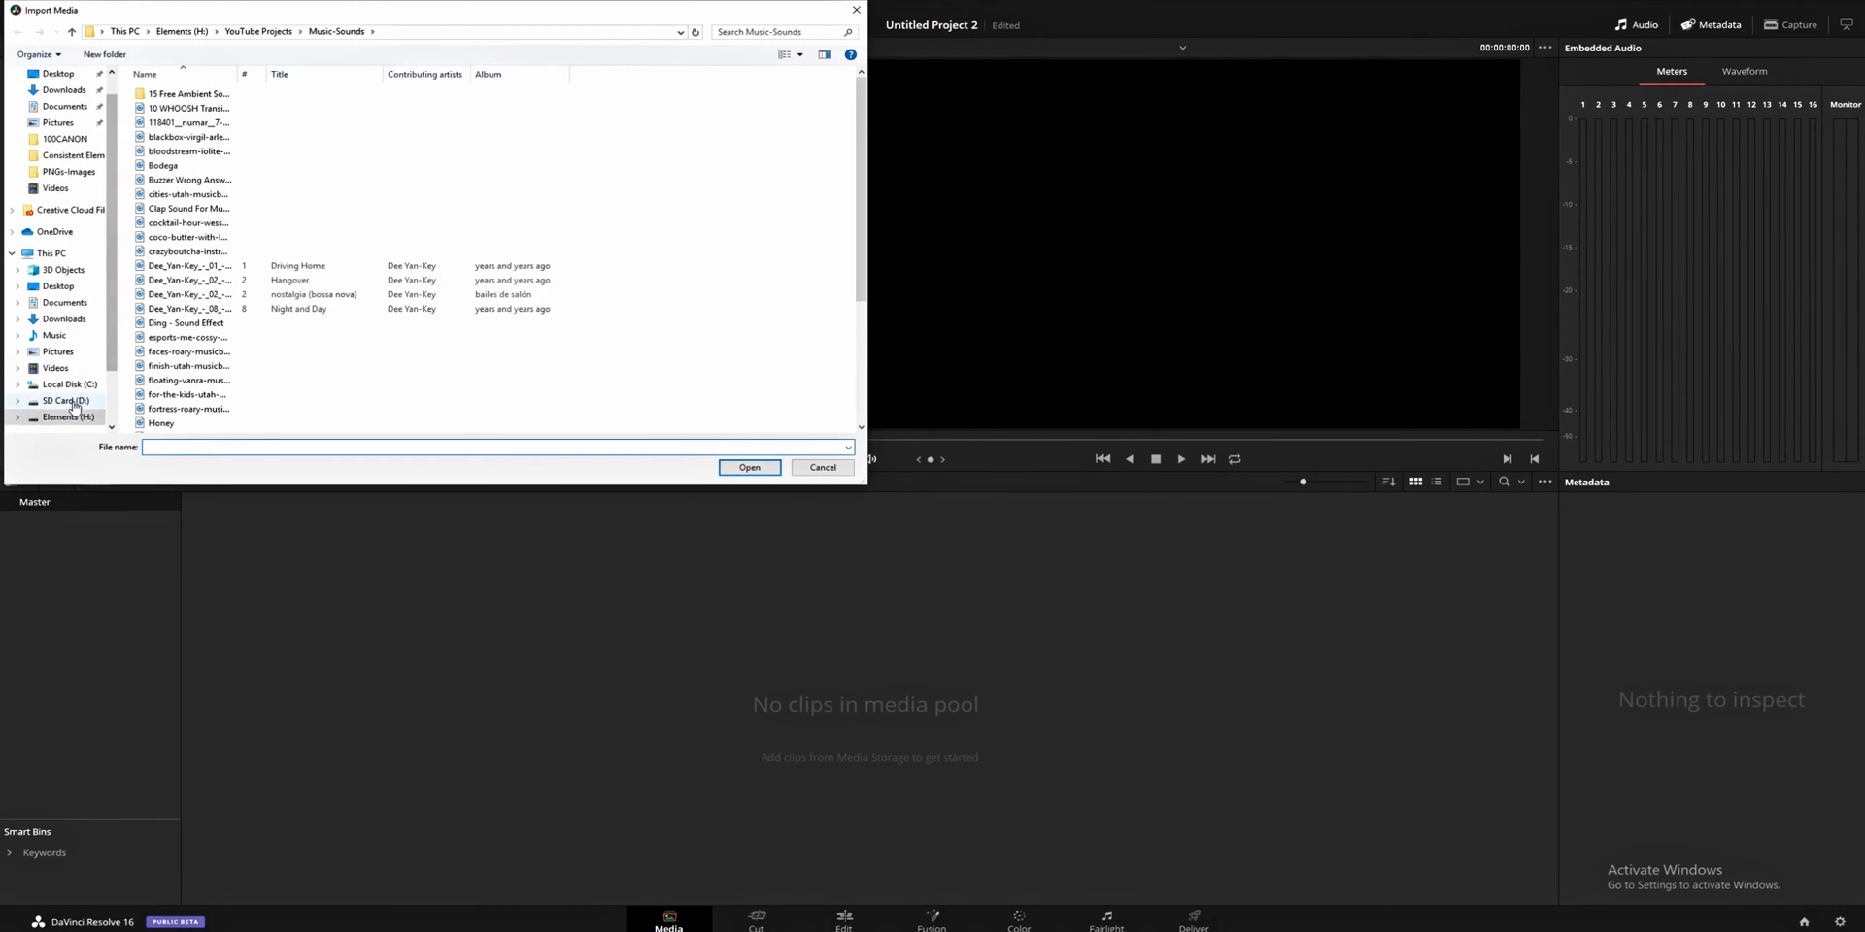
click(68, 416)
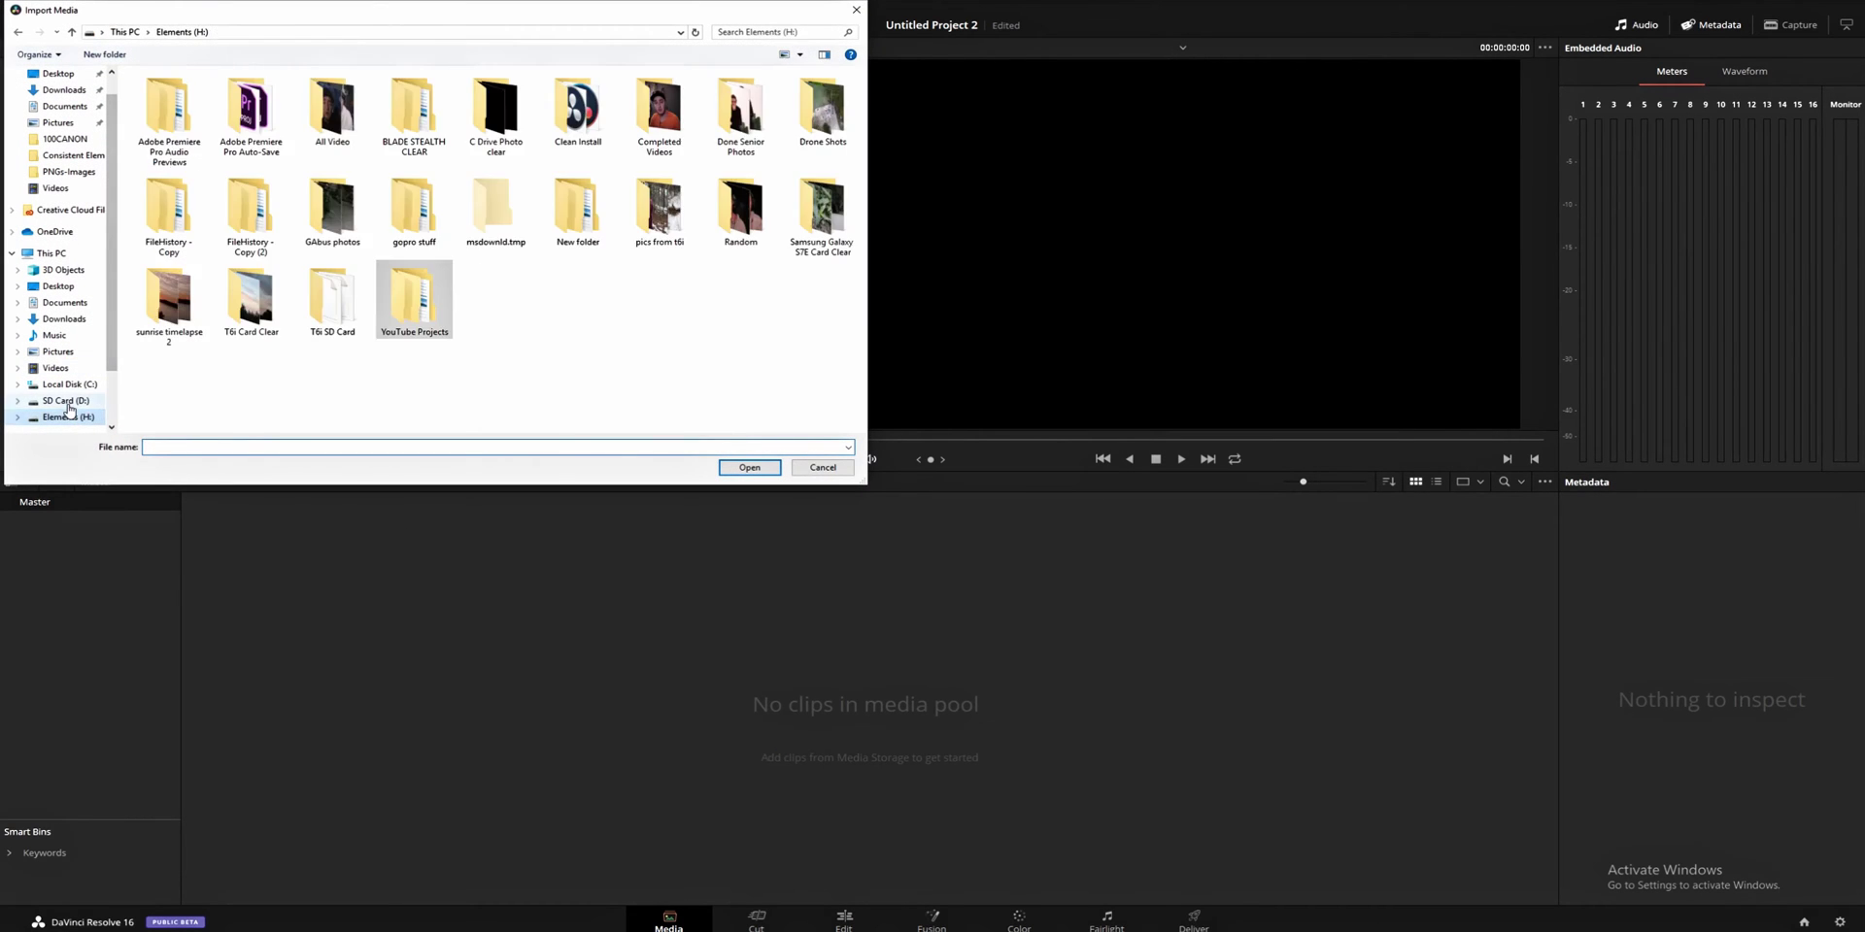
double_click(430, 206)
double_click(185, 163)
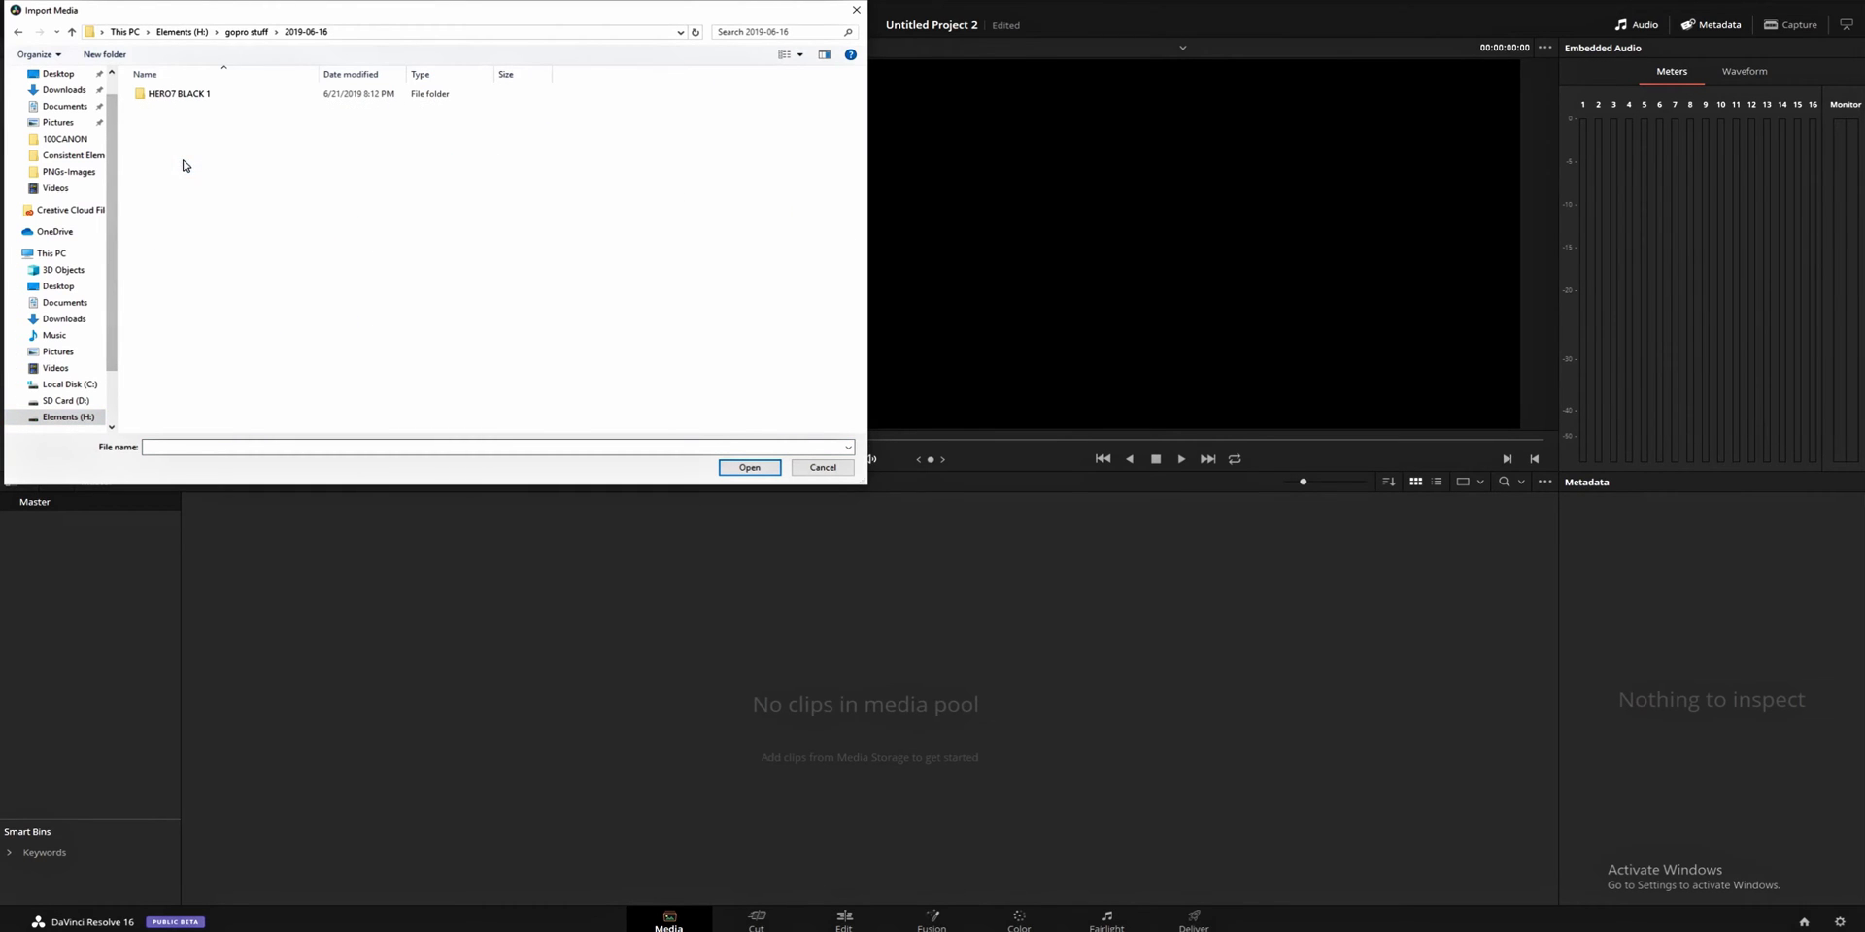
click(19, 32)
click(163, 152)
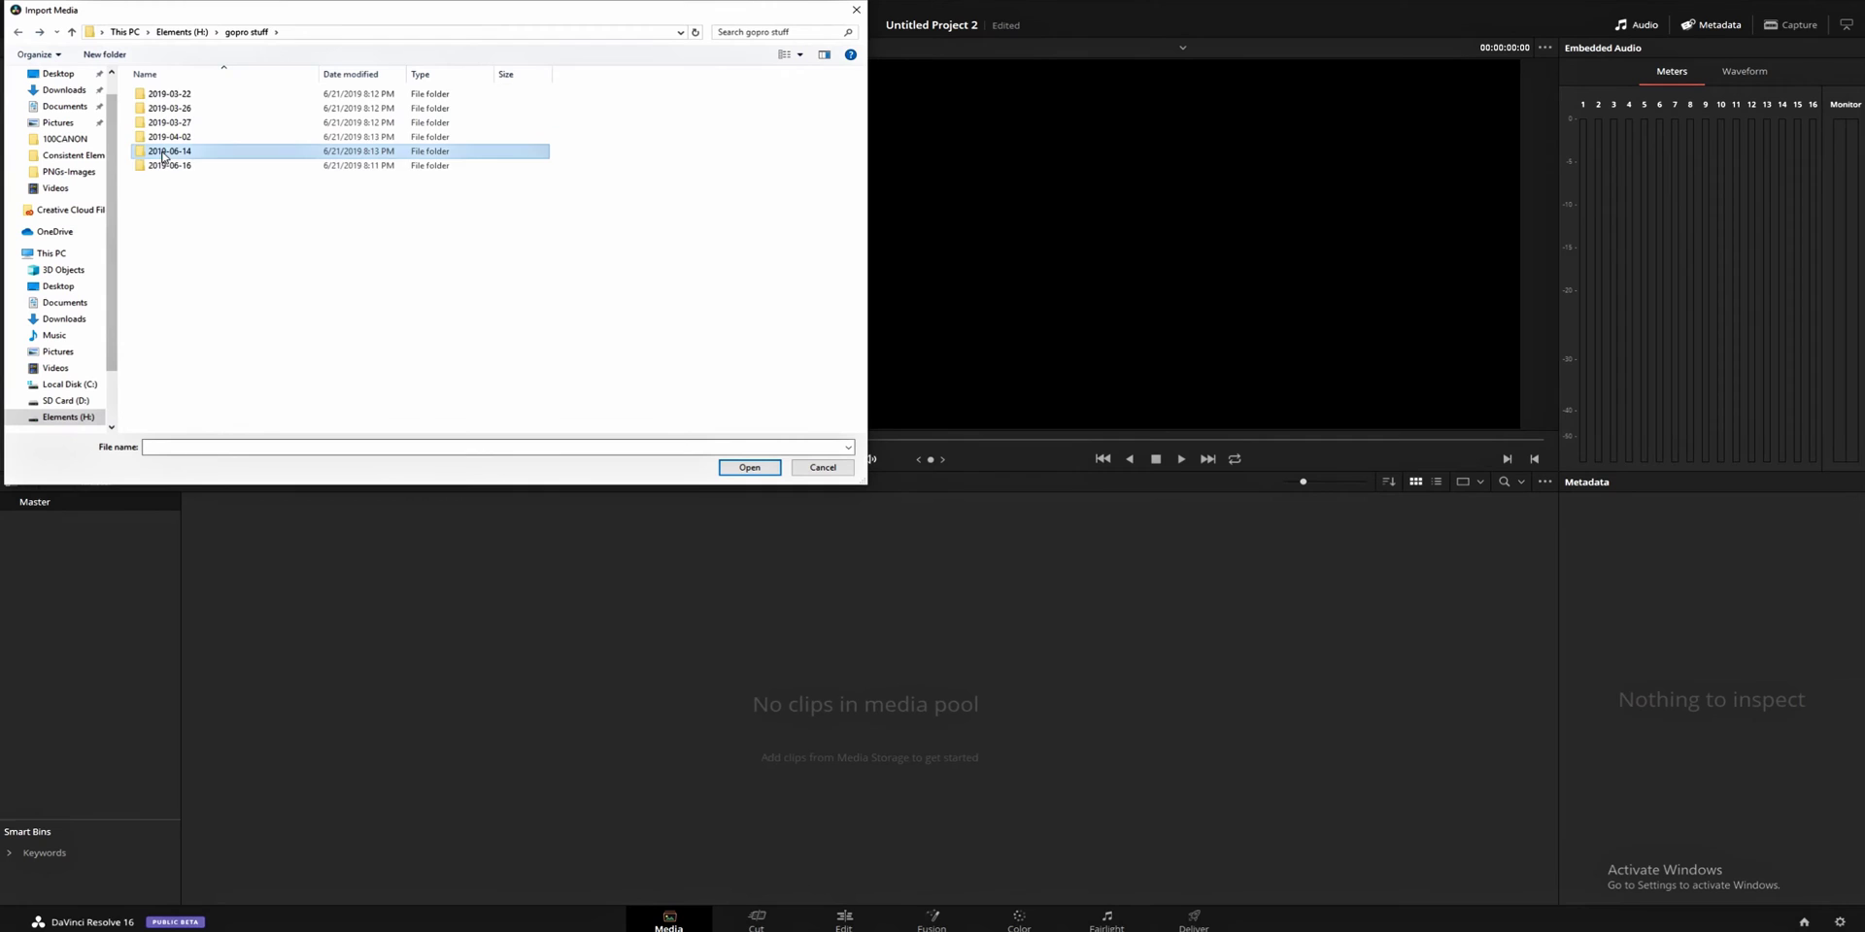
double_click(163, 152)
double_click(163, 97)
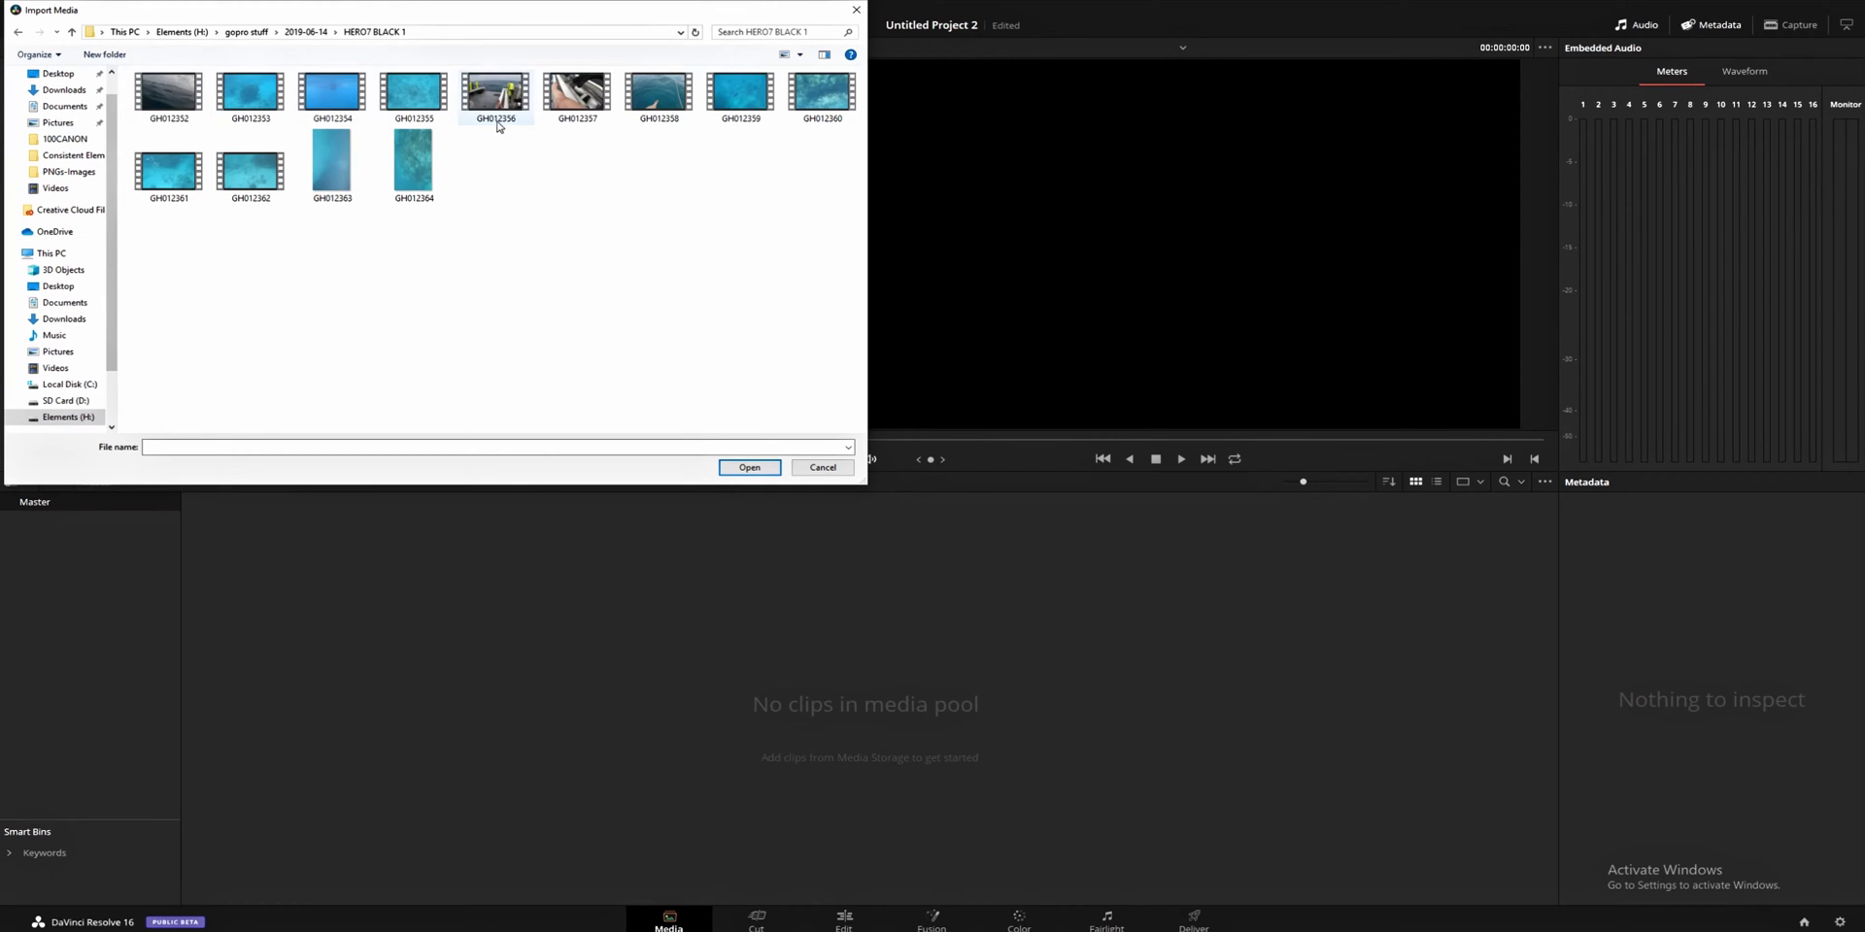
key(ctrl+a)
key(Return)
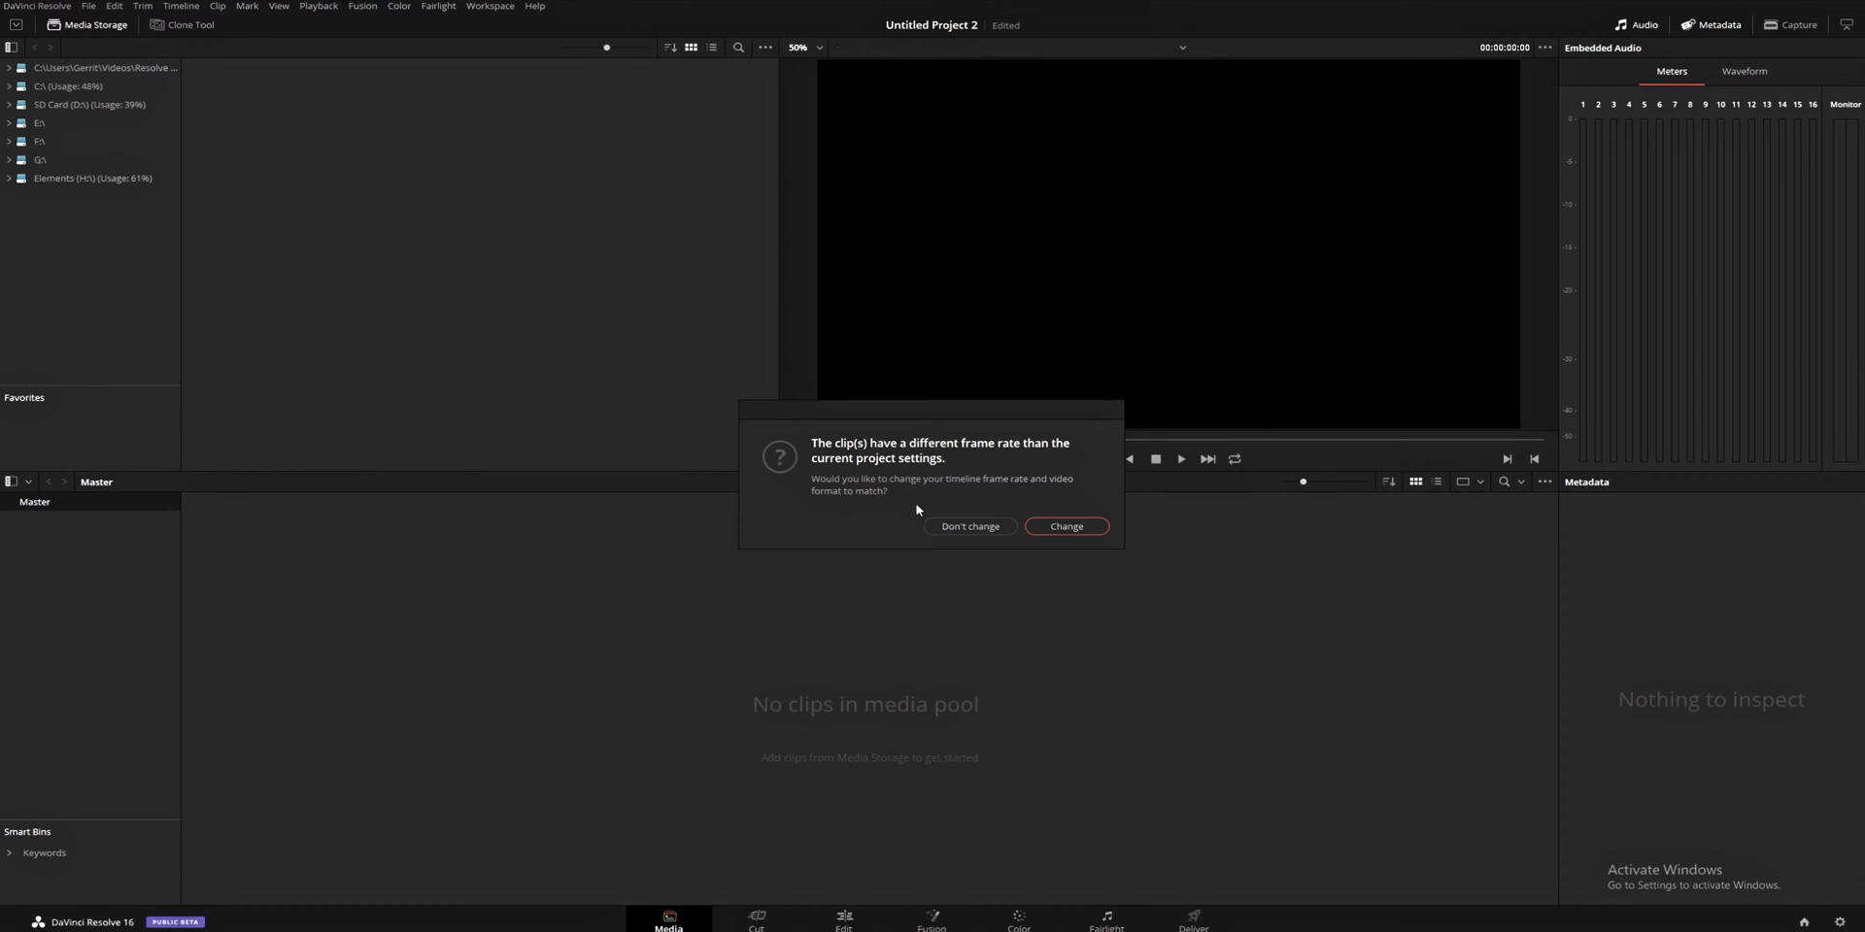
click(971, 527)
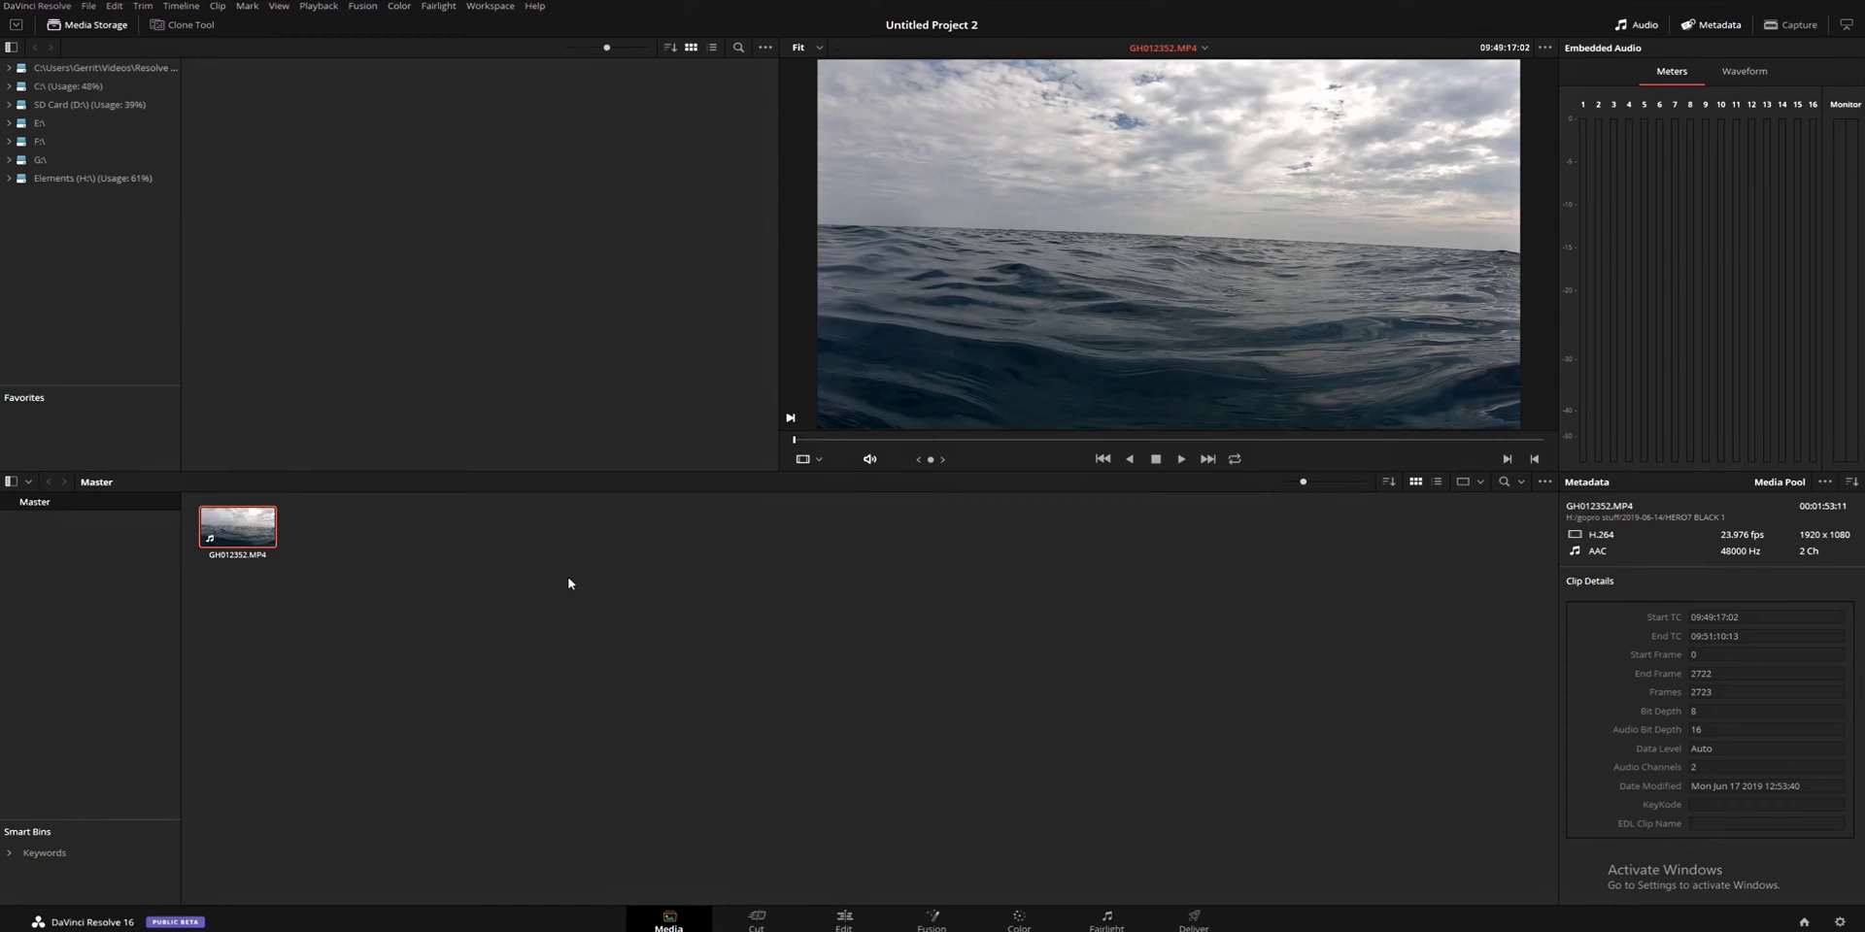
- Append GH012352.MP4 to a new Timeline 1 and park the playhead at its start on the Edit page
click(767, 922)
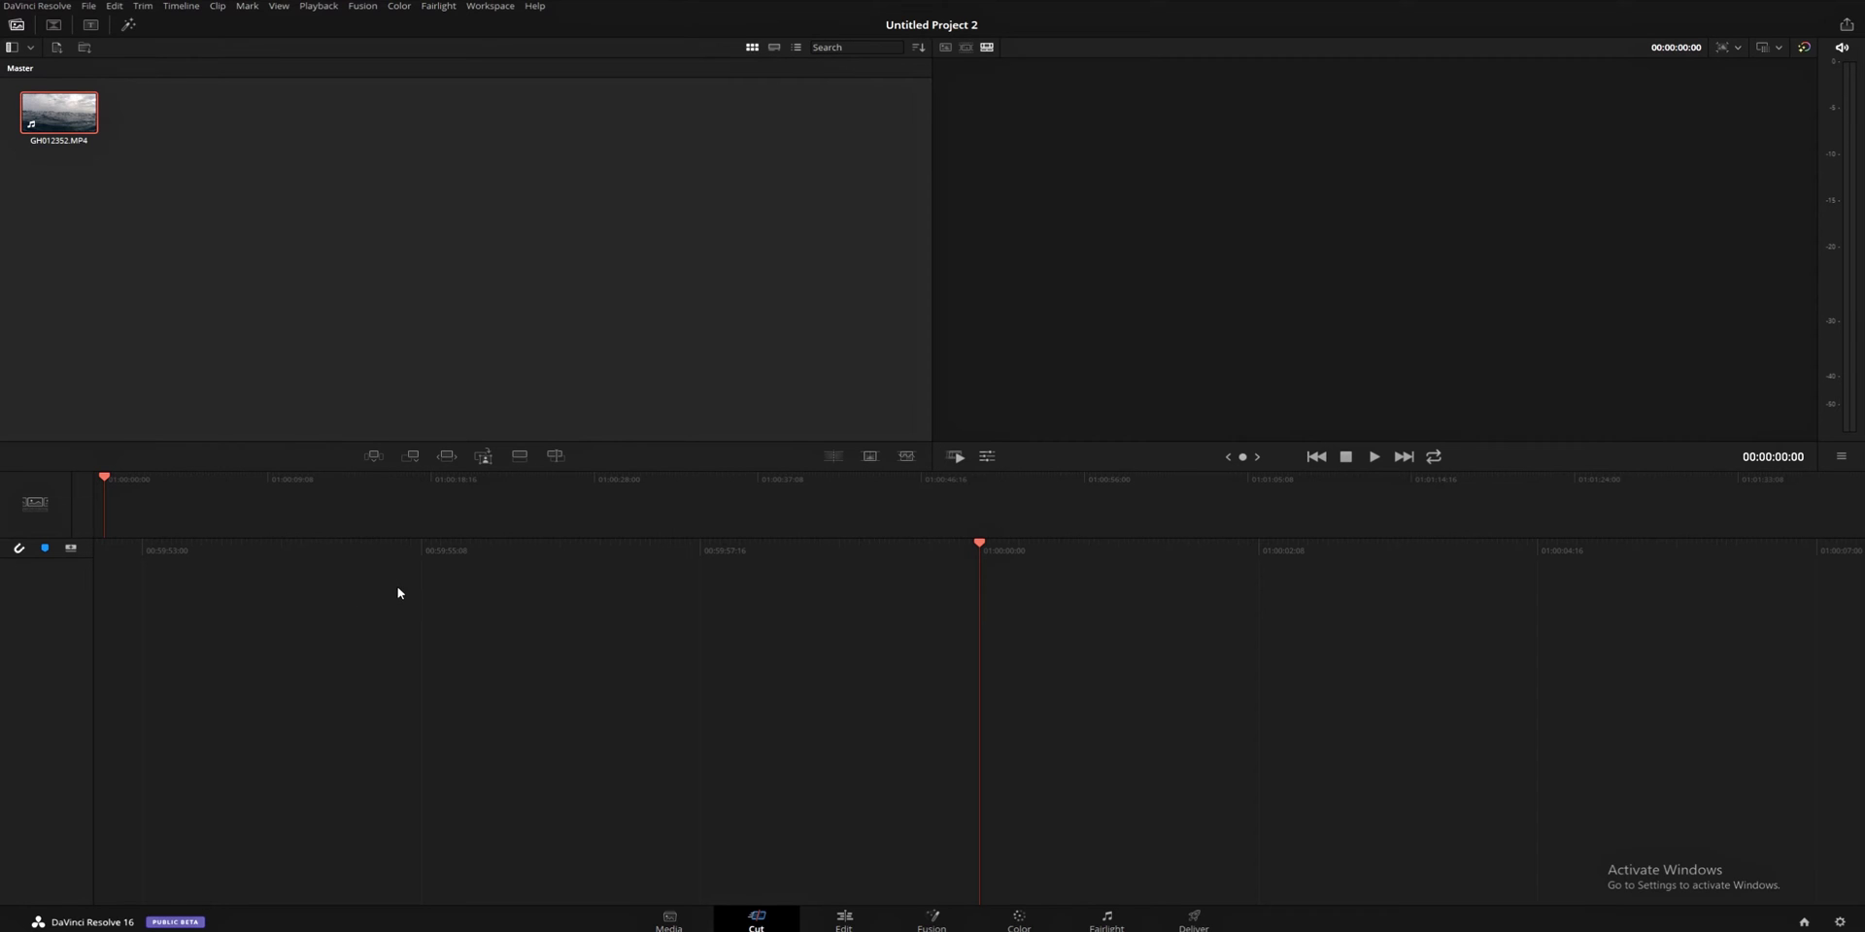
key(shift+F12)
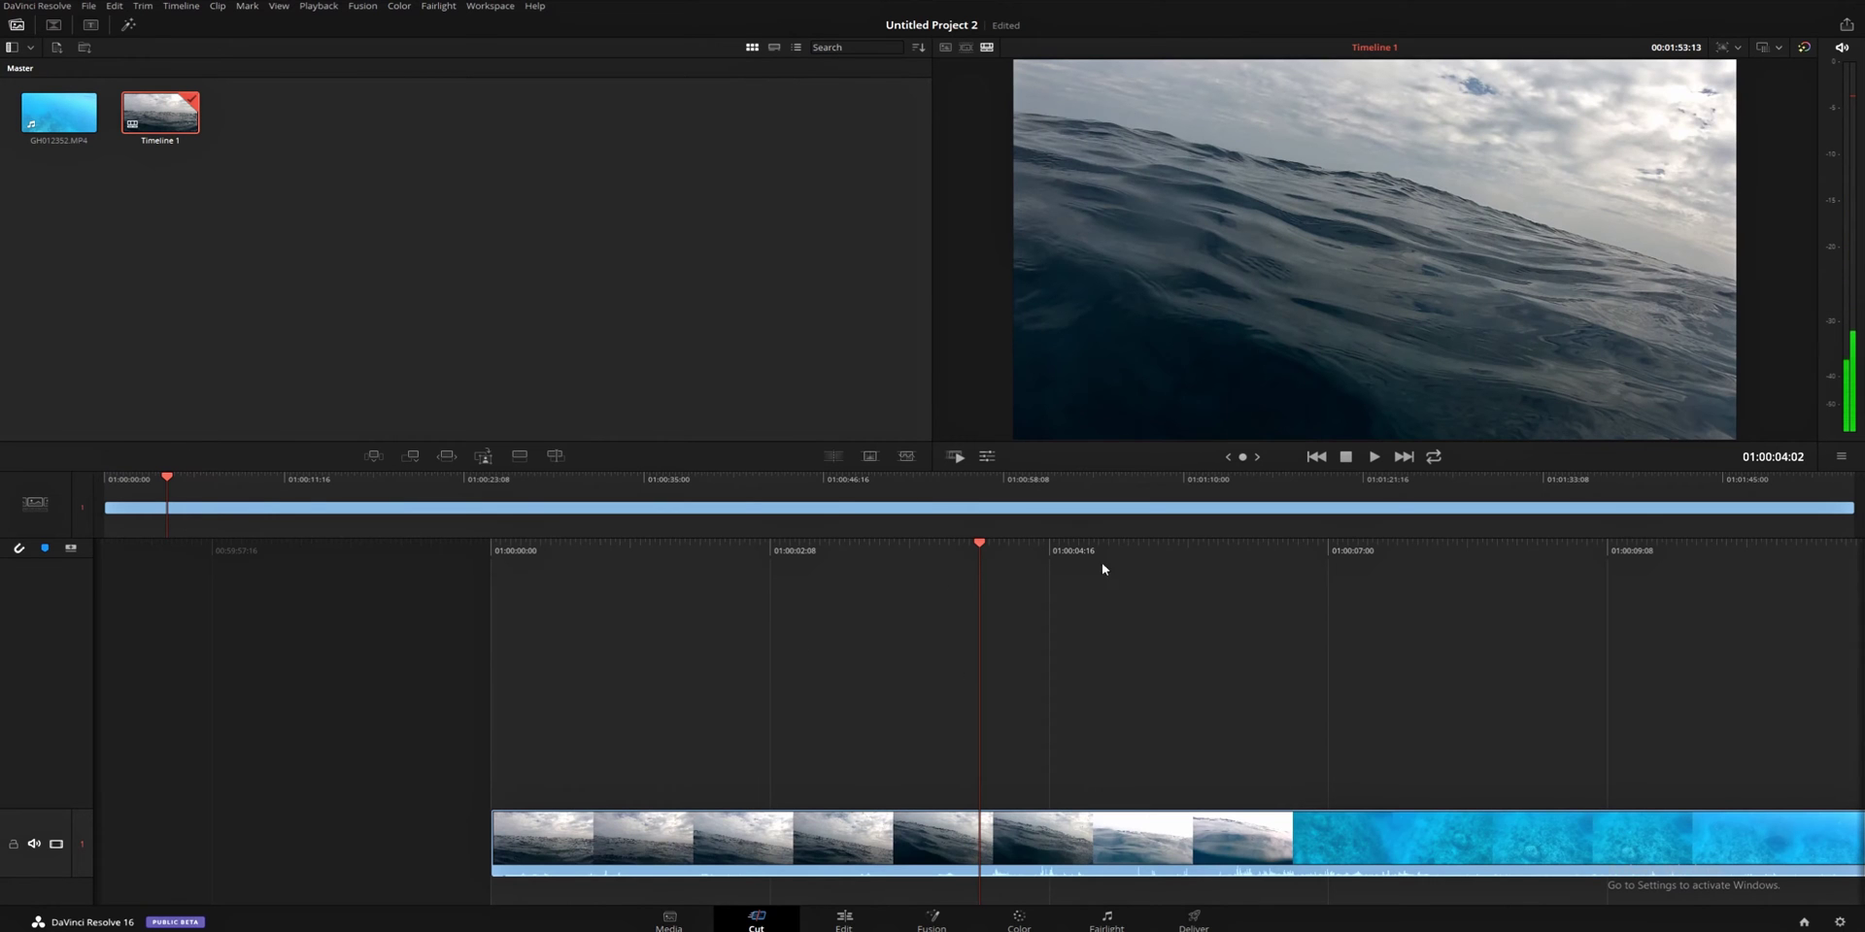
click(845, 920)
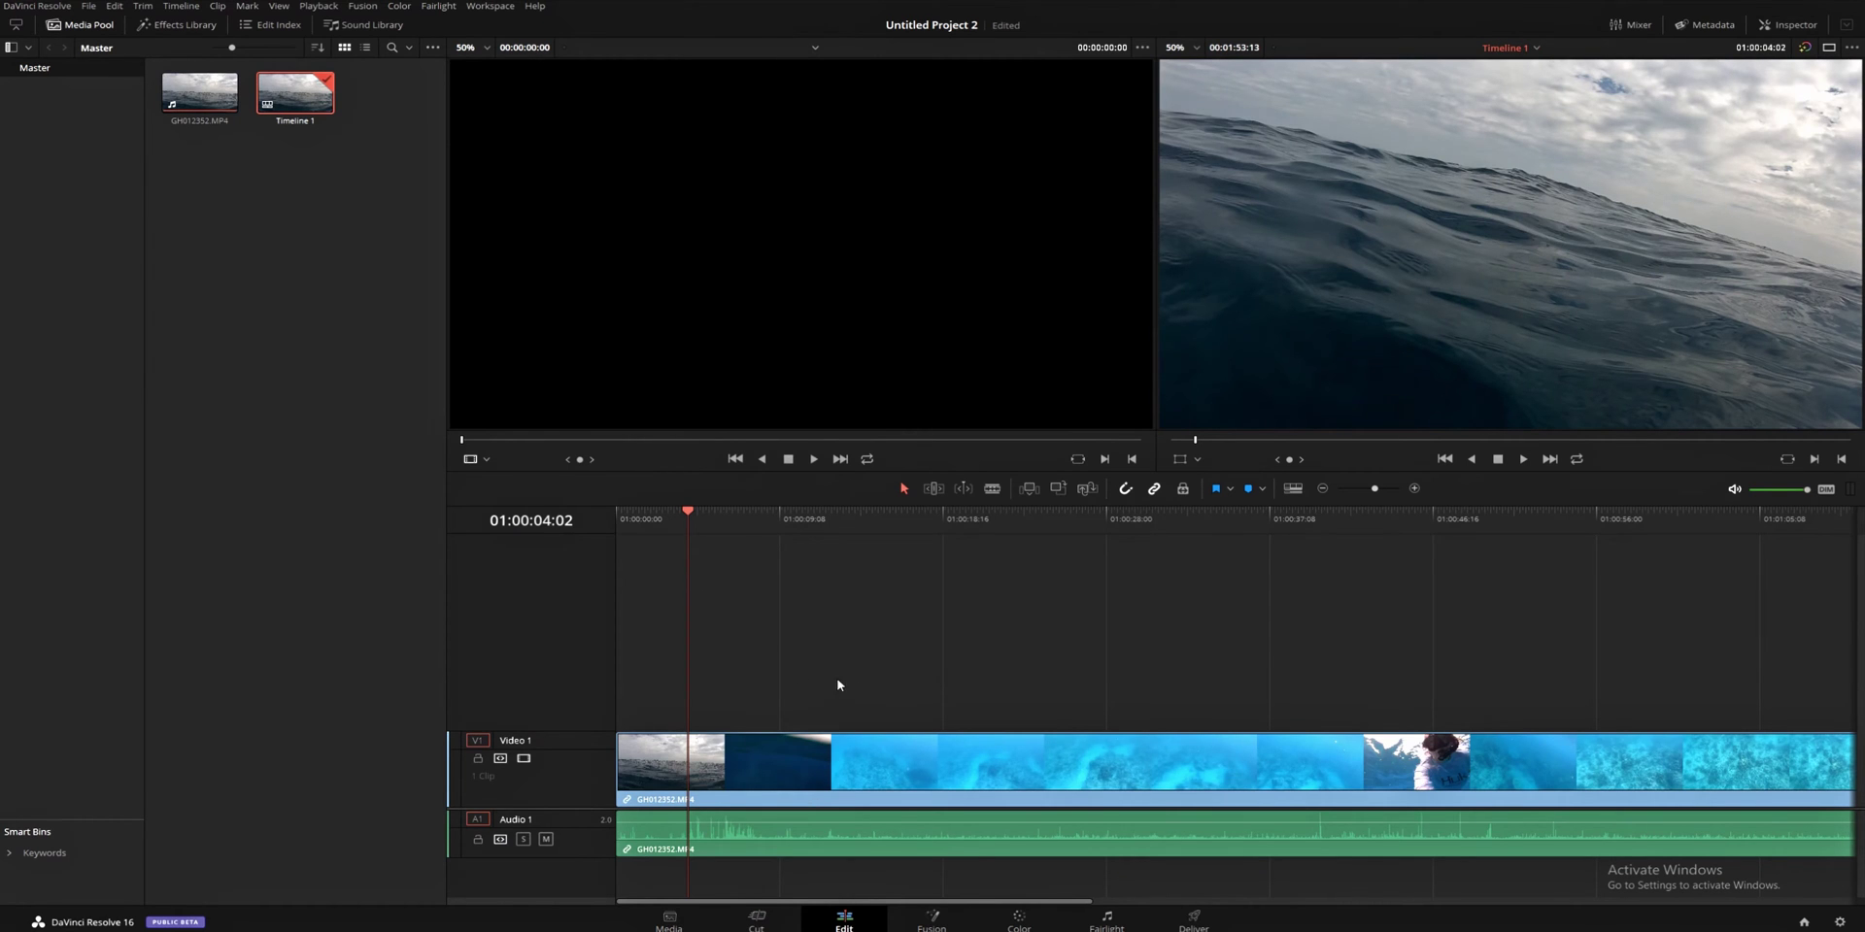
scroll(1061, 649, right, 3)
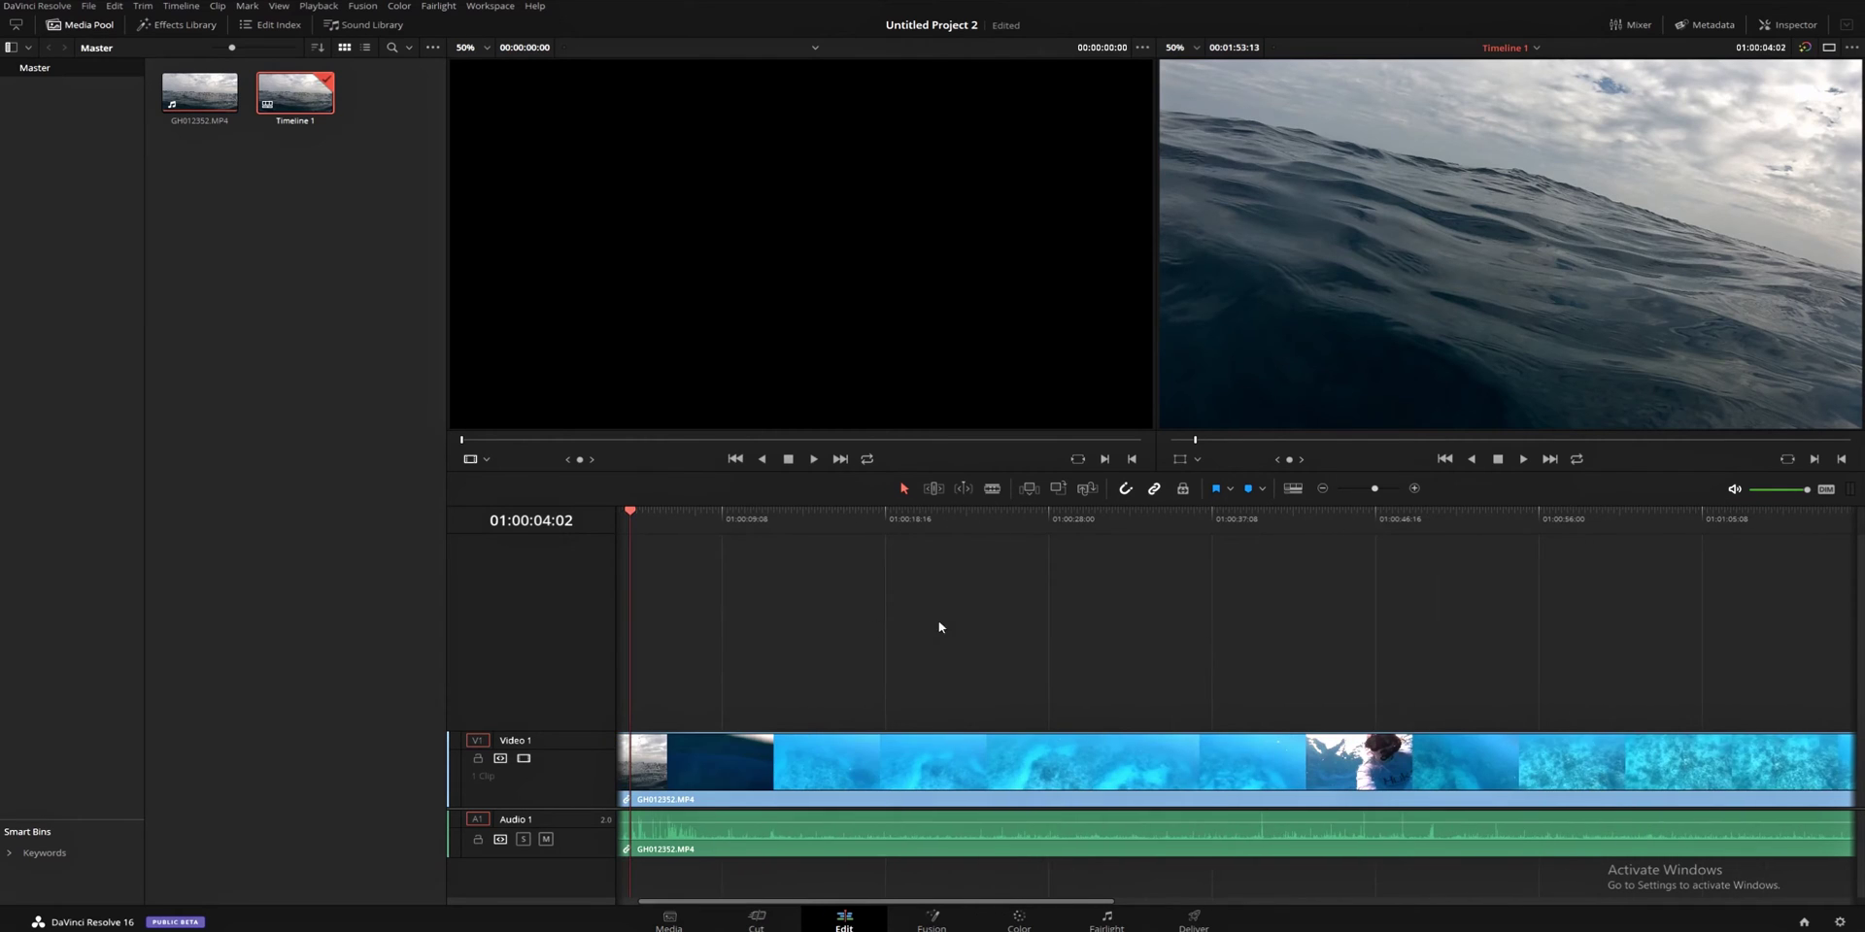
scroll(940, 627, left, 3)
drag(690, 512, 587, 515)
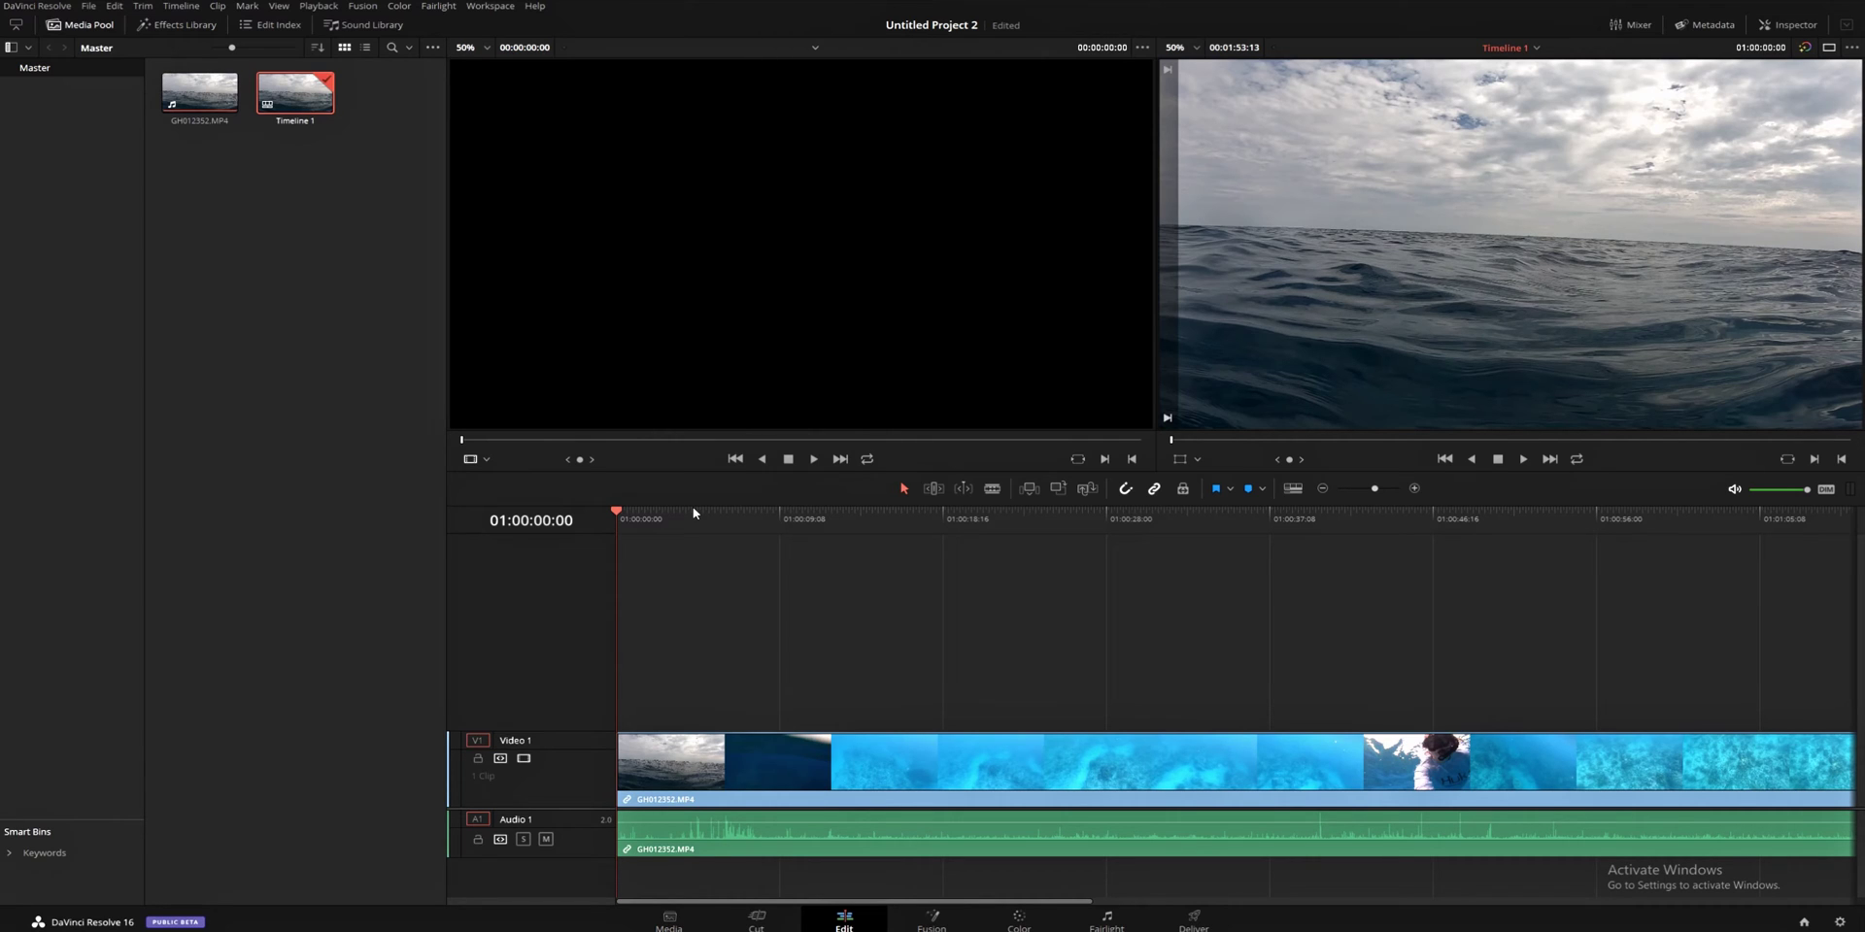
- Move the MediaIn1 and MediaOut1 nodes lower in the Fusion node graph
click(935, 922)
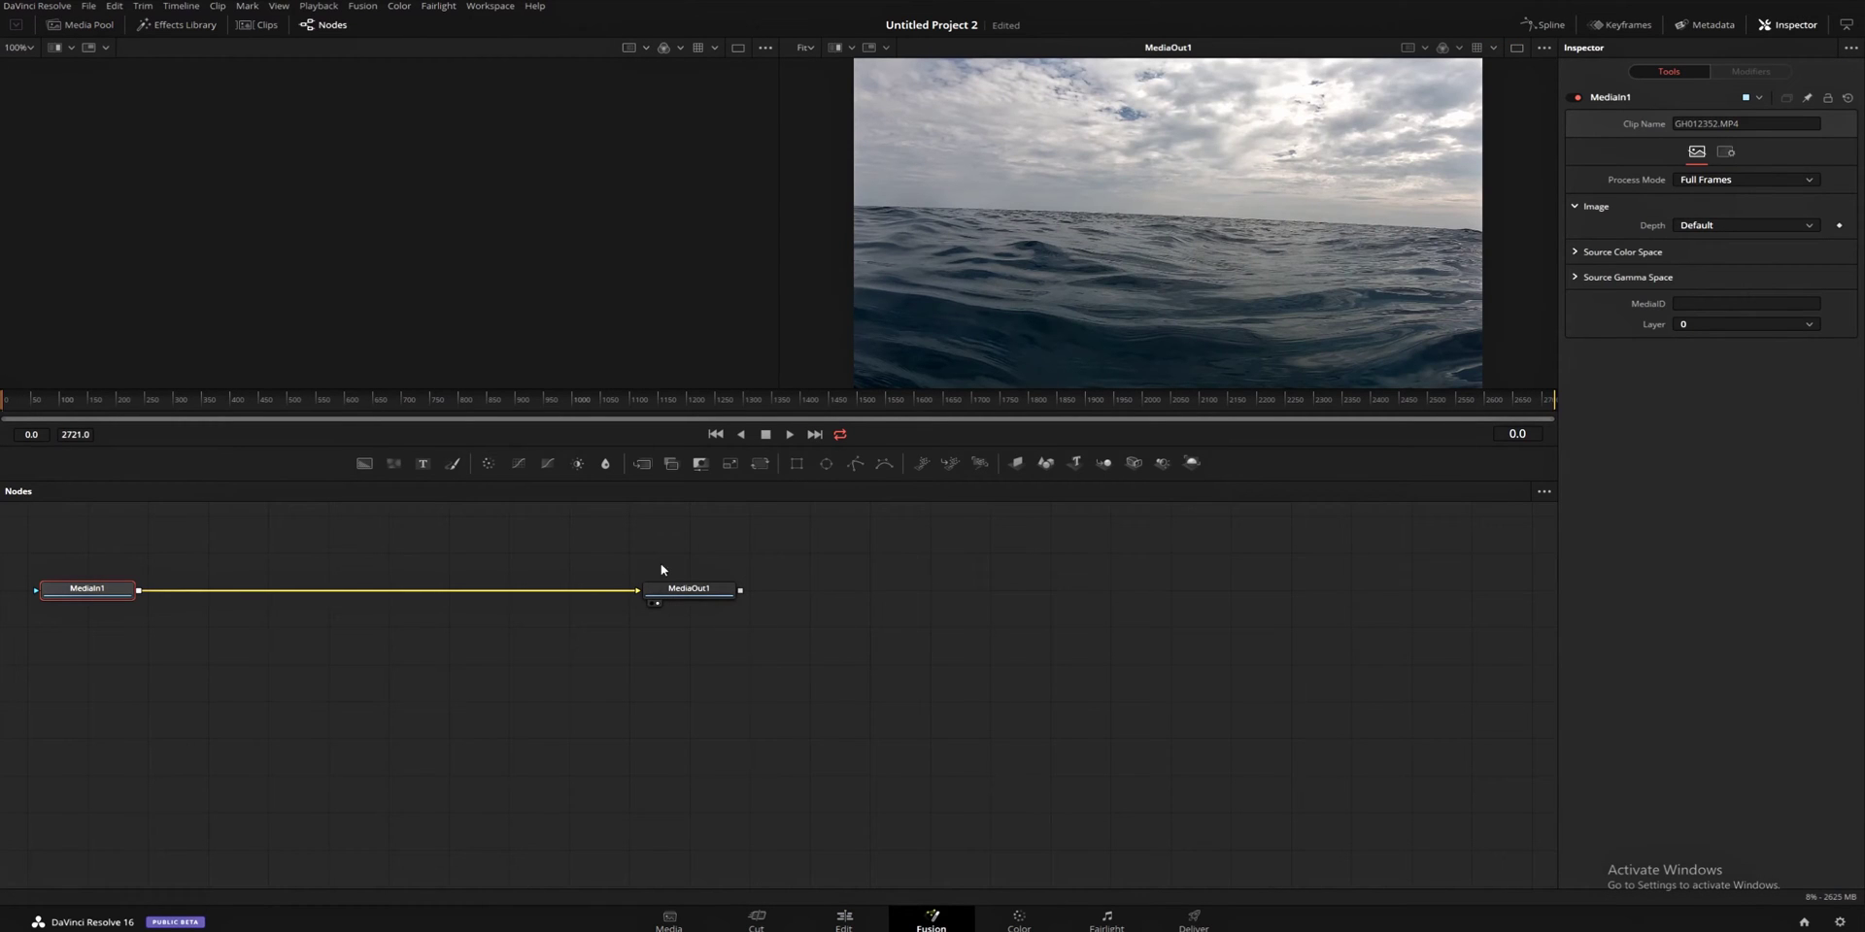
drag(129, 573, 999, 628)
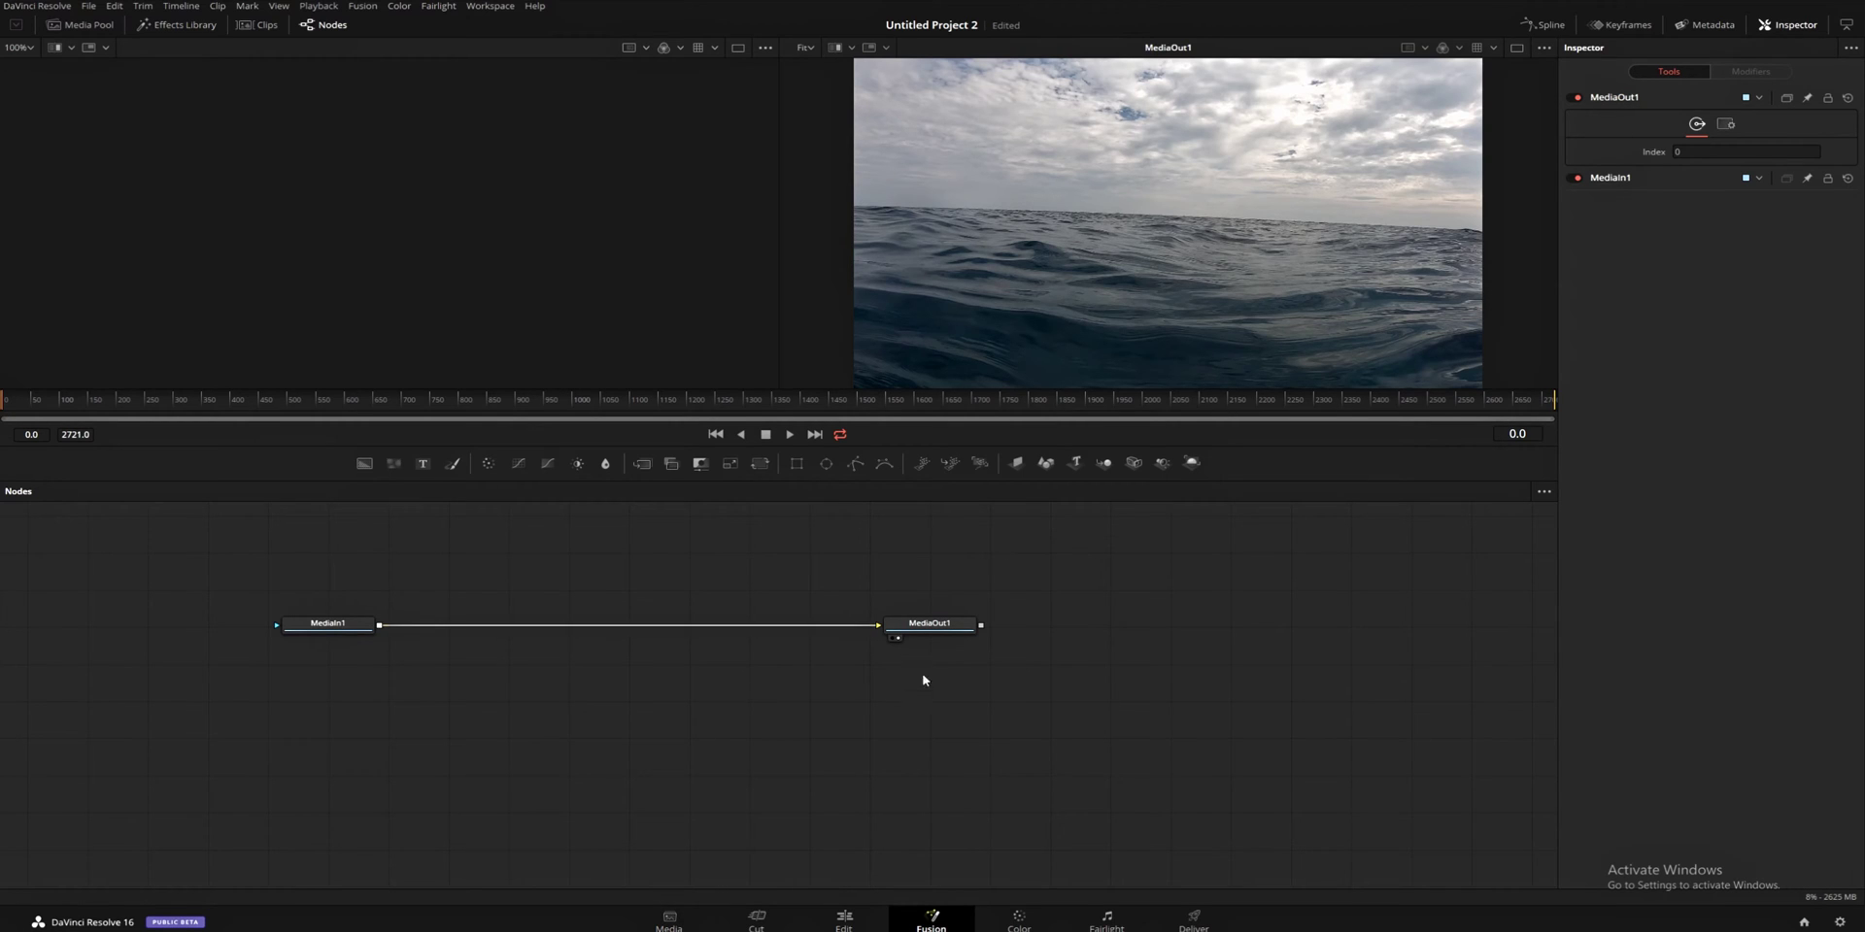
drag(306, 590, 876, 695)
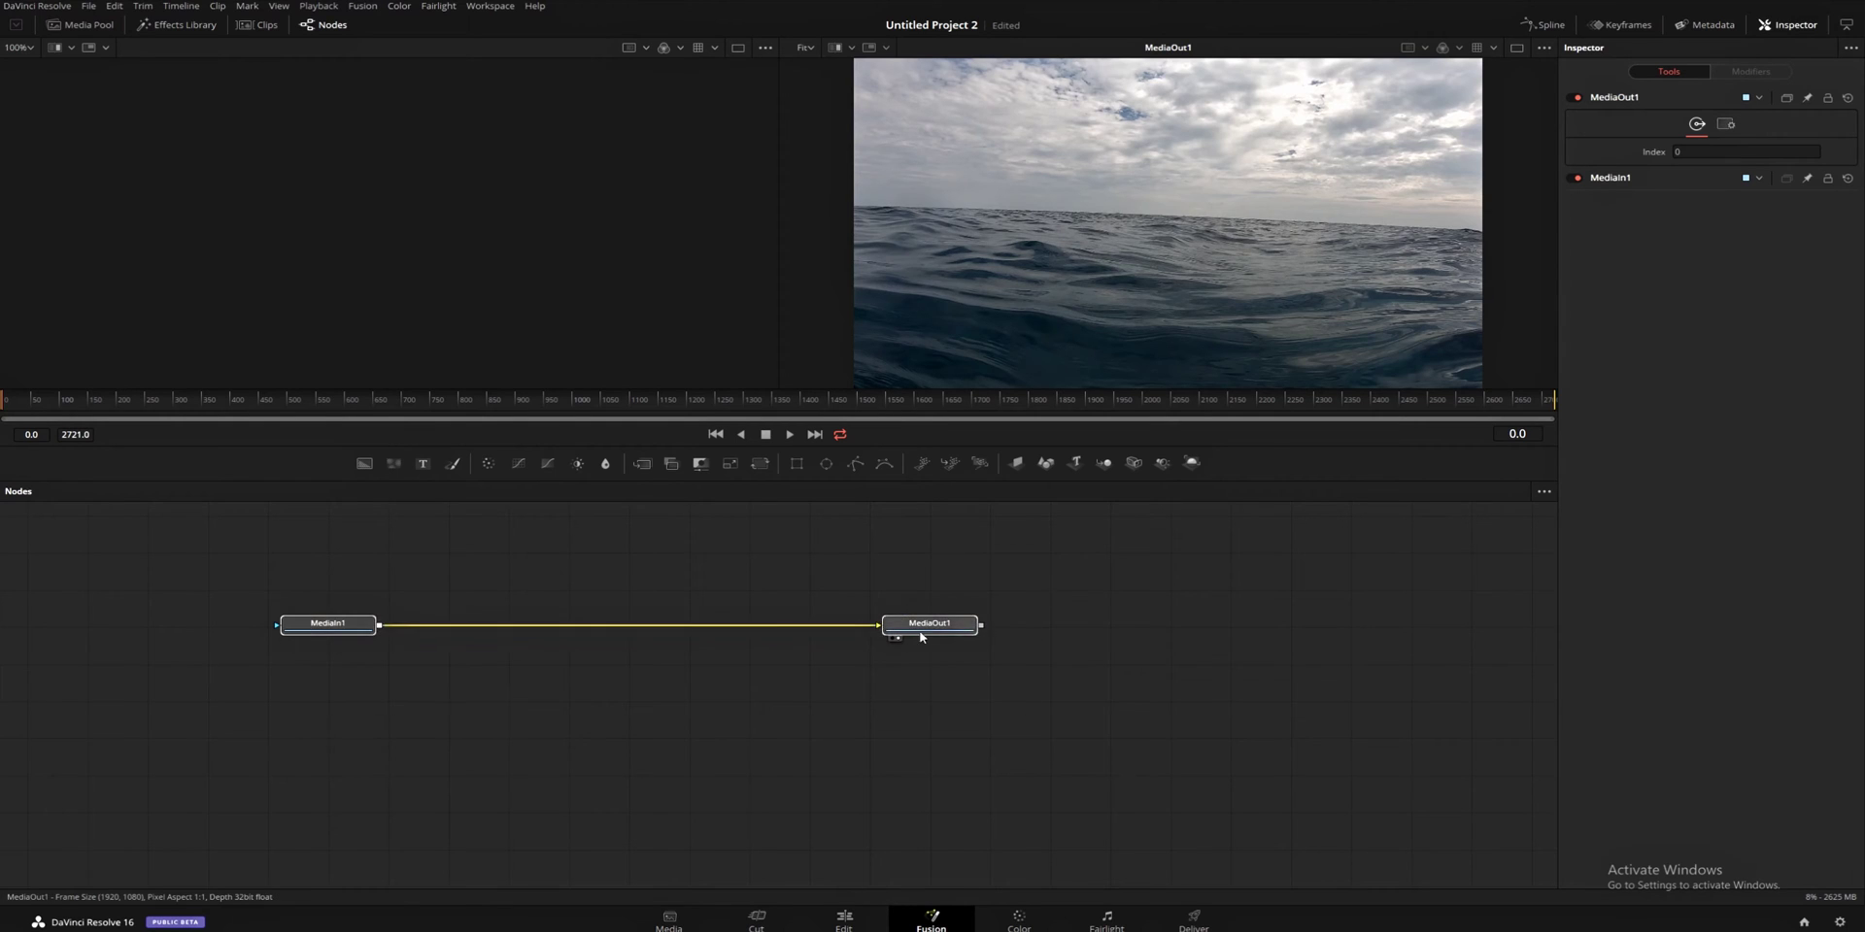
drag(924, 626, 945, 668)
click(891, 717)
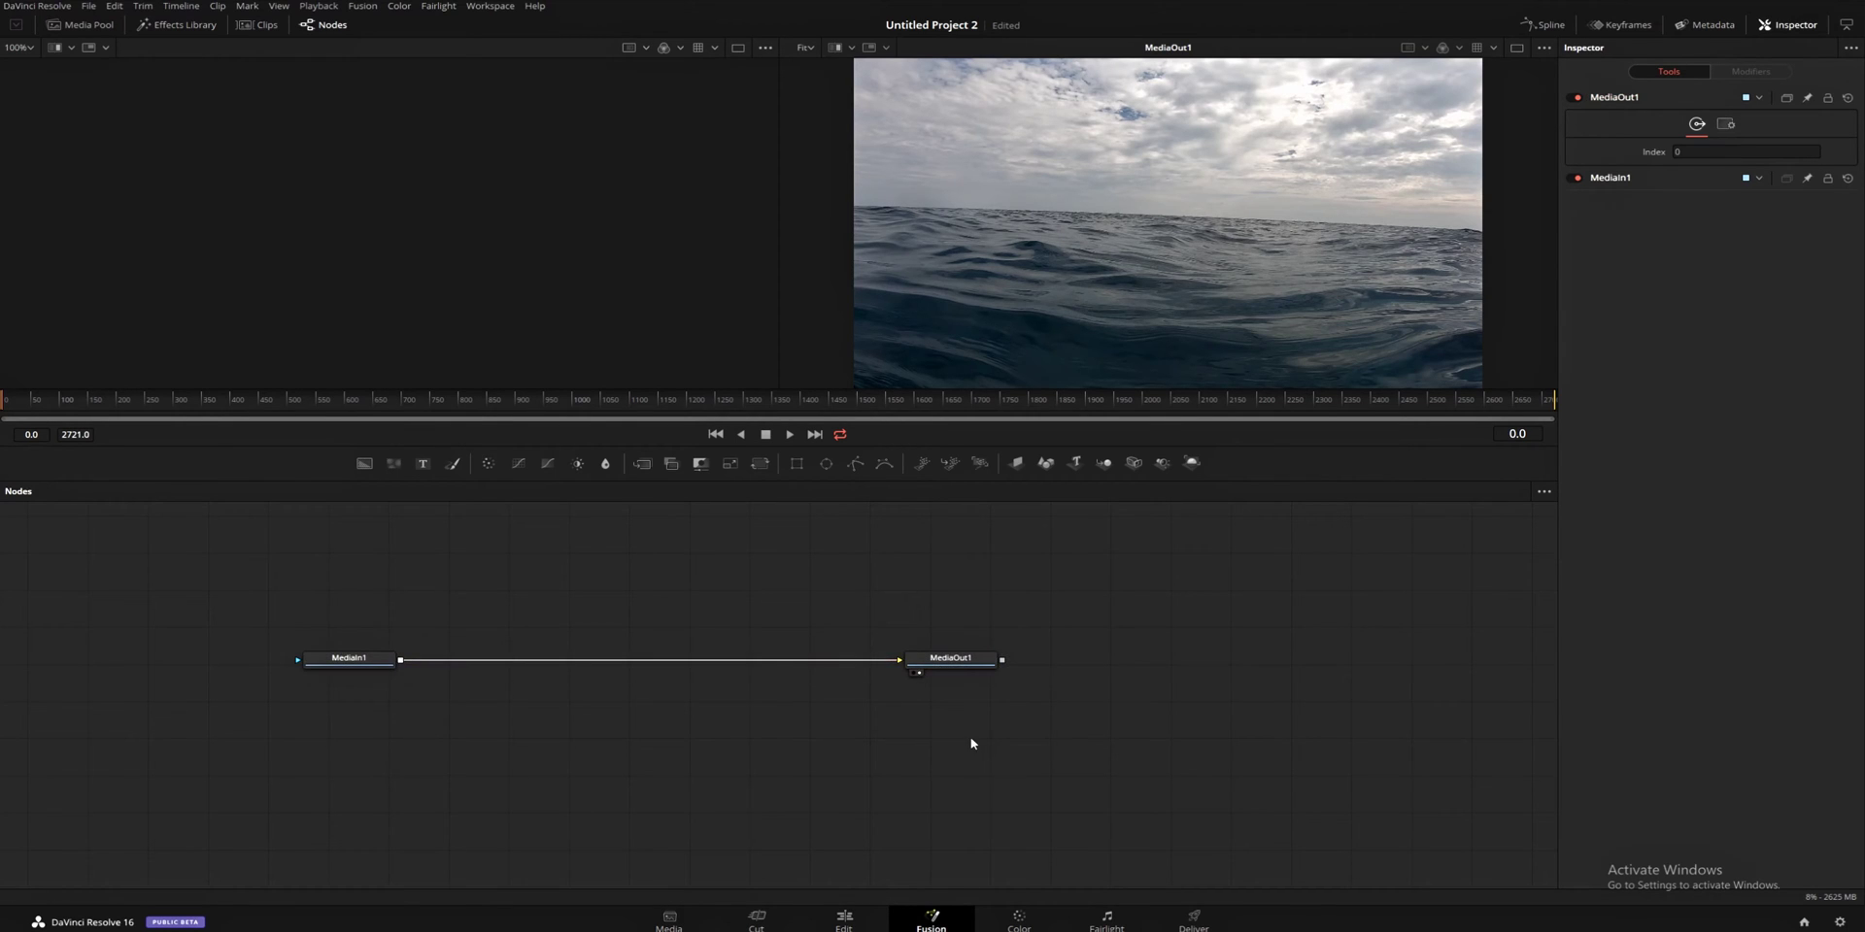
click(1019, 918)
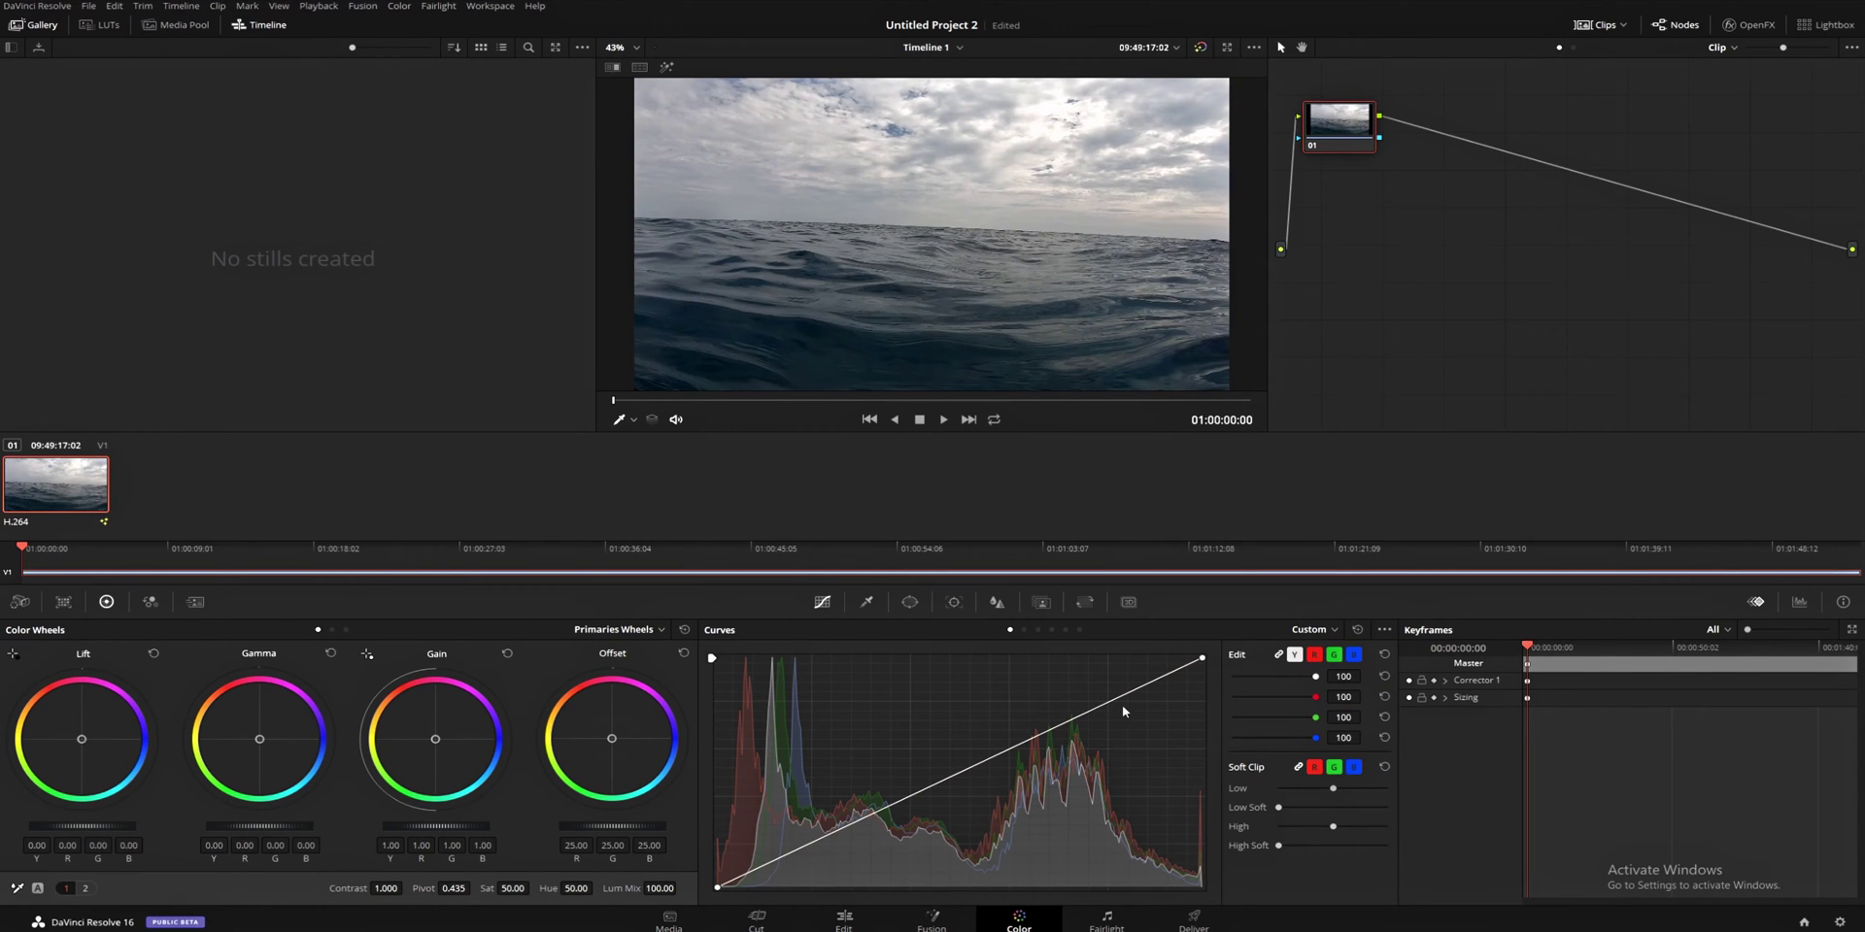
- Raise the upper Curves point and lower the shadow point to add contrast to the ocean shot
mouse_move(1106, 705)
mouse_down()
mouse_move(1091, 666)
mouse_move(1105, 700)
mouse_up()
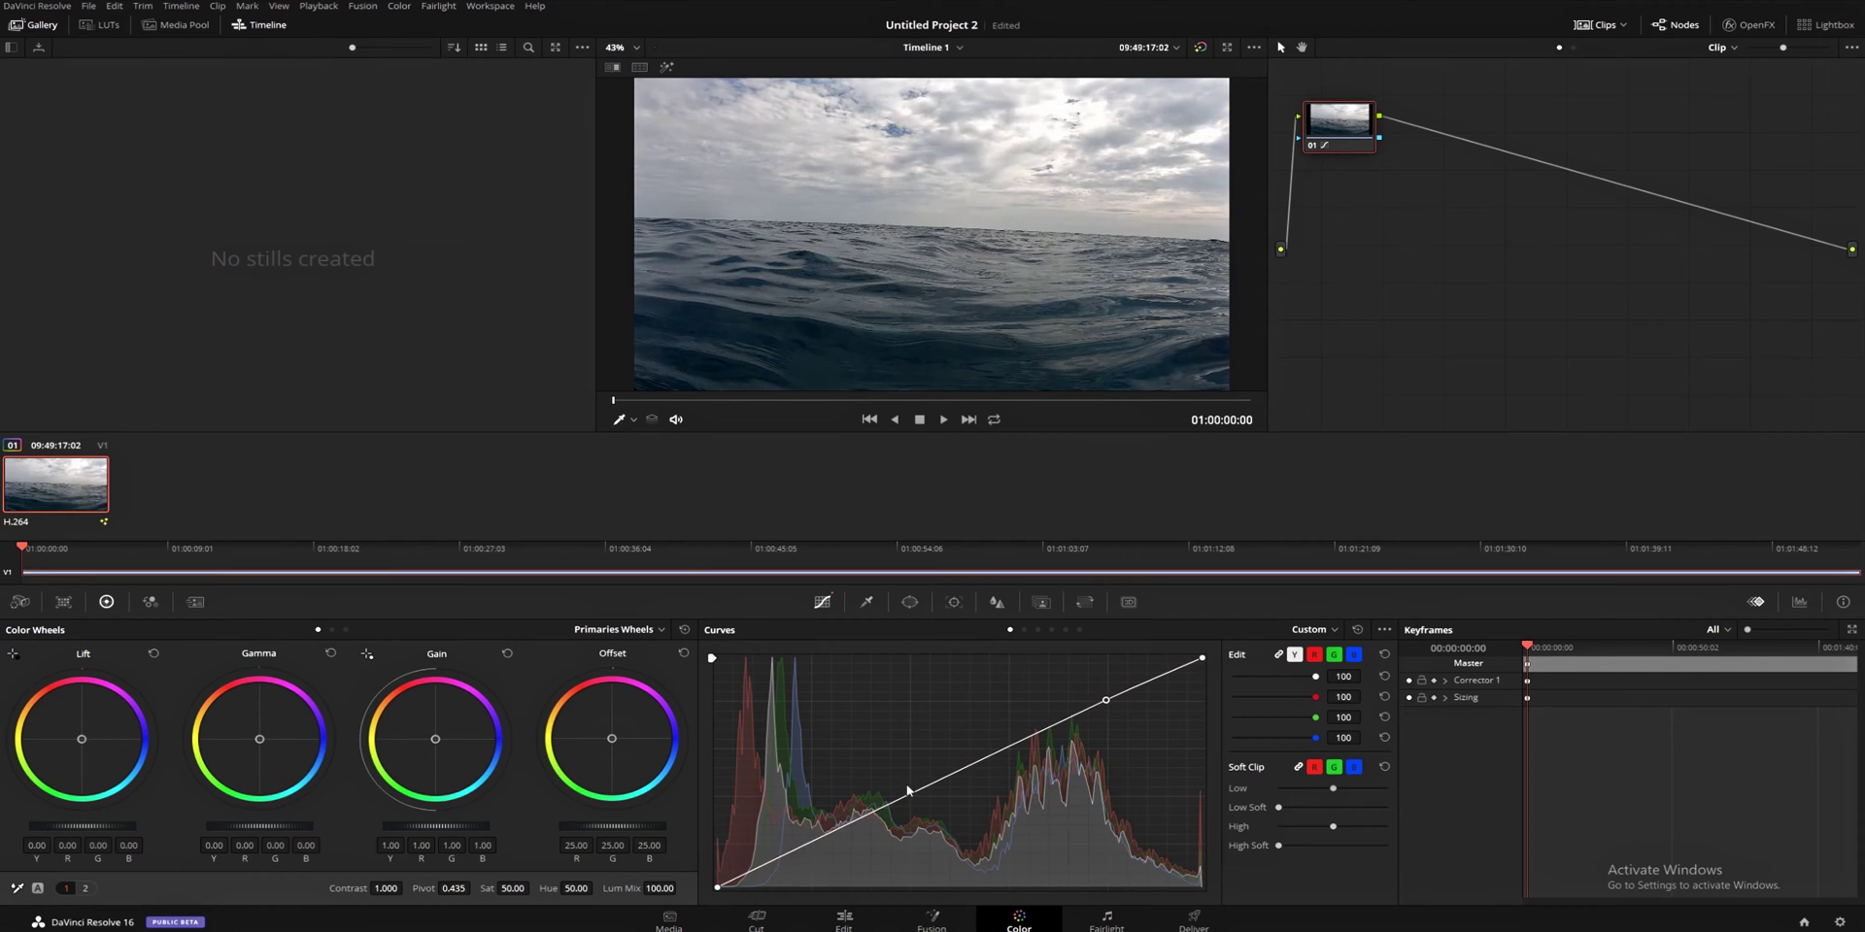
drag(820, 832, 823, 847)
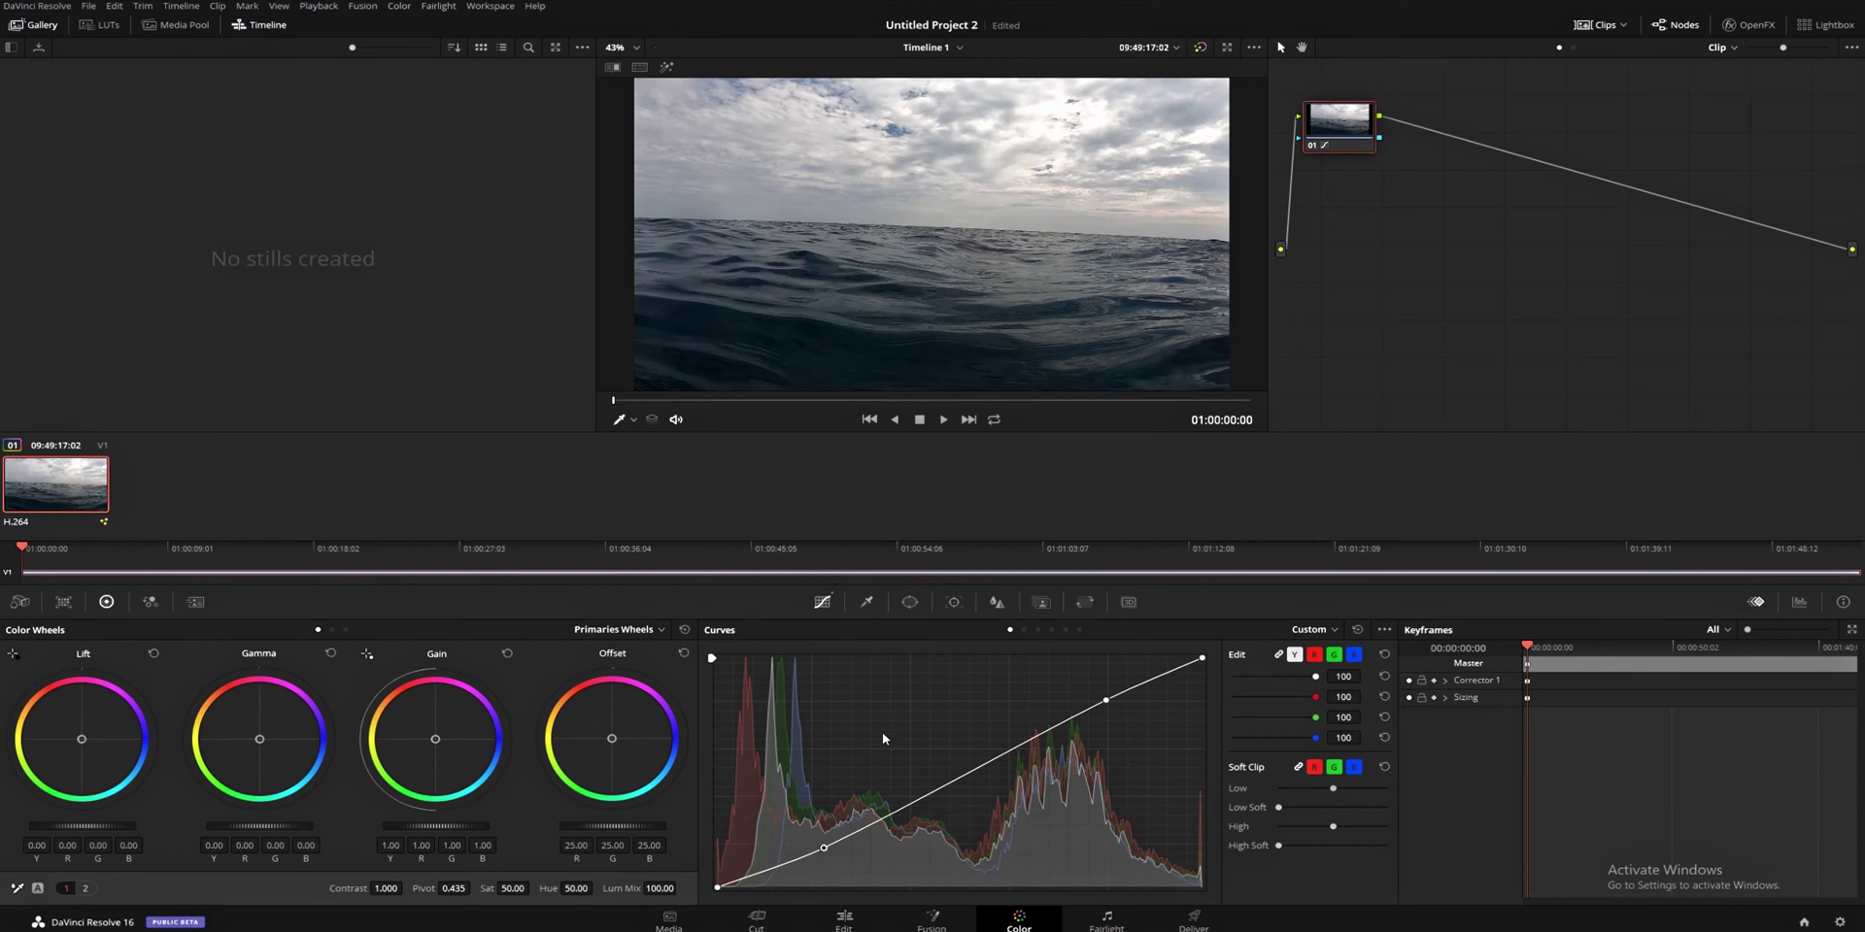
drag(1106, 701, 1104, 694)
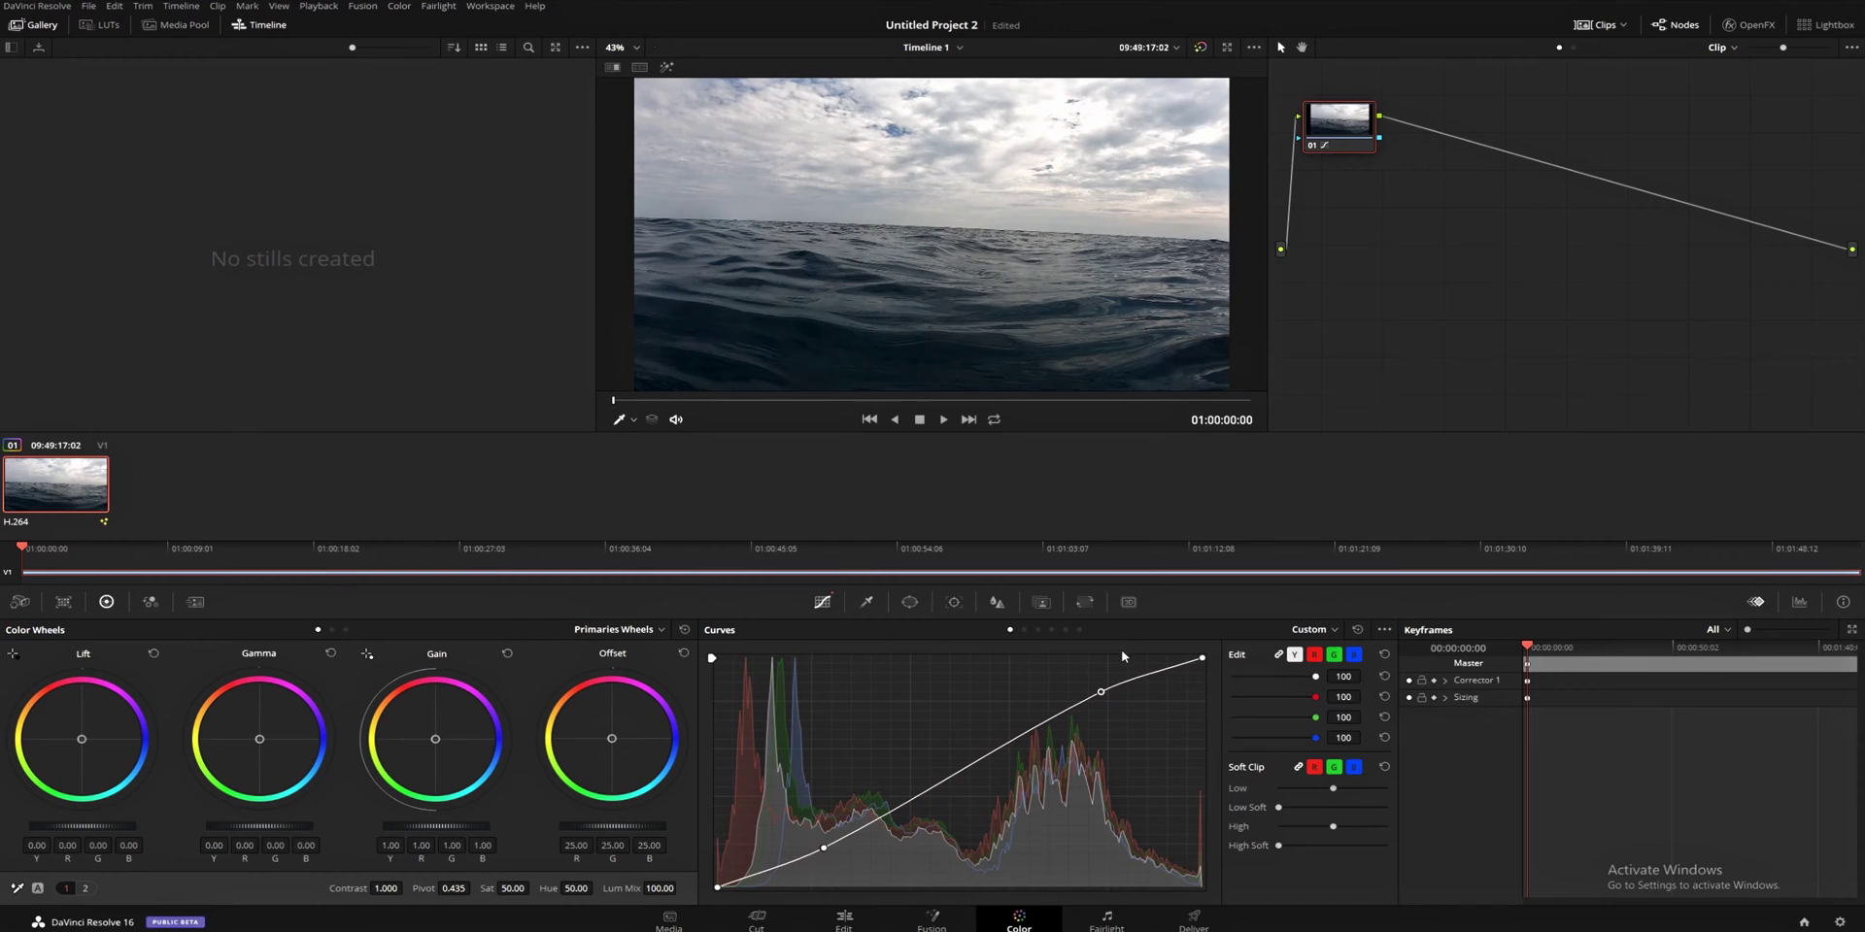
drag(823, 848, 821, 853)
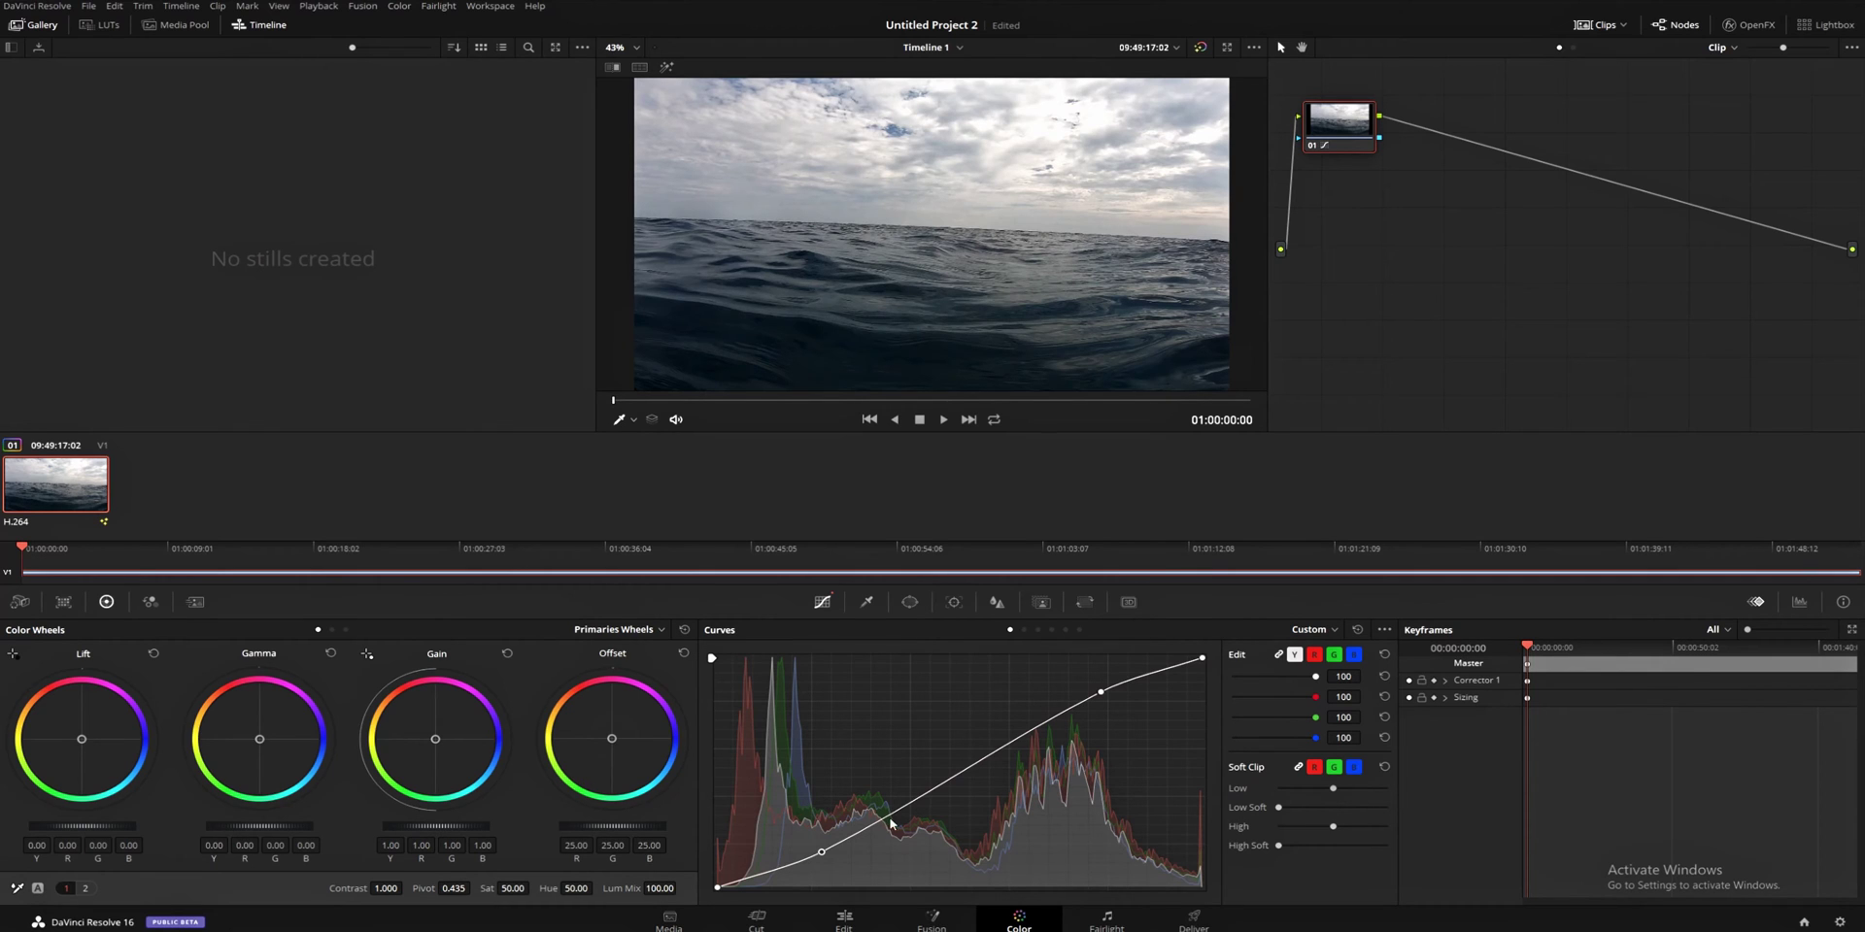
click(1106, 918)
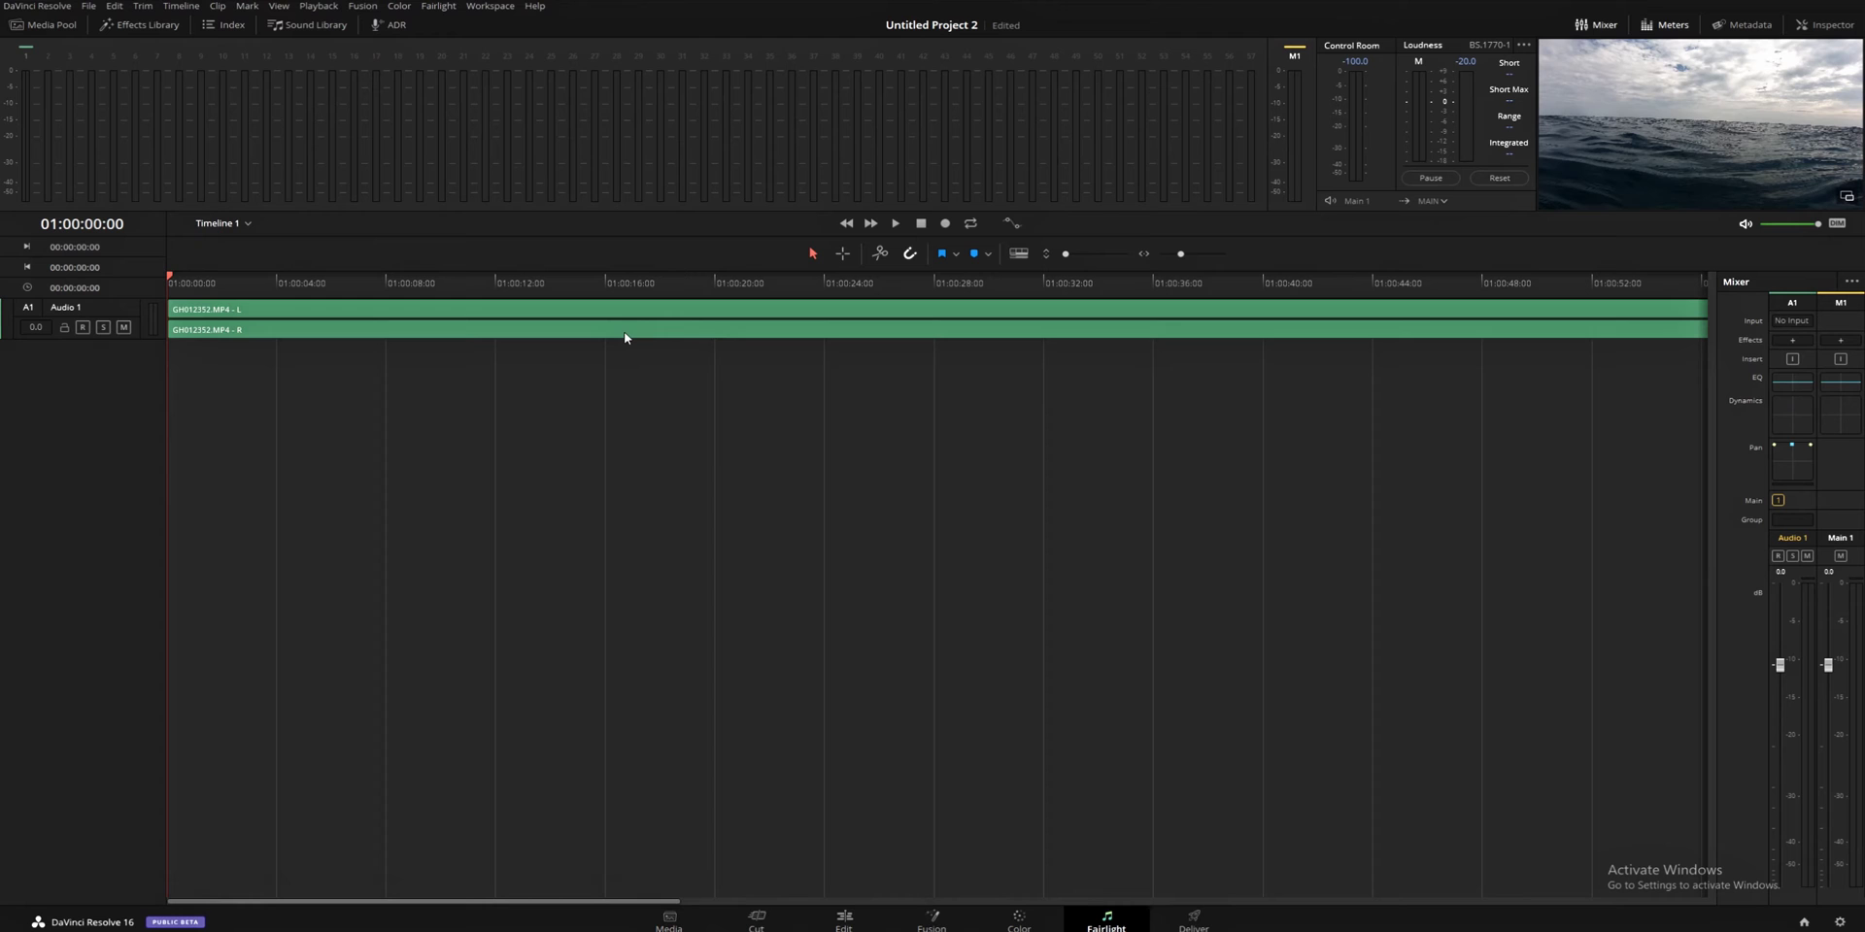
- Open the Deliver page showing the Custom QuickTime H.264 1920x1080, 24 fps render settings
click(1194, 917)
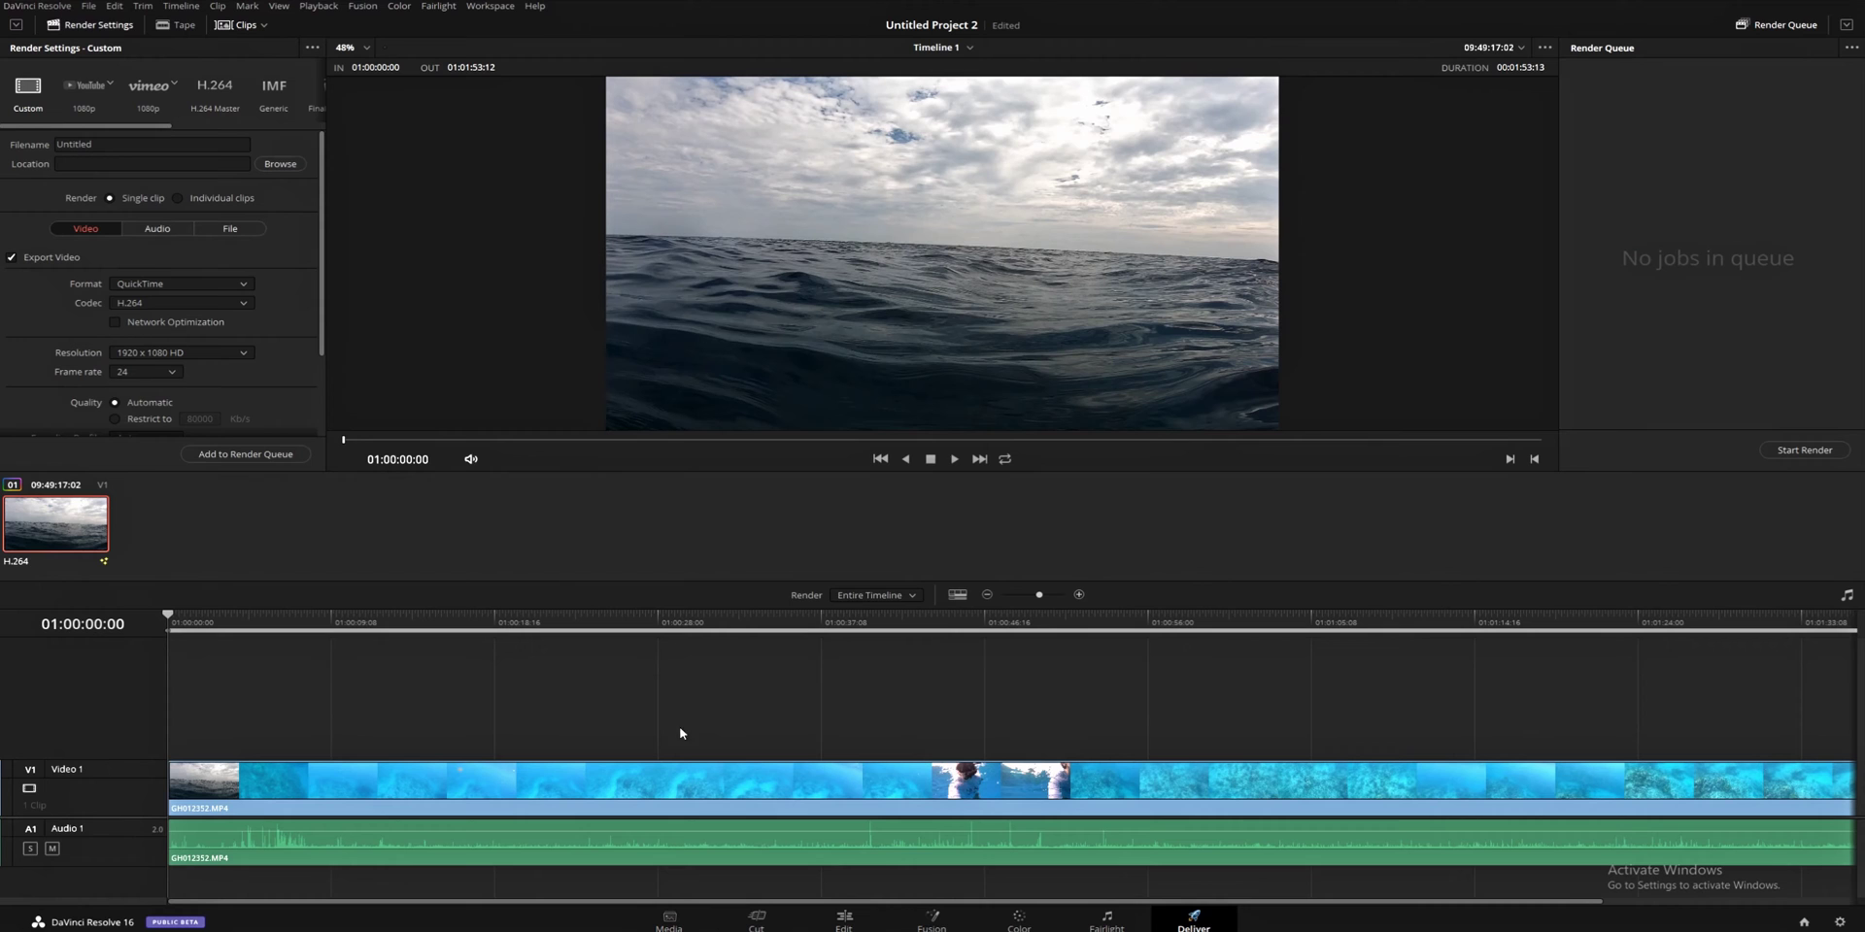
- Return to the Edit page showing Timeline 1 with the ocean clip
click(844, 919)
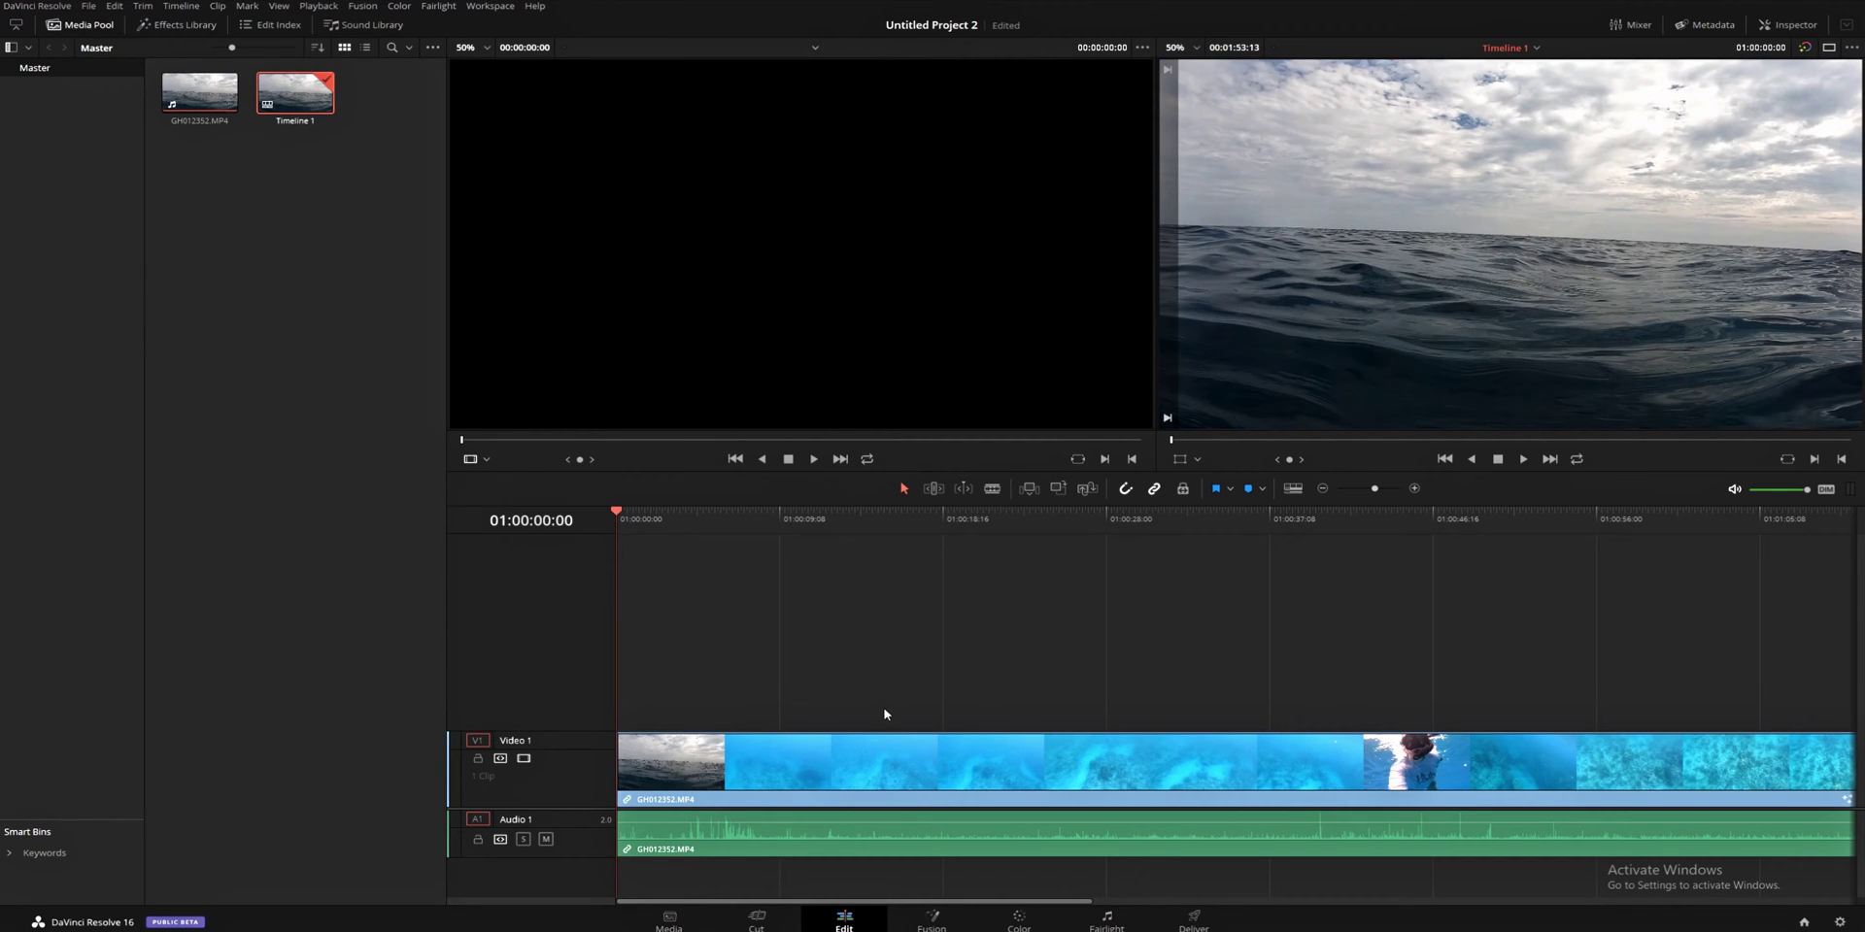
- Open the Effects Library and blade the ocean clip into three segments on Timeline 1
click(193, 28)
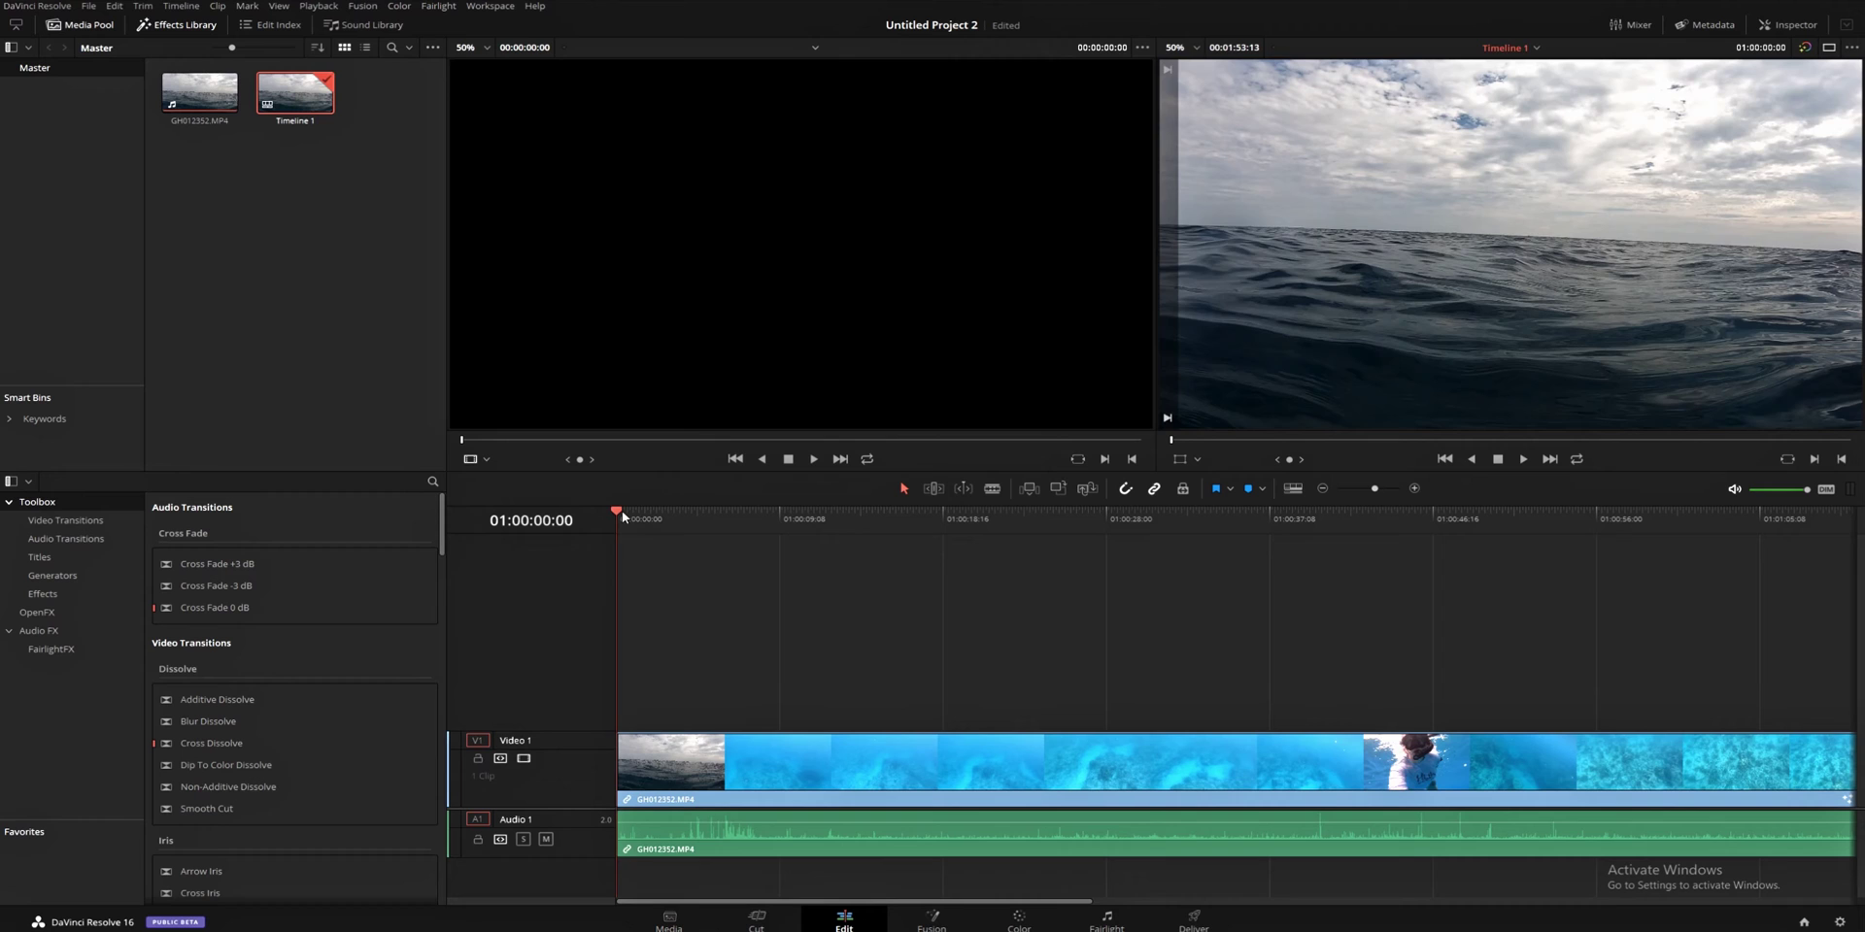
mouse_move(622, 515)
mouse_down()
mouse_move(690, 515)
mouse_move(606, 521)
mouse_up()
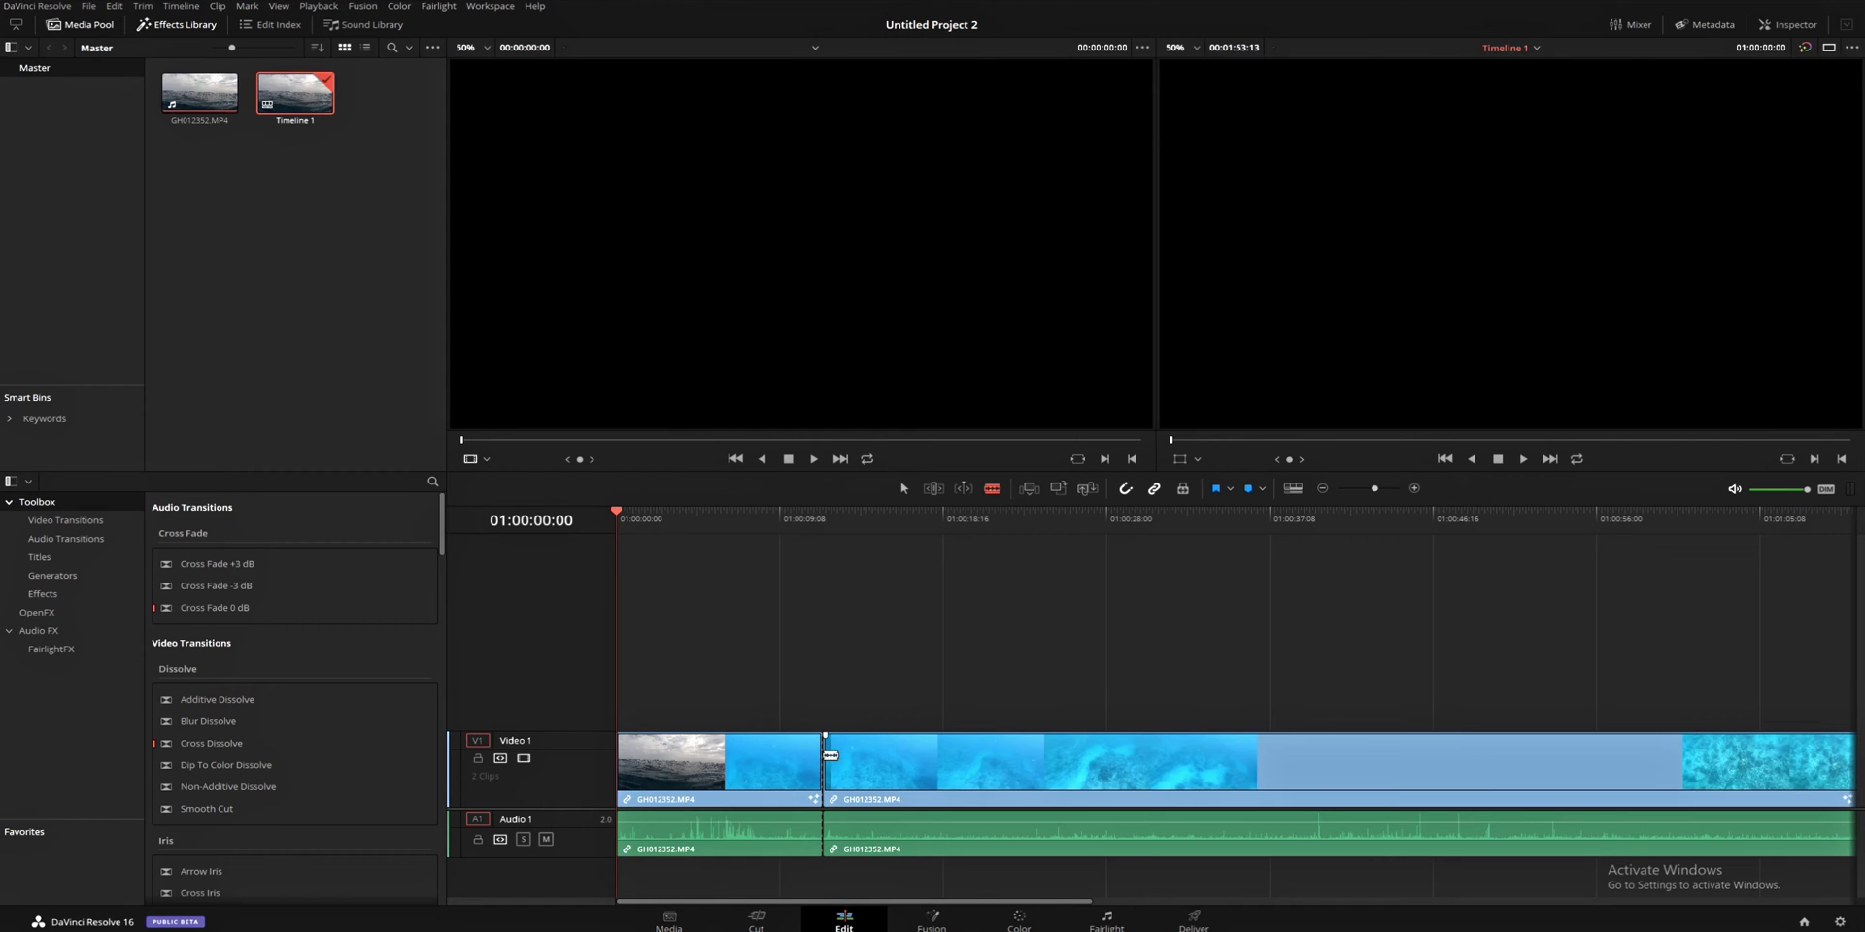
drag(831, 756, 1305, 772)
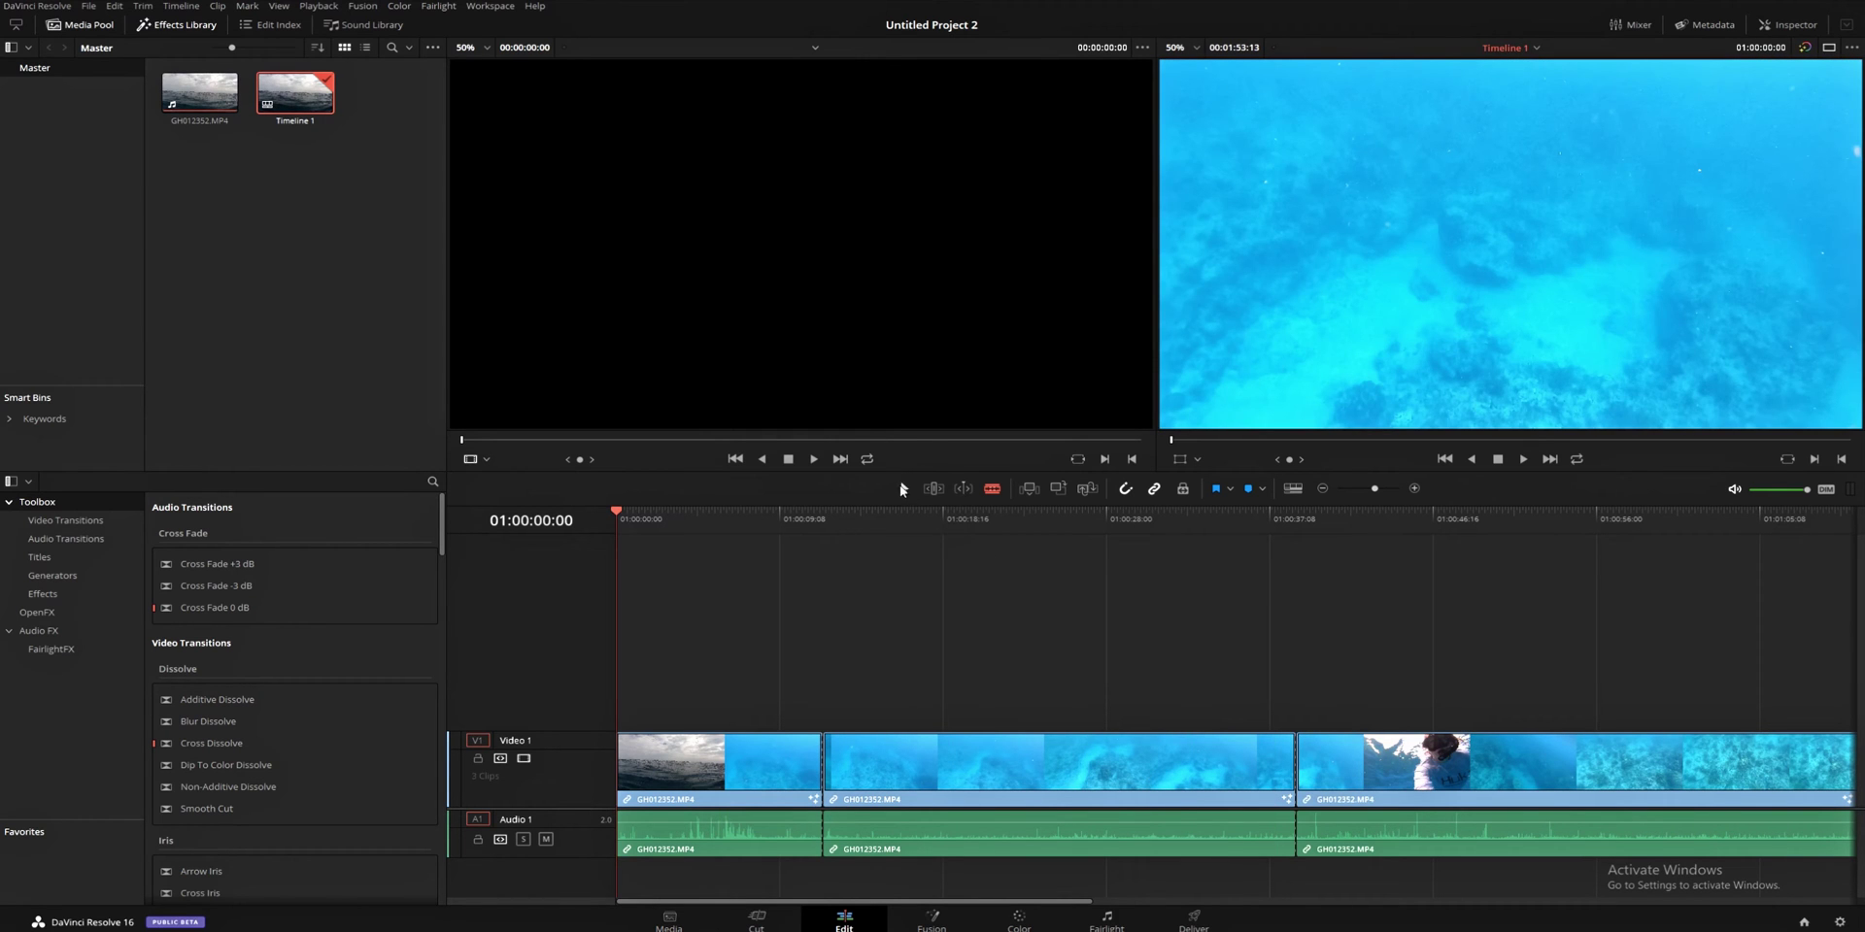
click(903, 490)
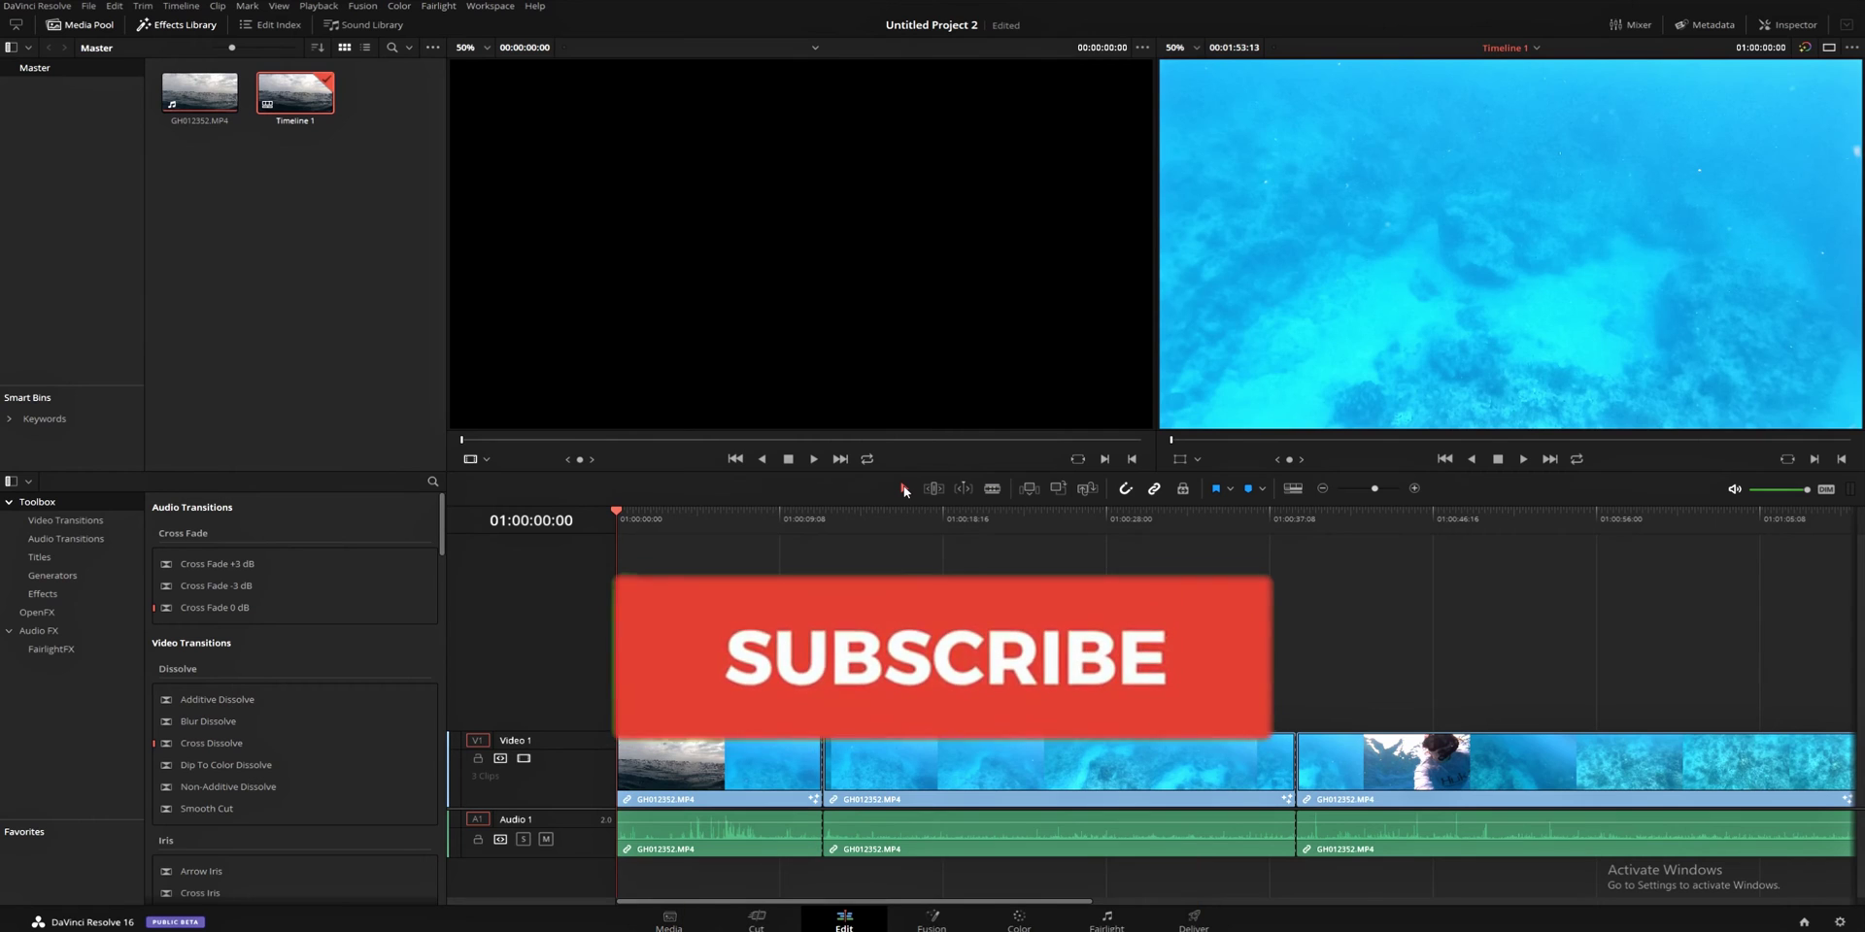
- Delete the middle ocean segment without closing the gap between the remaining two clips
click(994, 777)
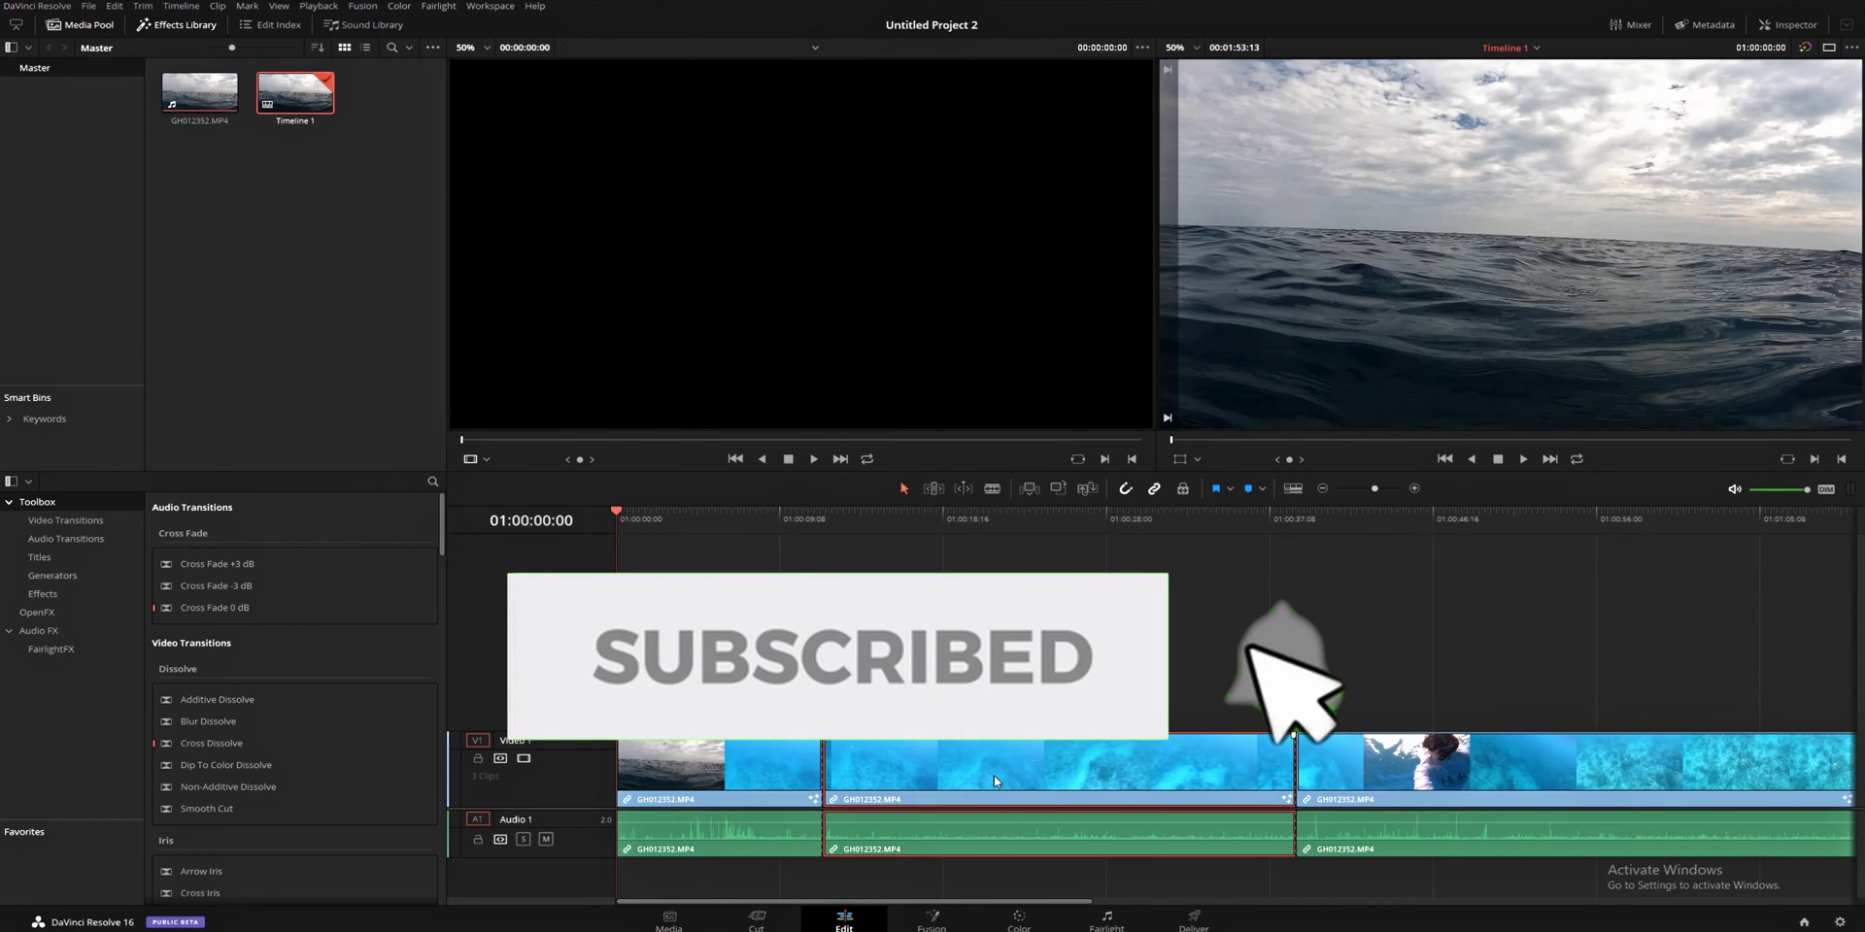
click(1396, 784)
click(781, 772)
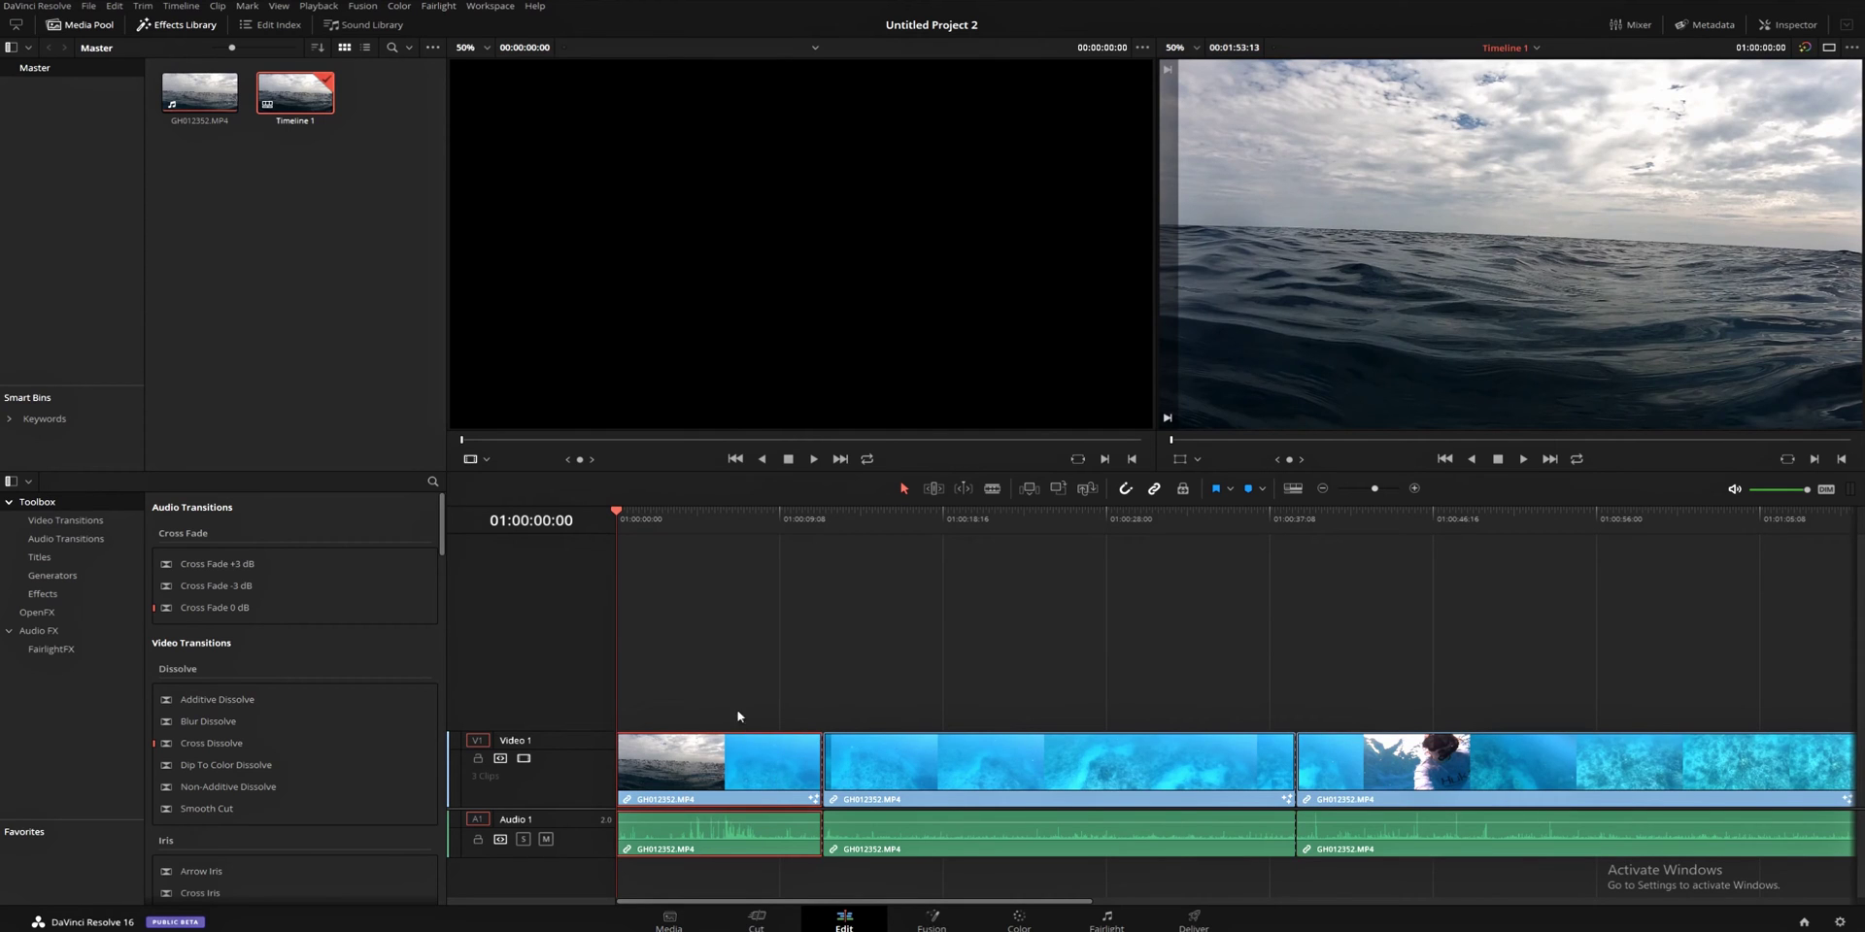
click(991, 784)
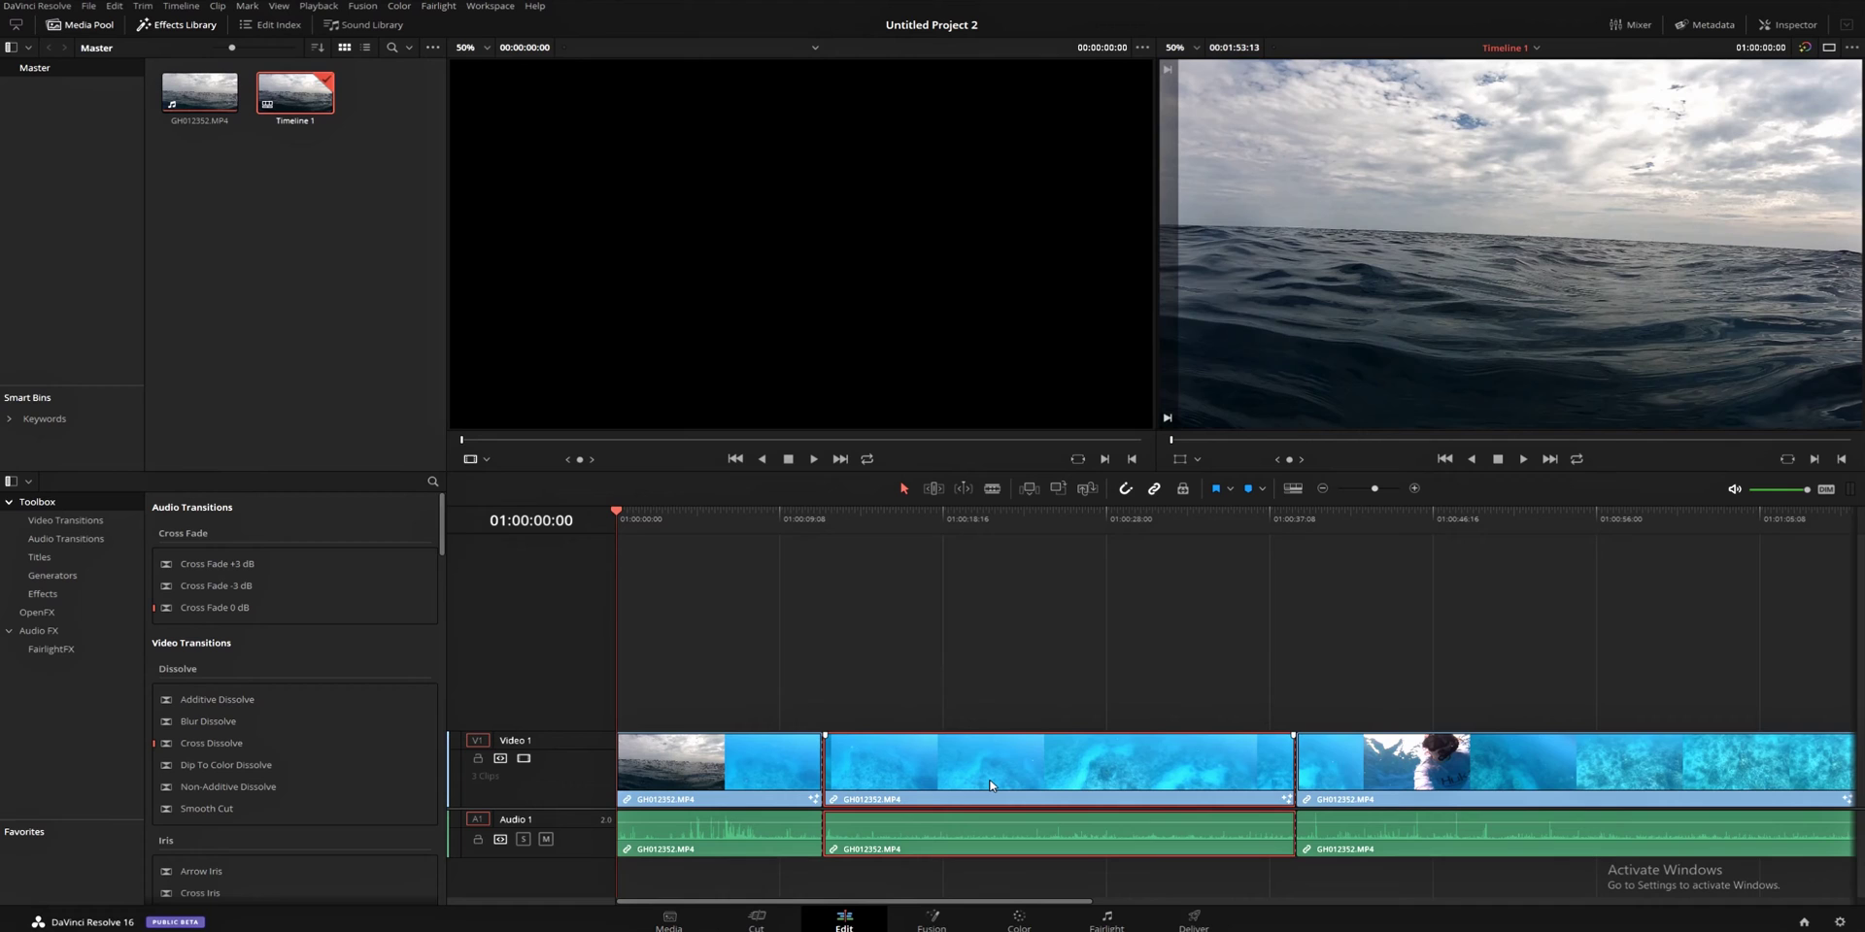
key(Delete)
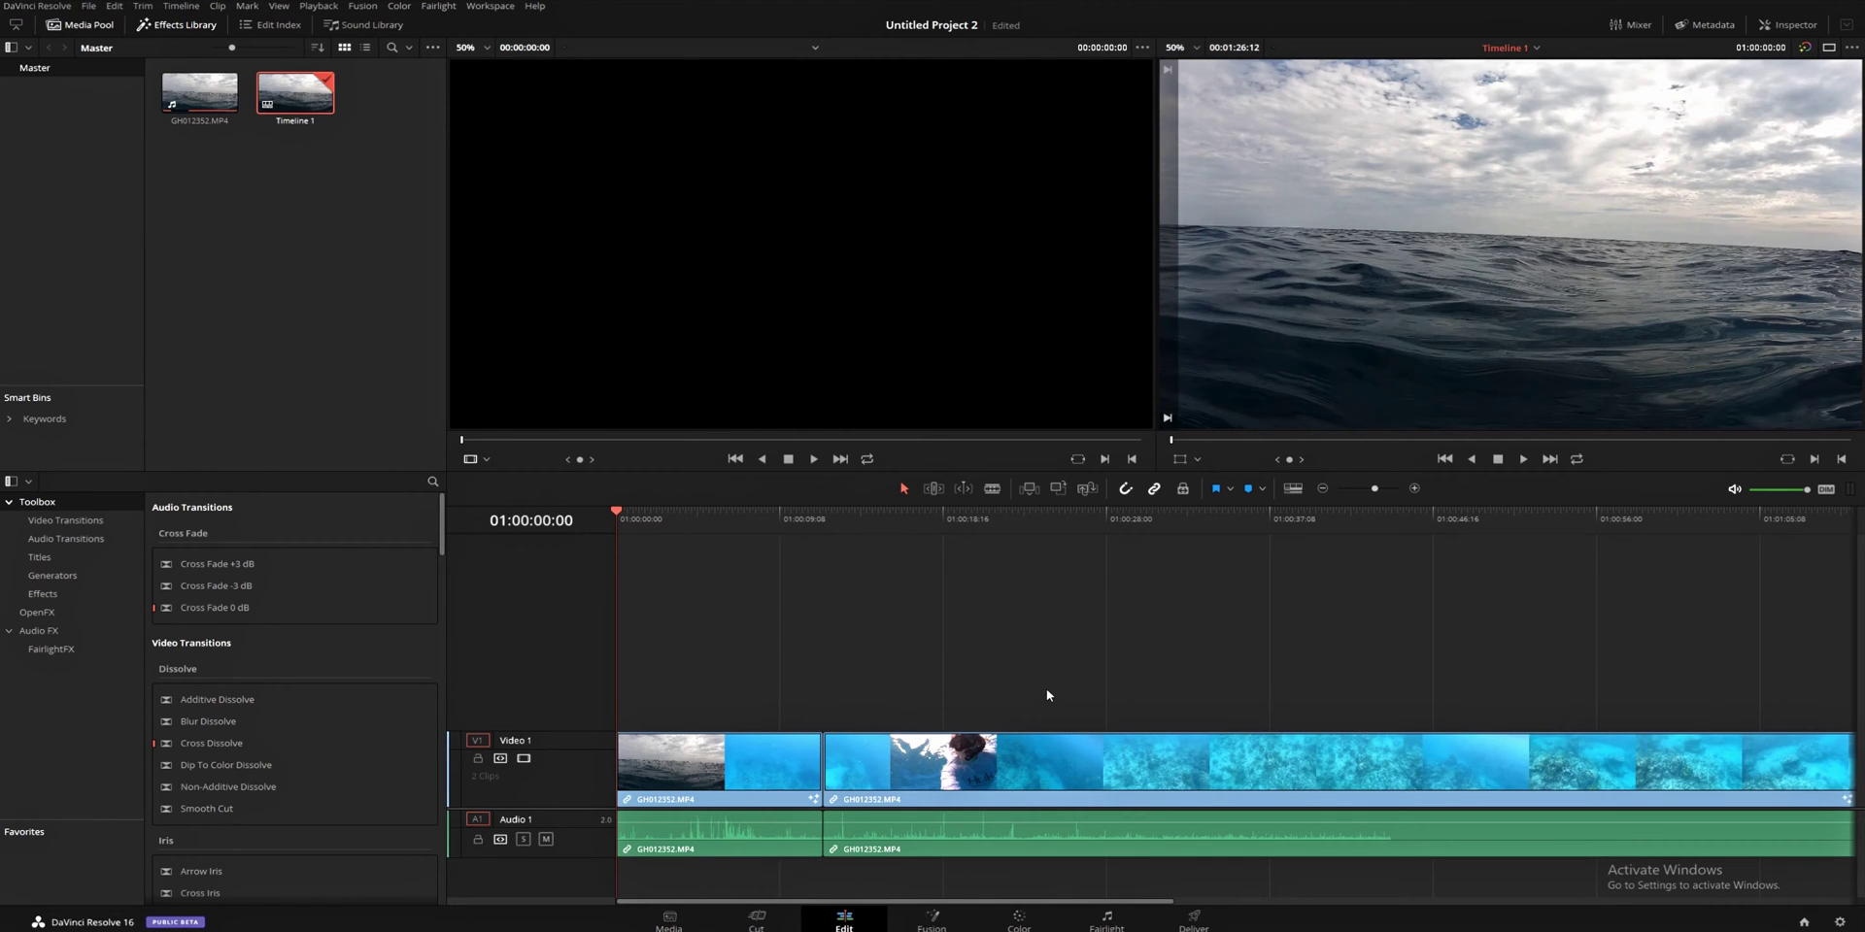
key(ctrl+z)
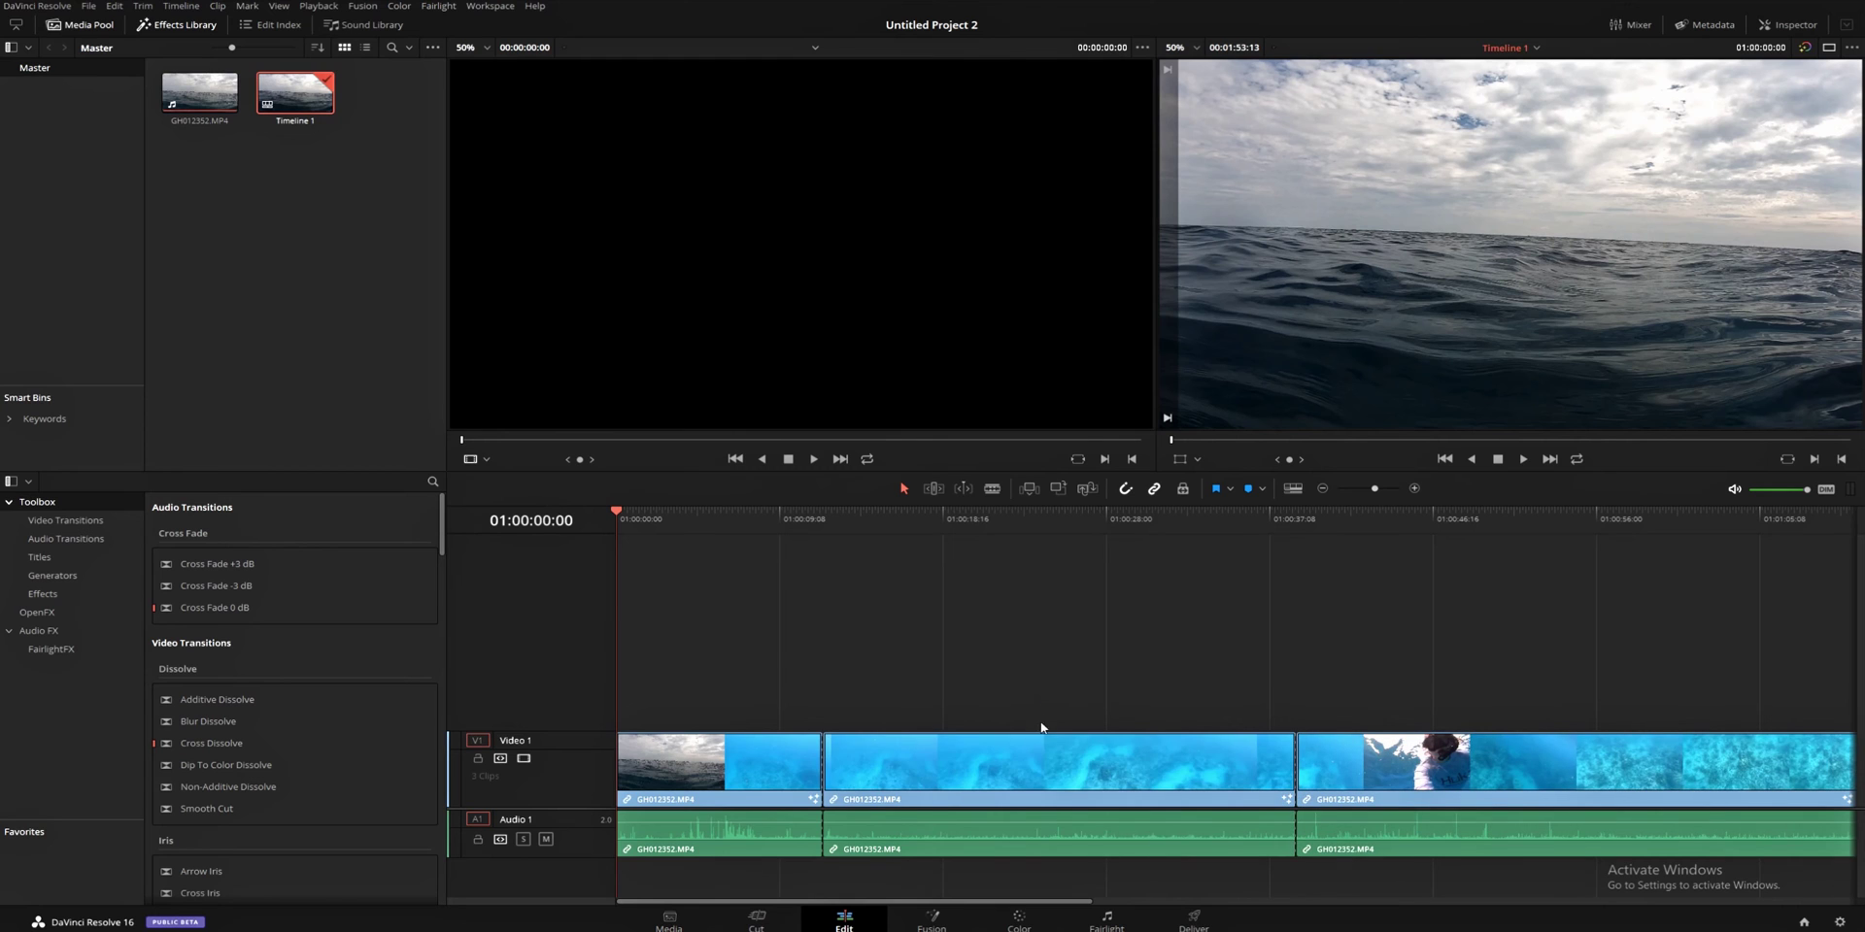
click(1044, 759)
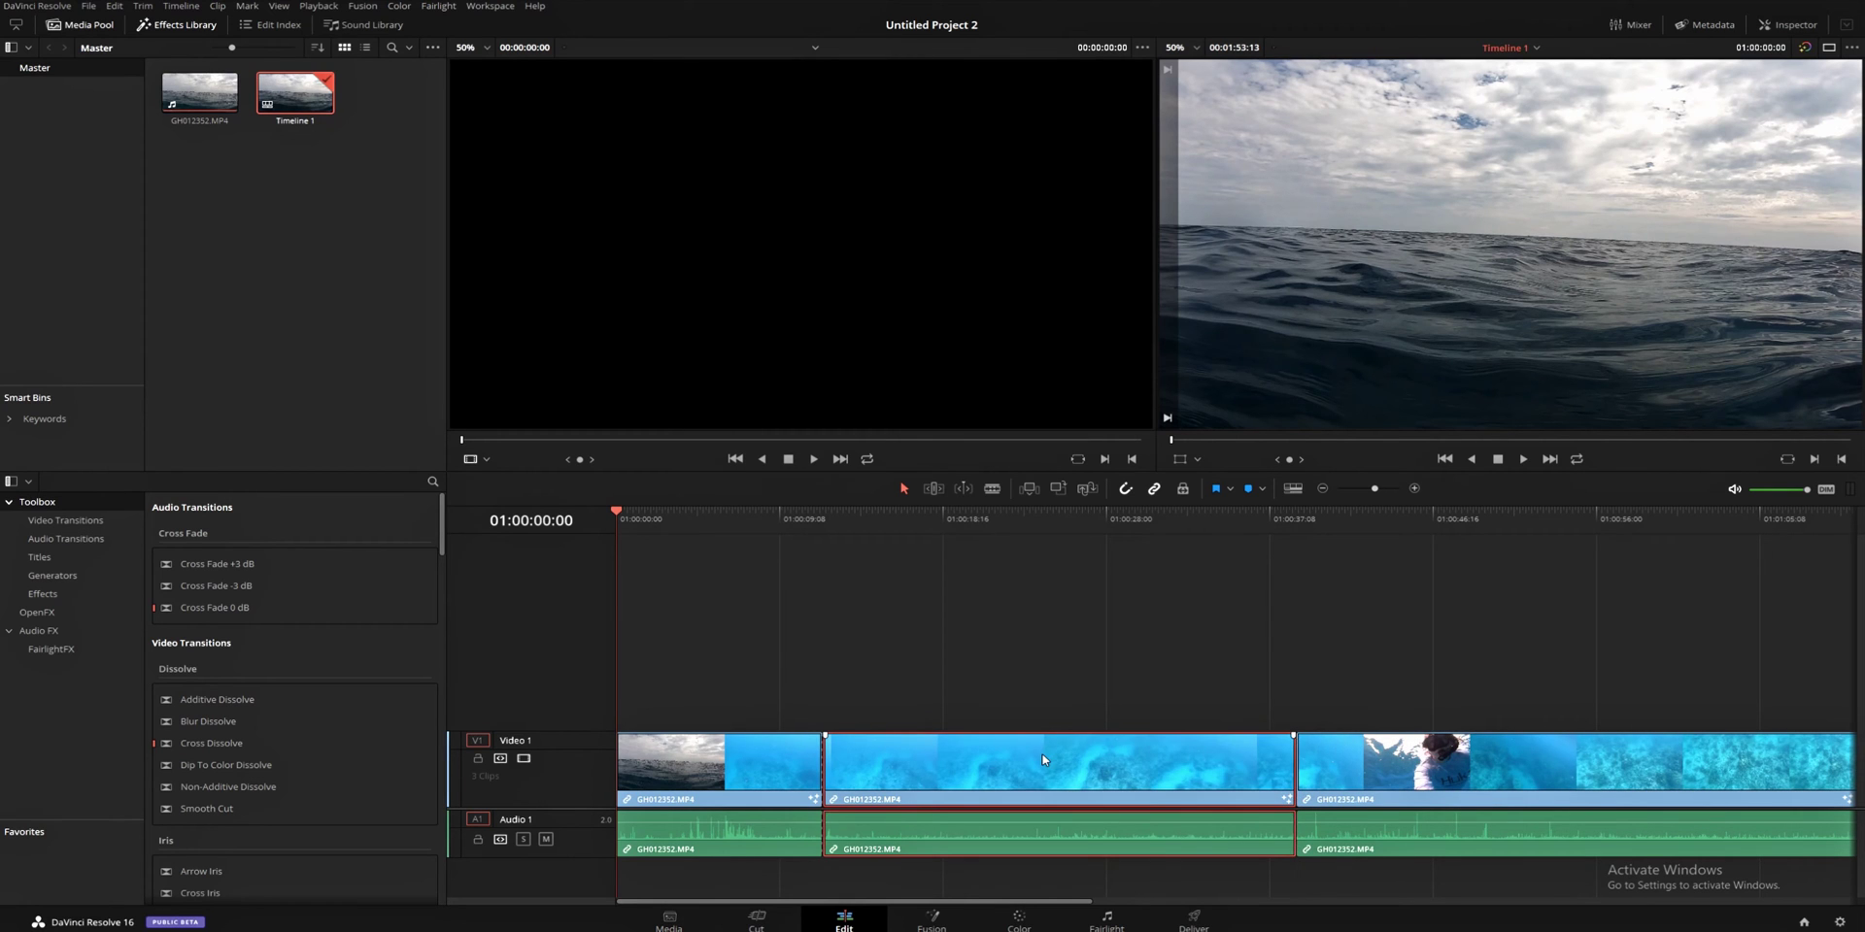
key(BackSpace)
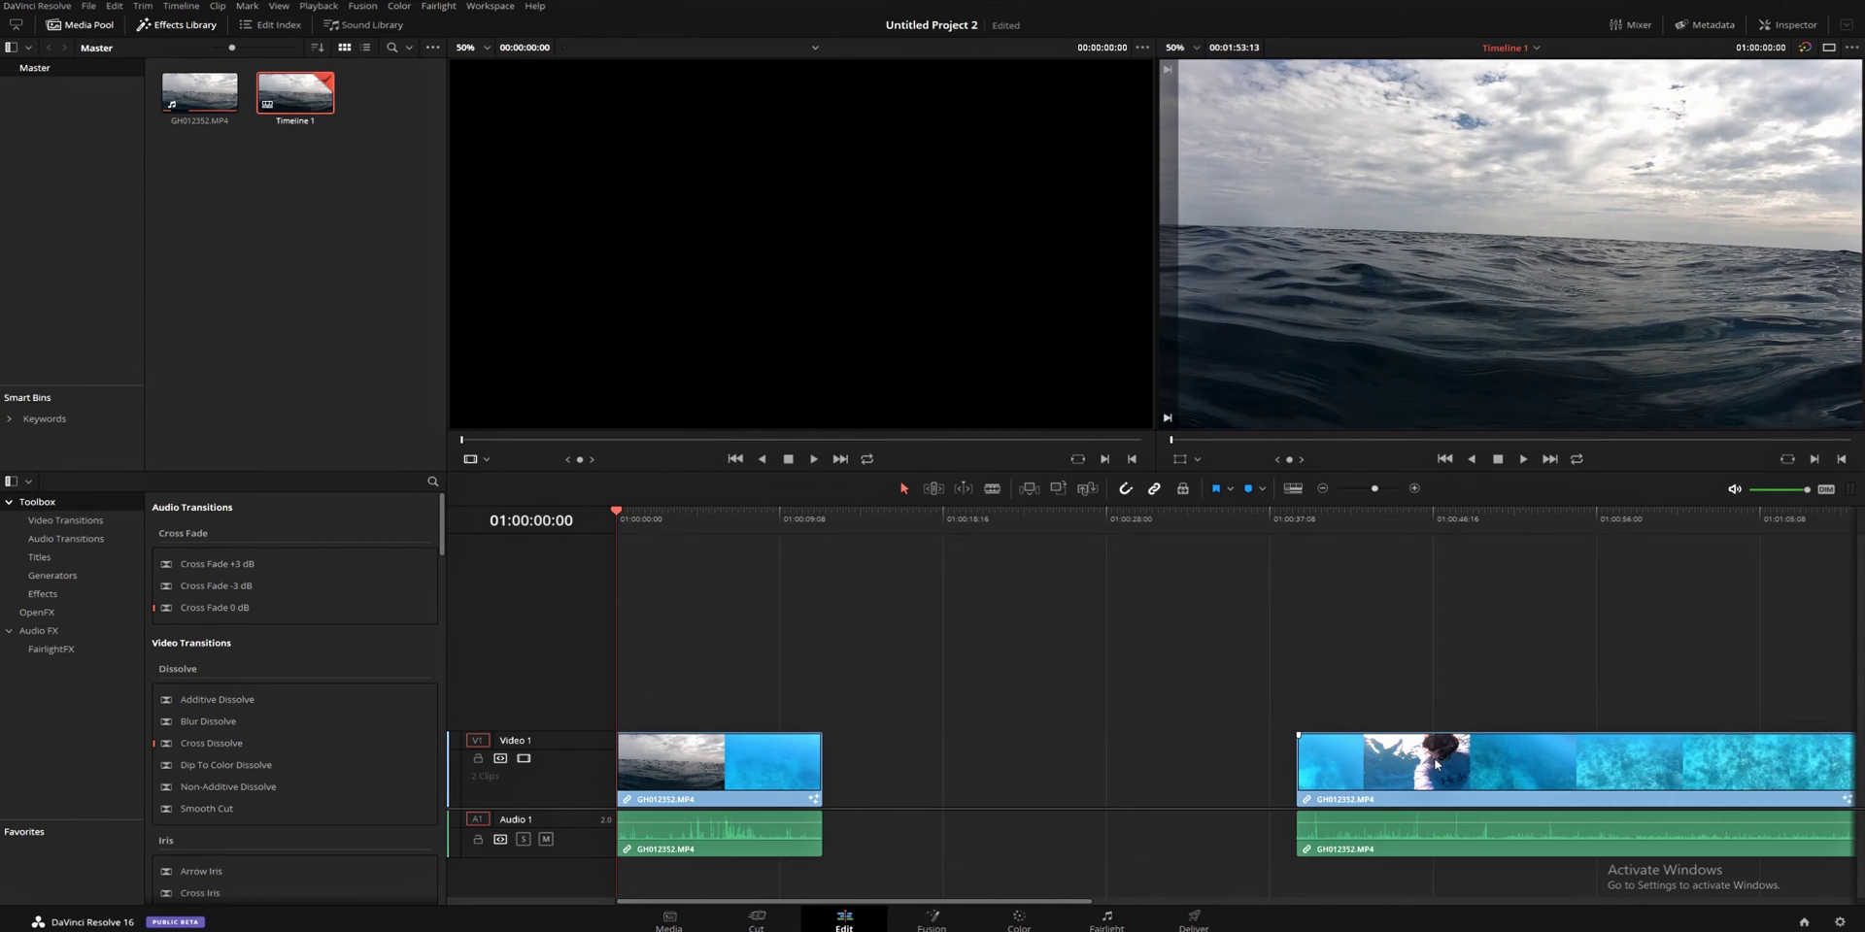
- Slide the last ocean clip left toward the first clip, turning snapping off and back on
drag(1434, 757, 1004, 780)
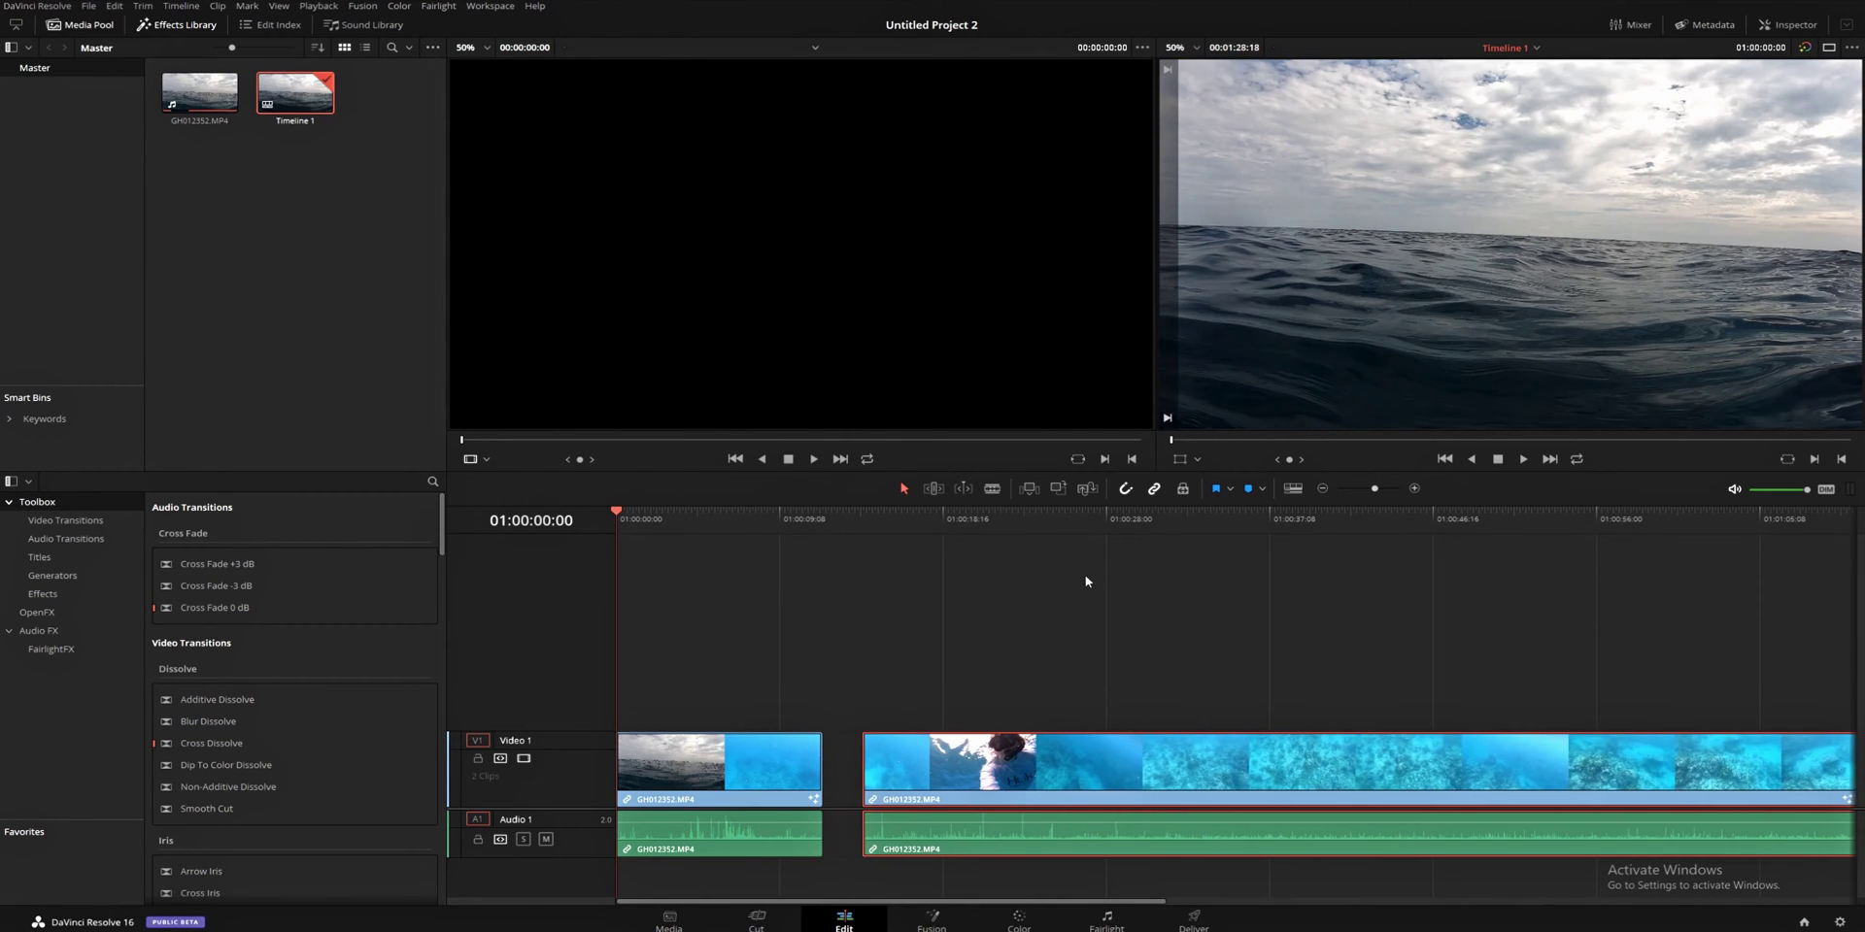
click(1126, 491)
drag(1056, 744, 1103, 769)
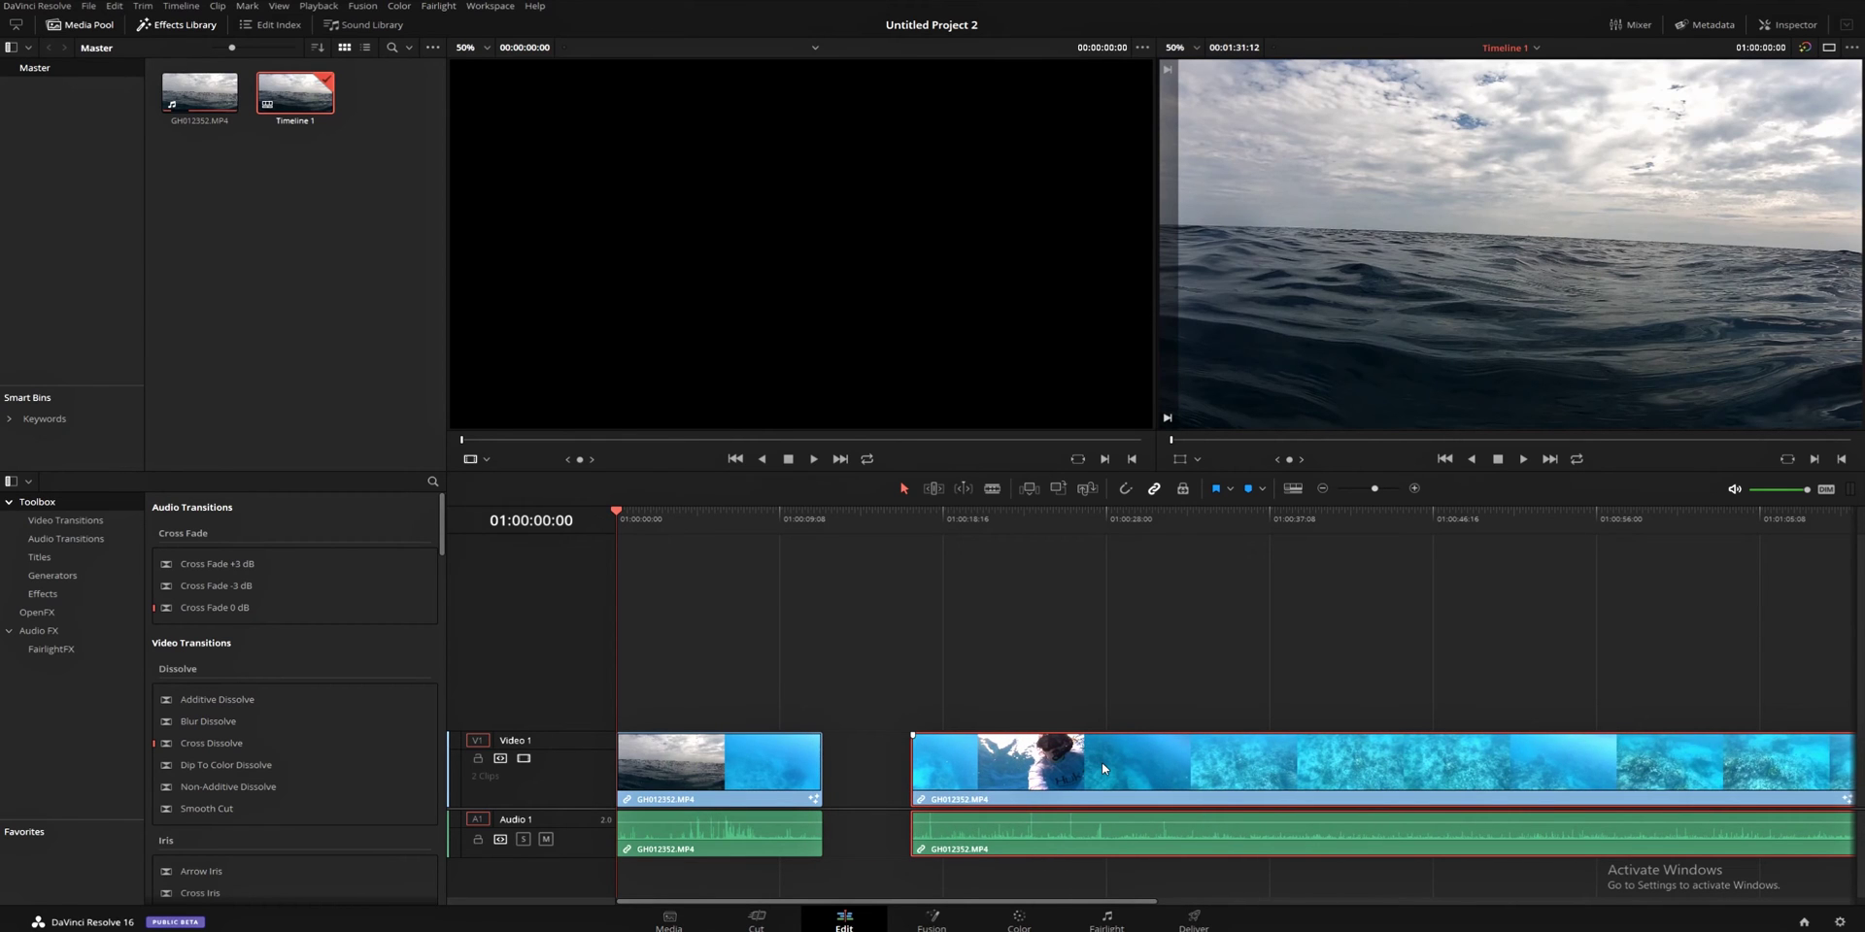
key(n)
drag(1101, 762, 1052, 763)
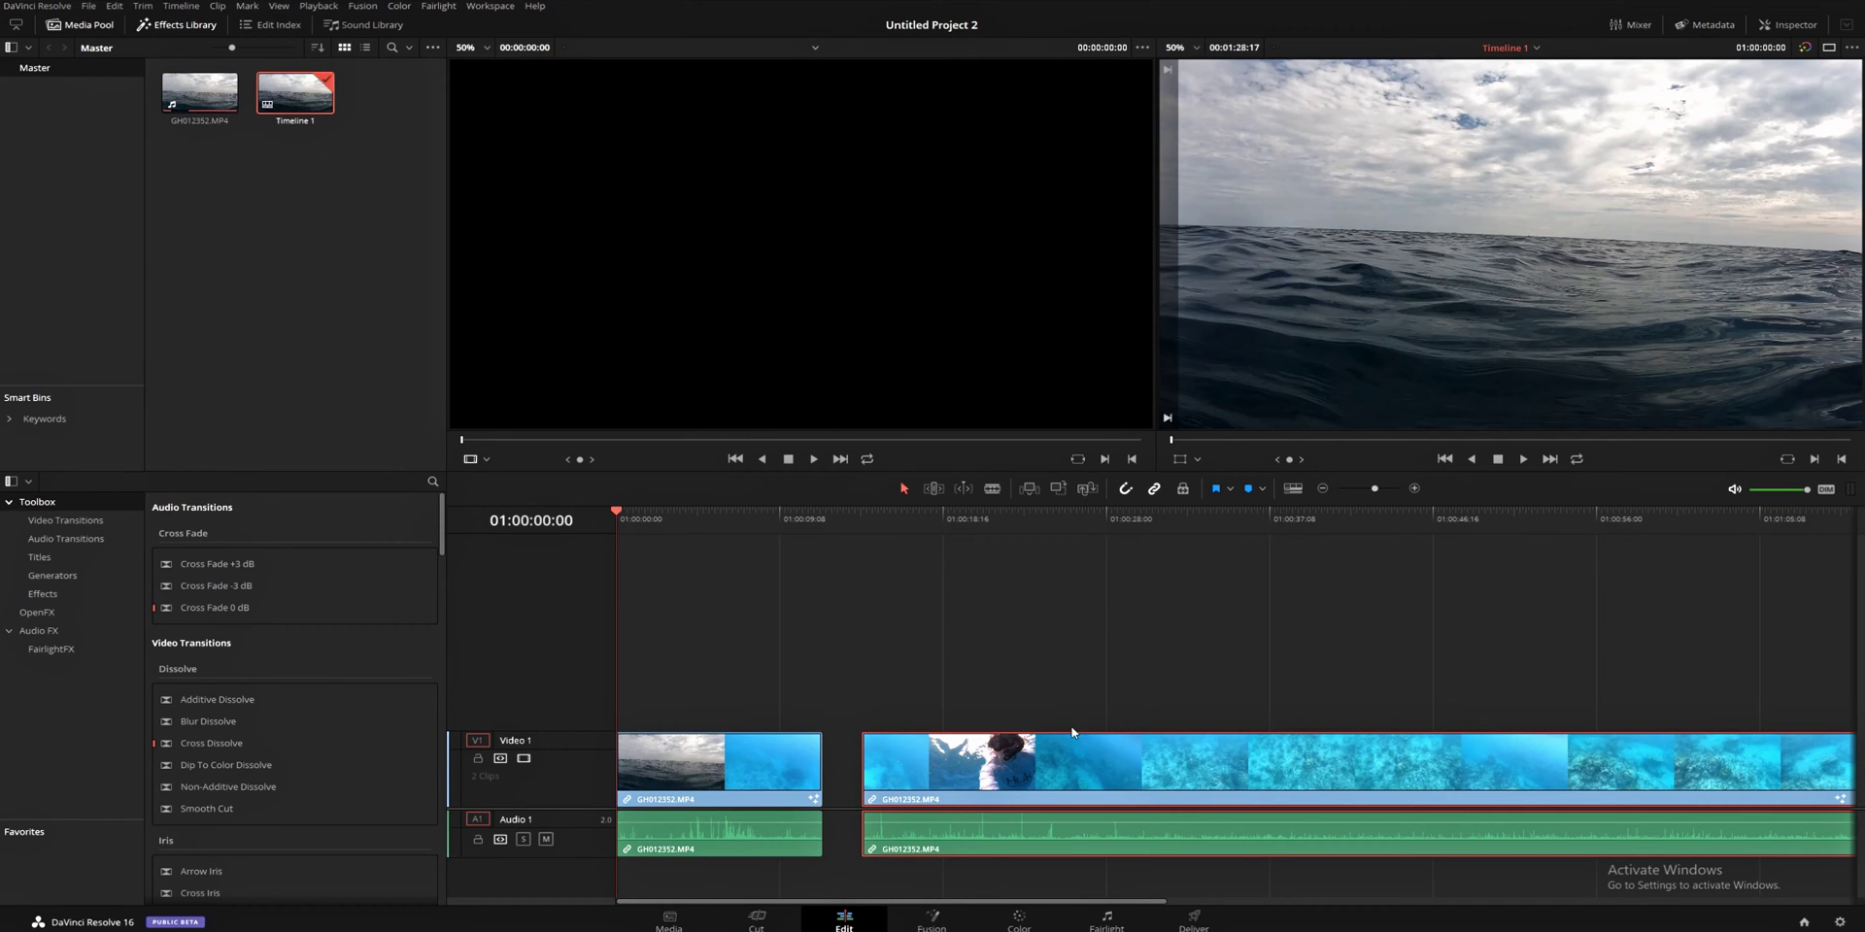
click(816, 765)
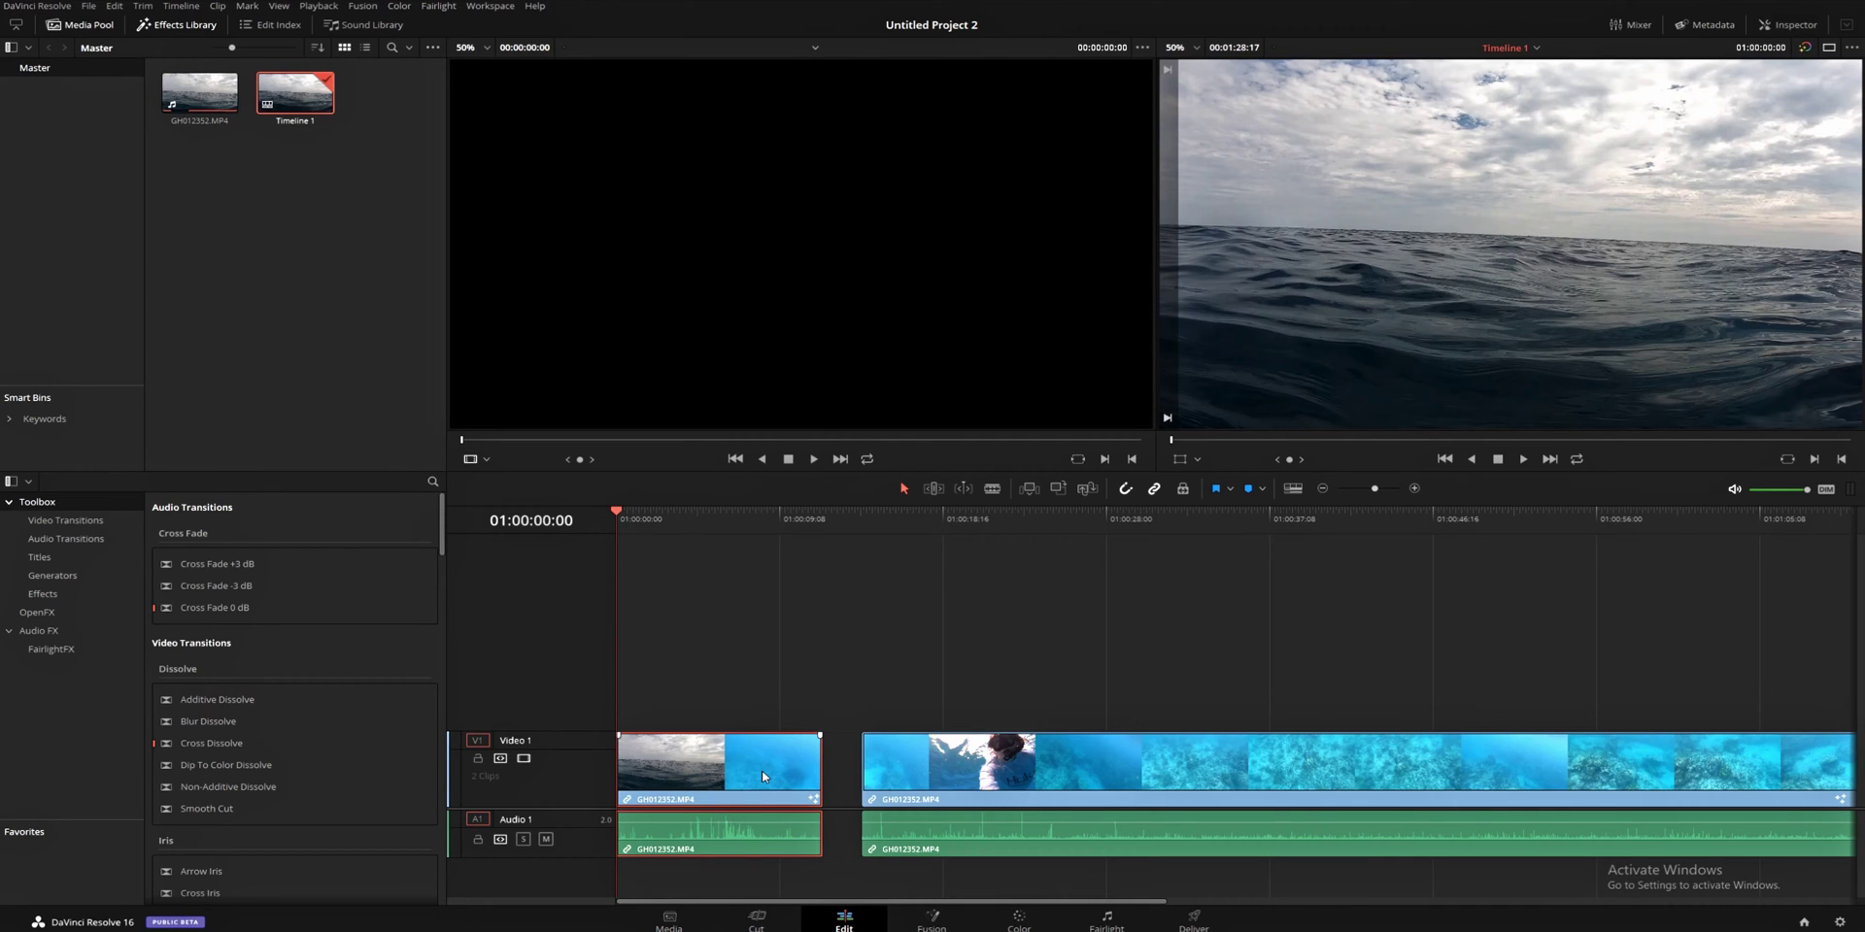
key(ctrl+alt+l)
click(790, 660)
click(759, 764)
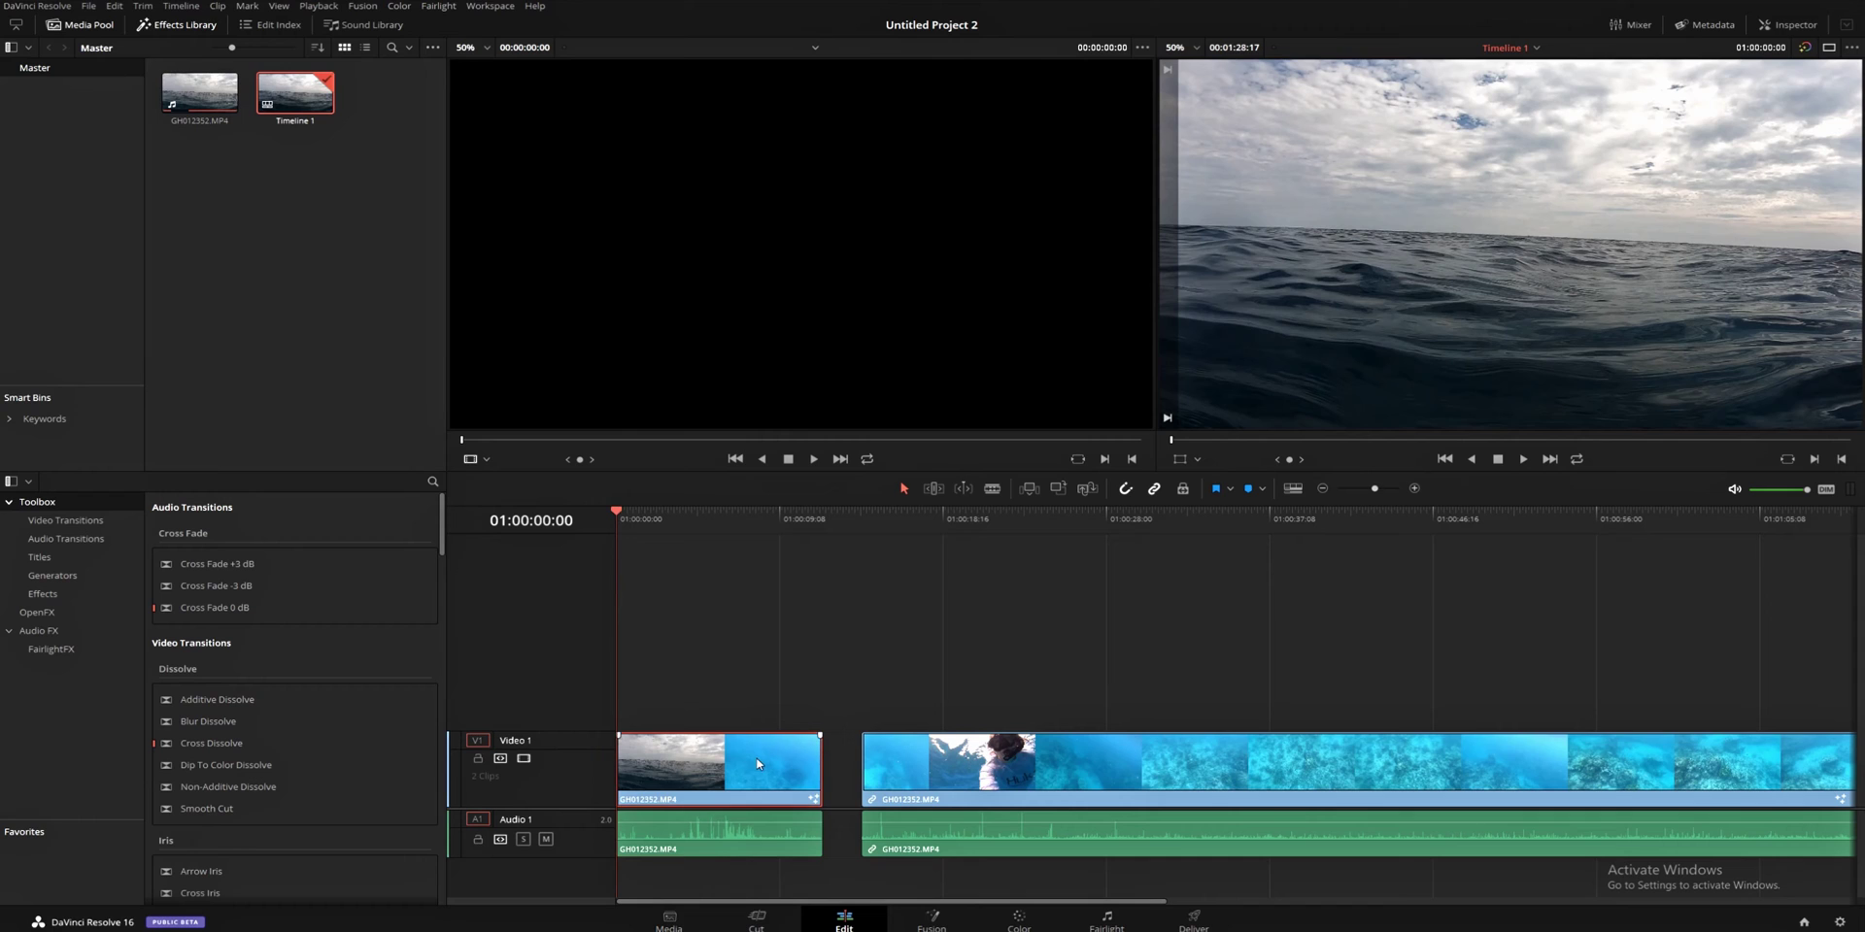
click(749, 848)
mouse_move(749, 848)
mouse_down()
mouse_move(845, 847)
mouse_move(726, 847)
mouse_move(769, 843)
mouse_up()
mouse_move(668, 775)
mouse_down()
mouse_move(727, 775)
mouse_move(668, 775)
mouse_up()
click(689, 839)
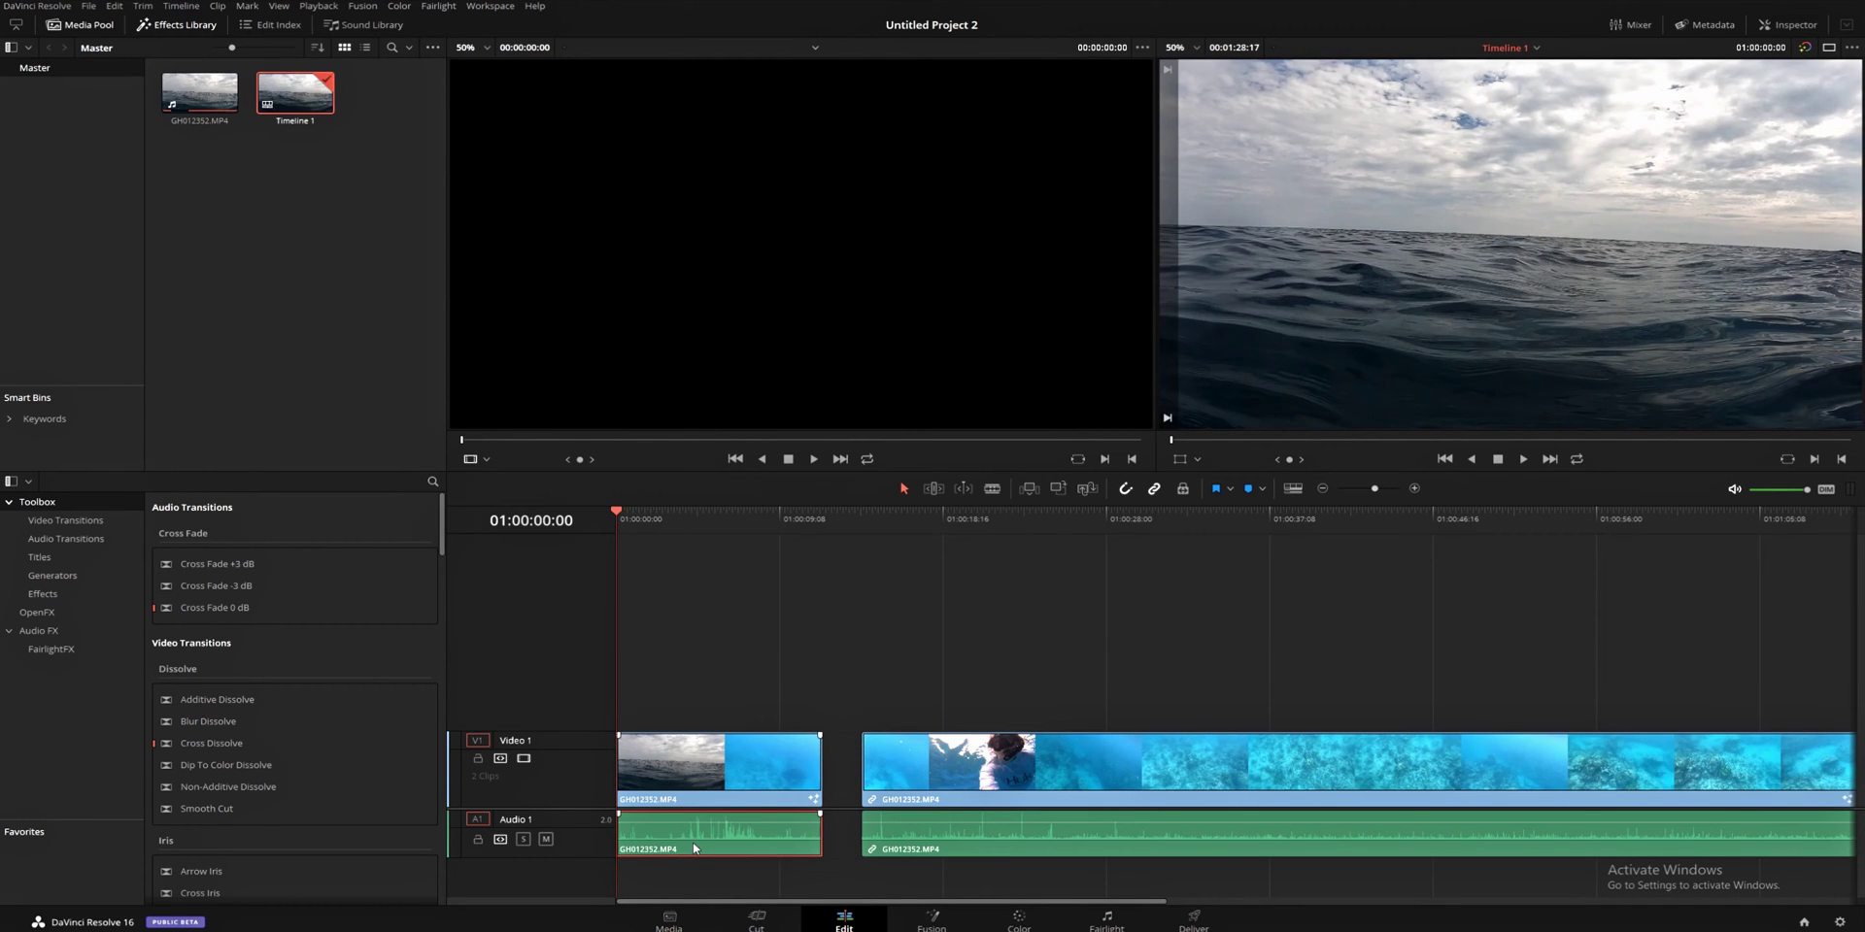
key(Delete)
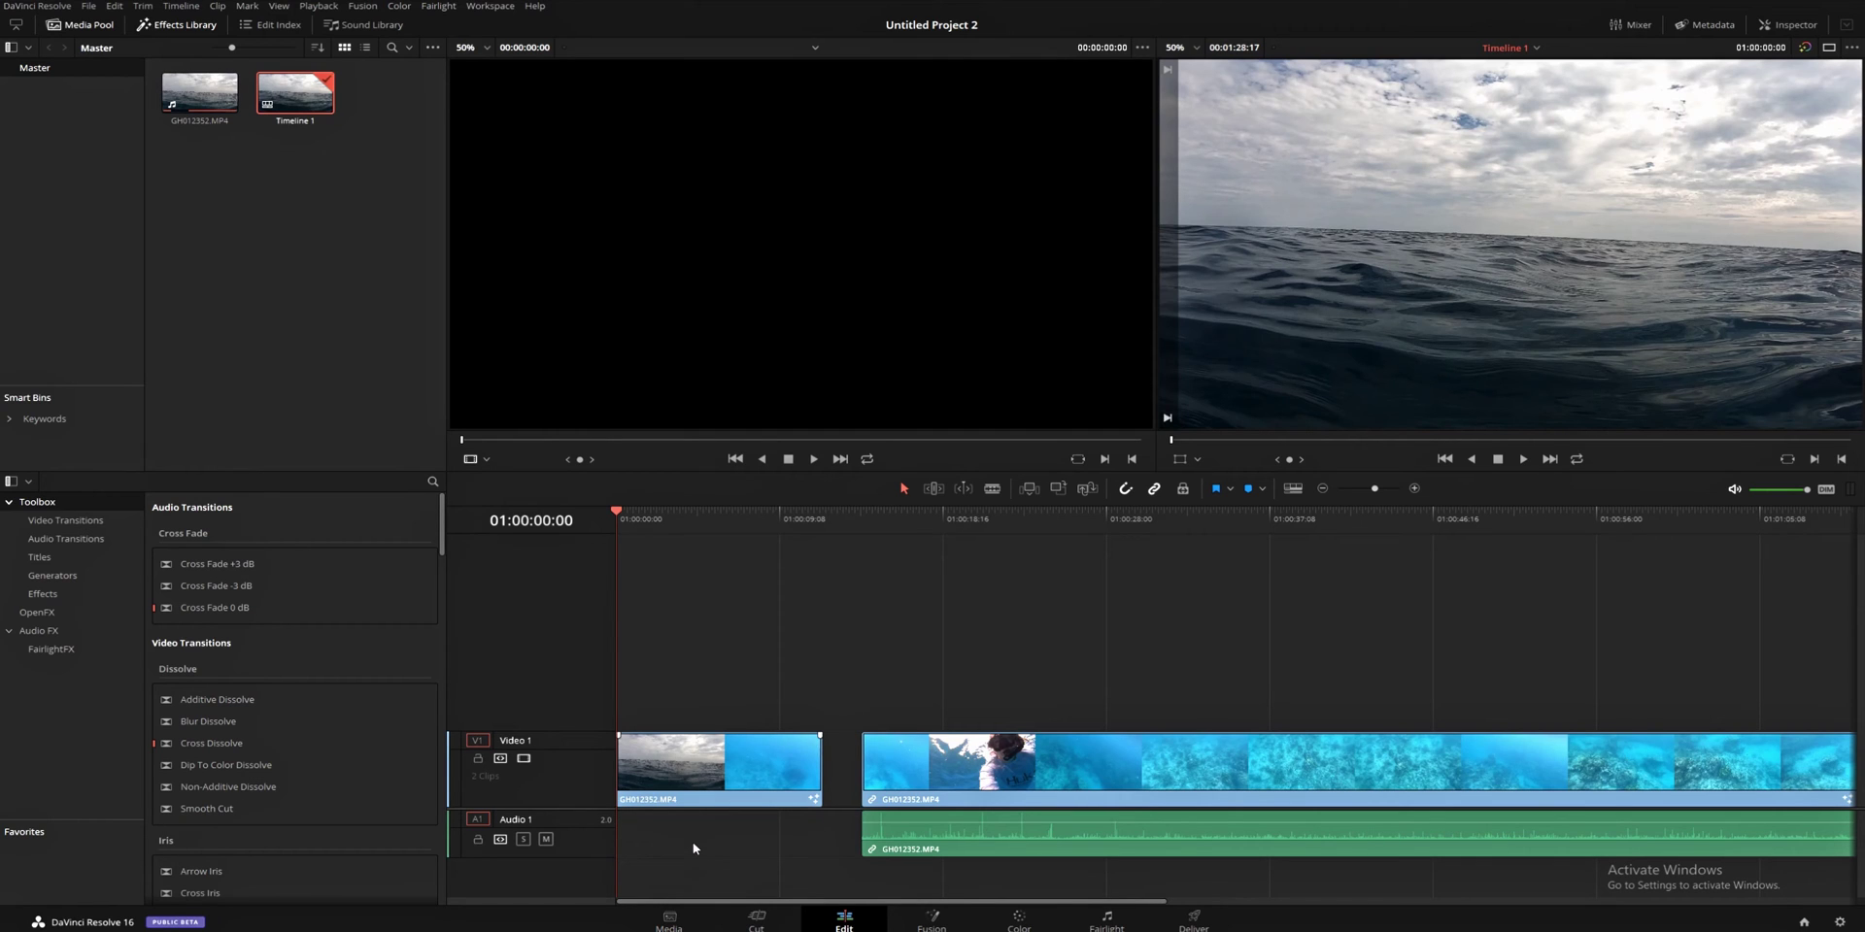
key(ctrl+z)
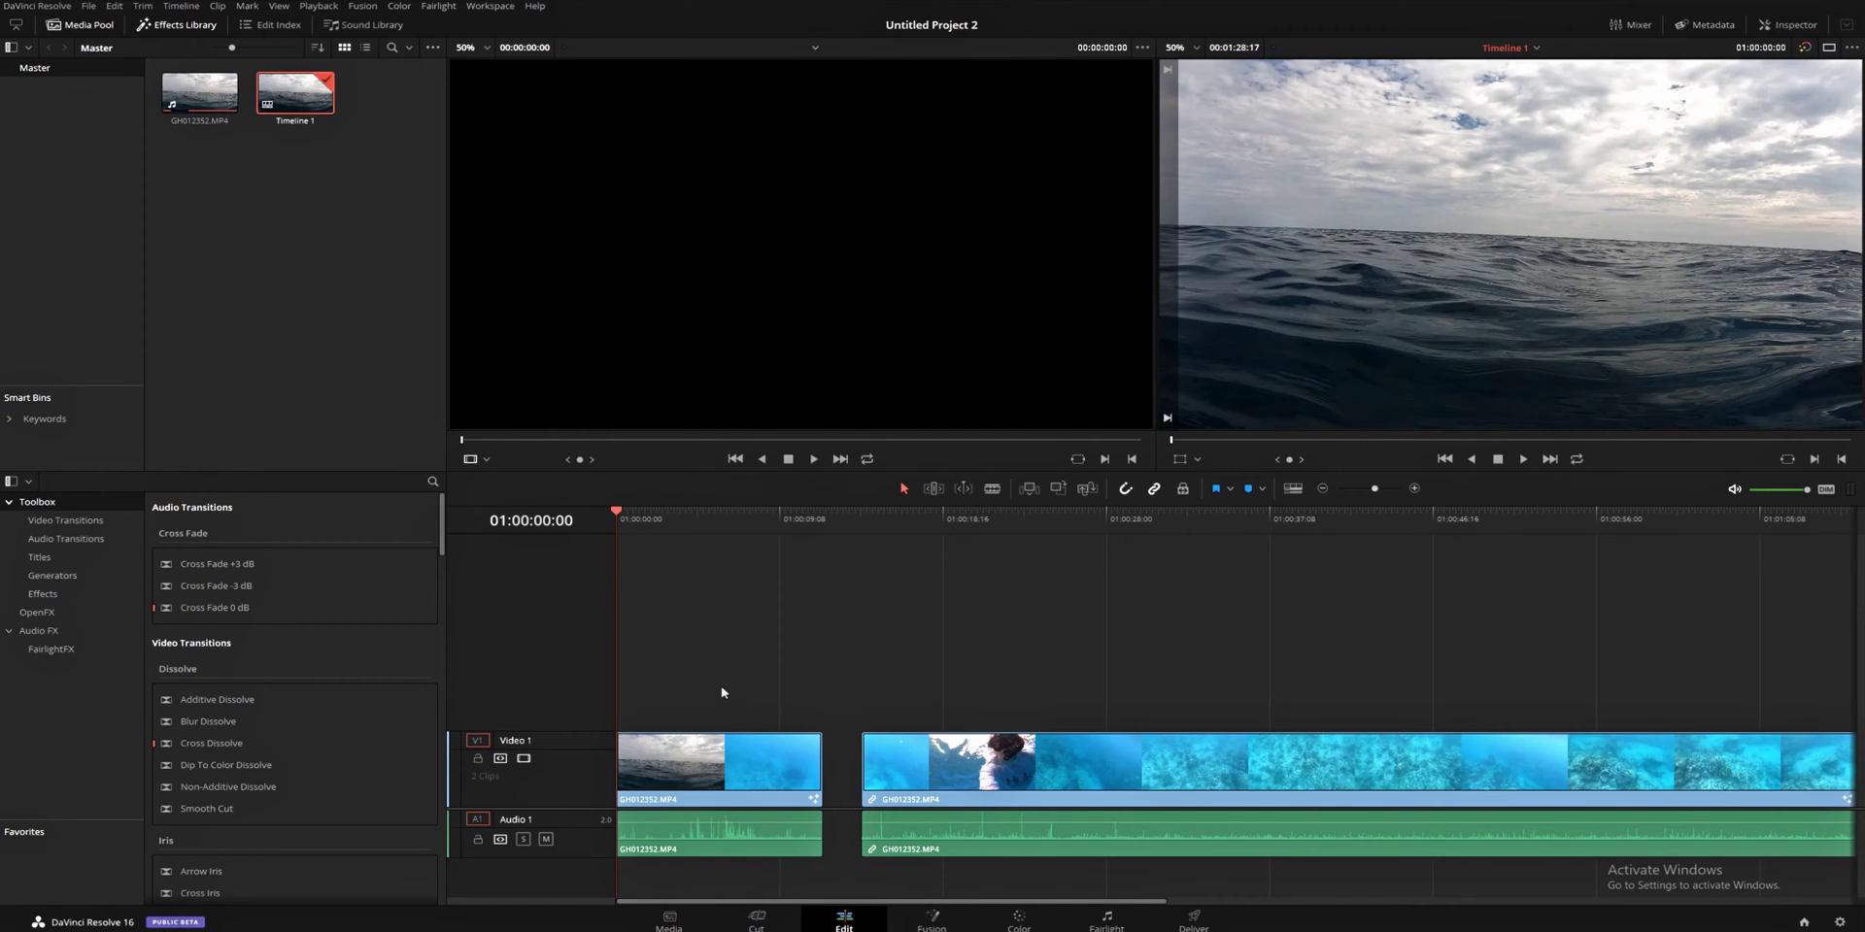
drag(721, 686, 755, 887)
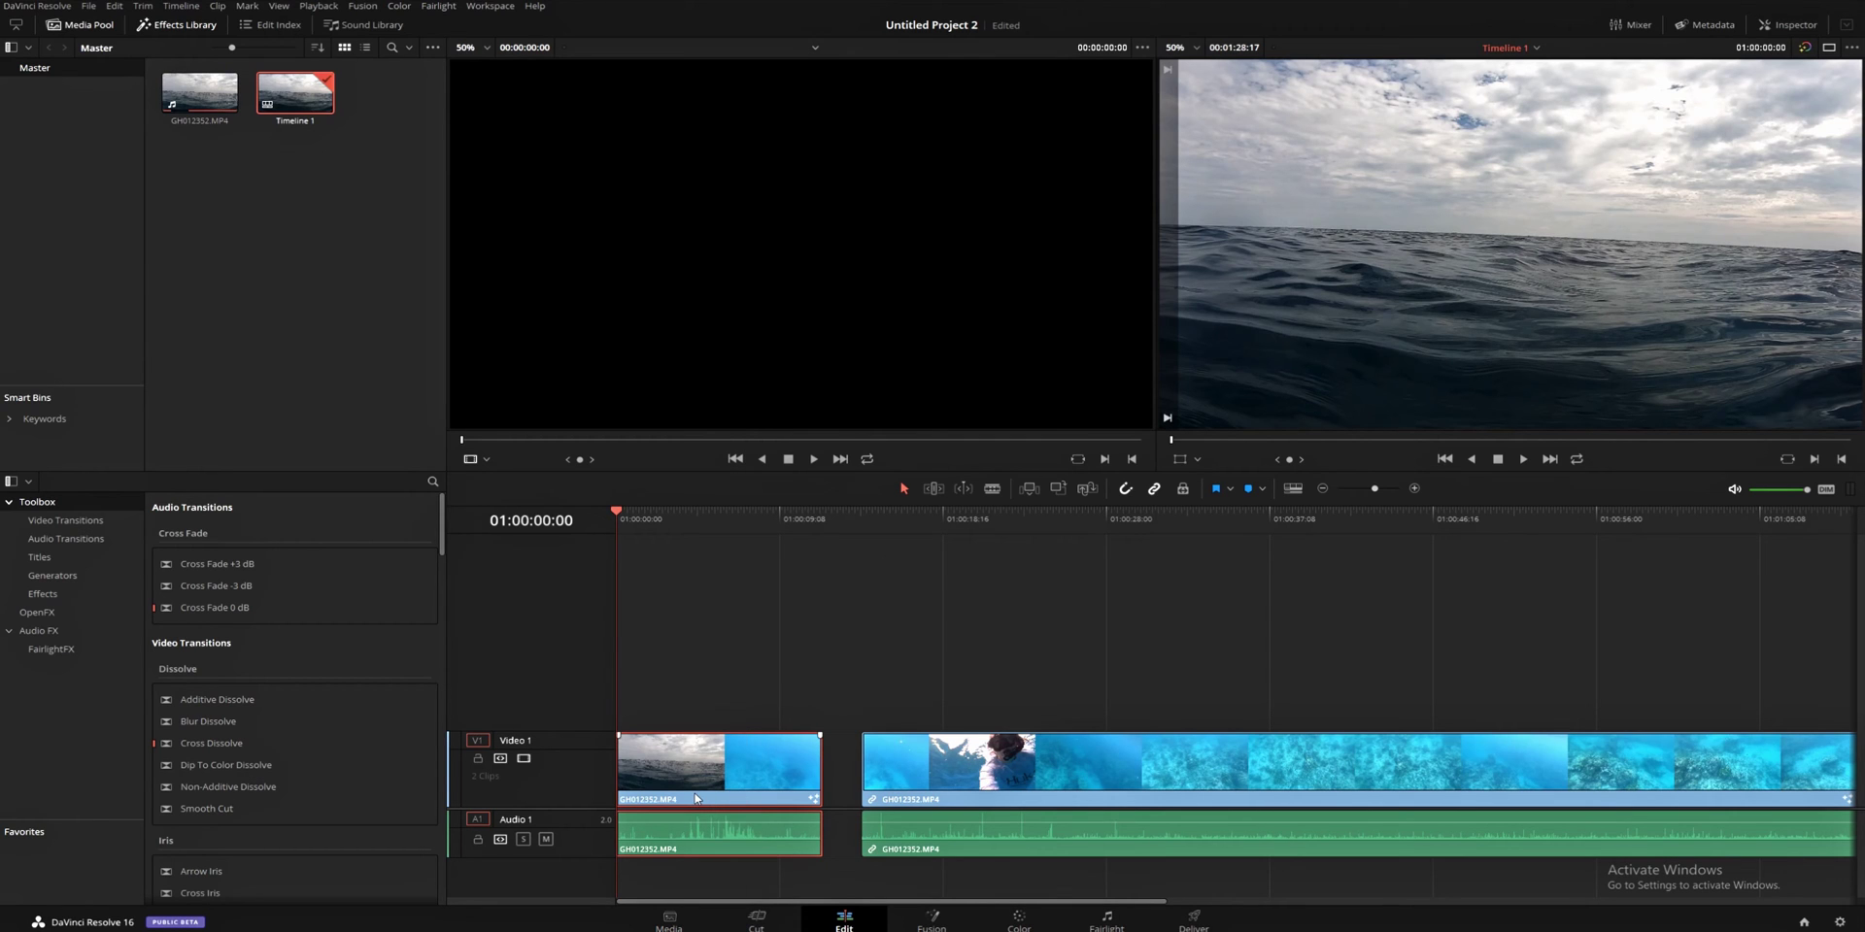
key(ctrl+alt+l)
click(706, 718)
drag(691, 700, 759, 855)
- Butt the last clip against the first and add a Blur Dissolve at the cut at 01:00:09:20
drag(971, 760, 917, 752)
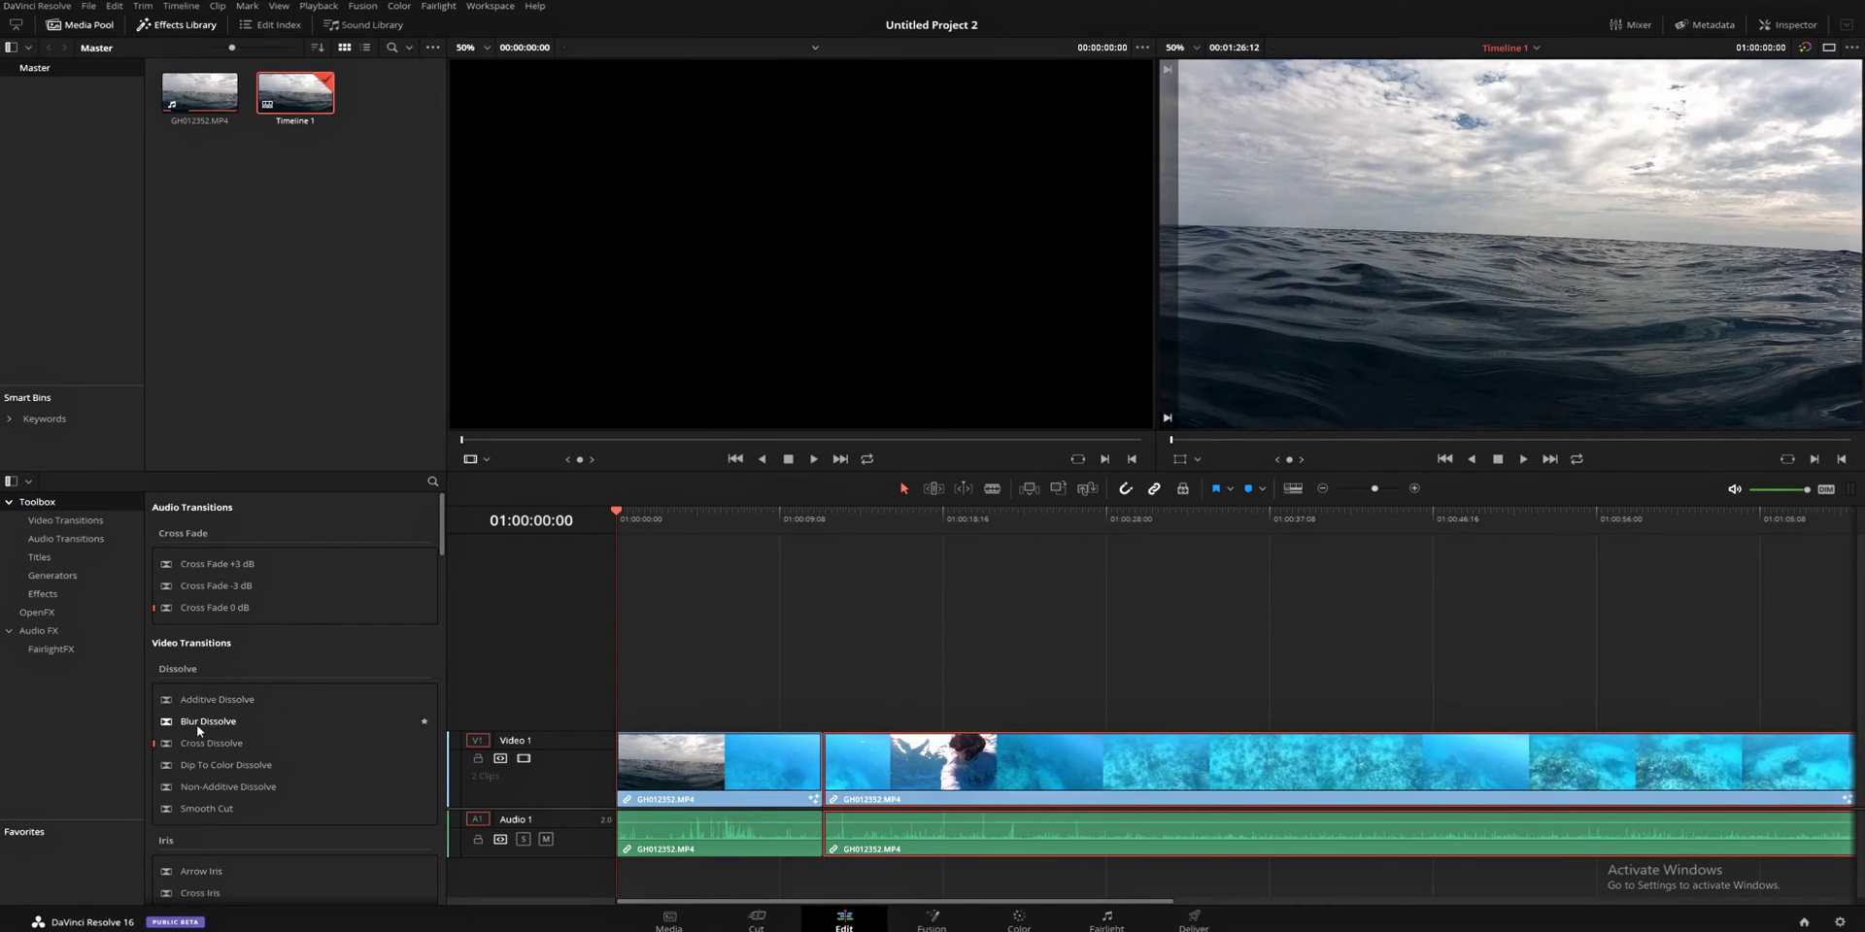
drag(196, 722, 813, 758)
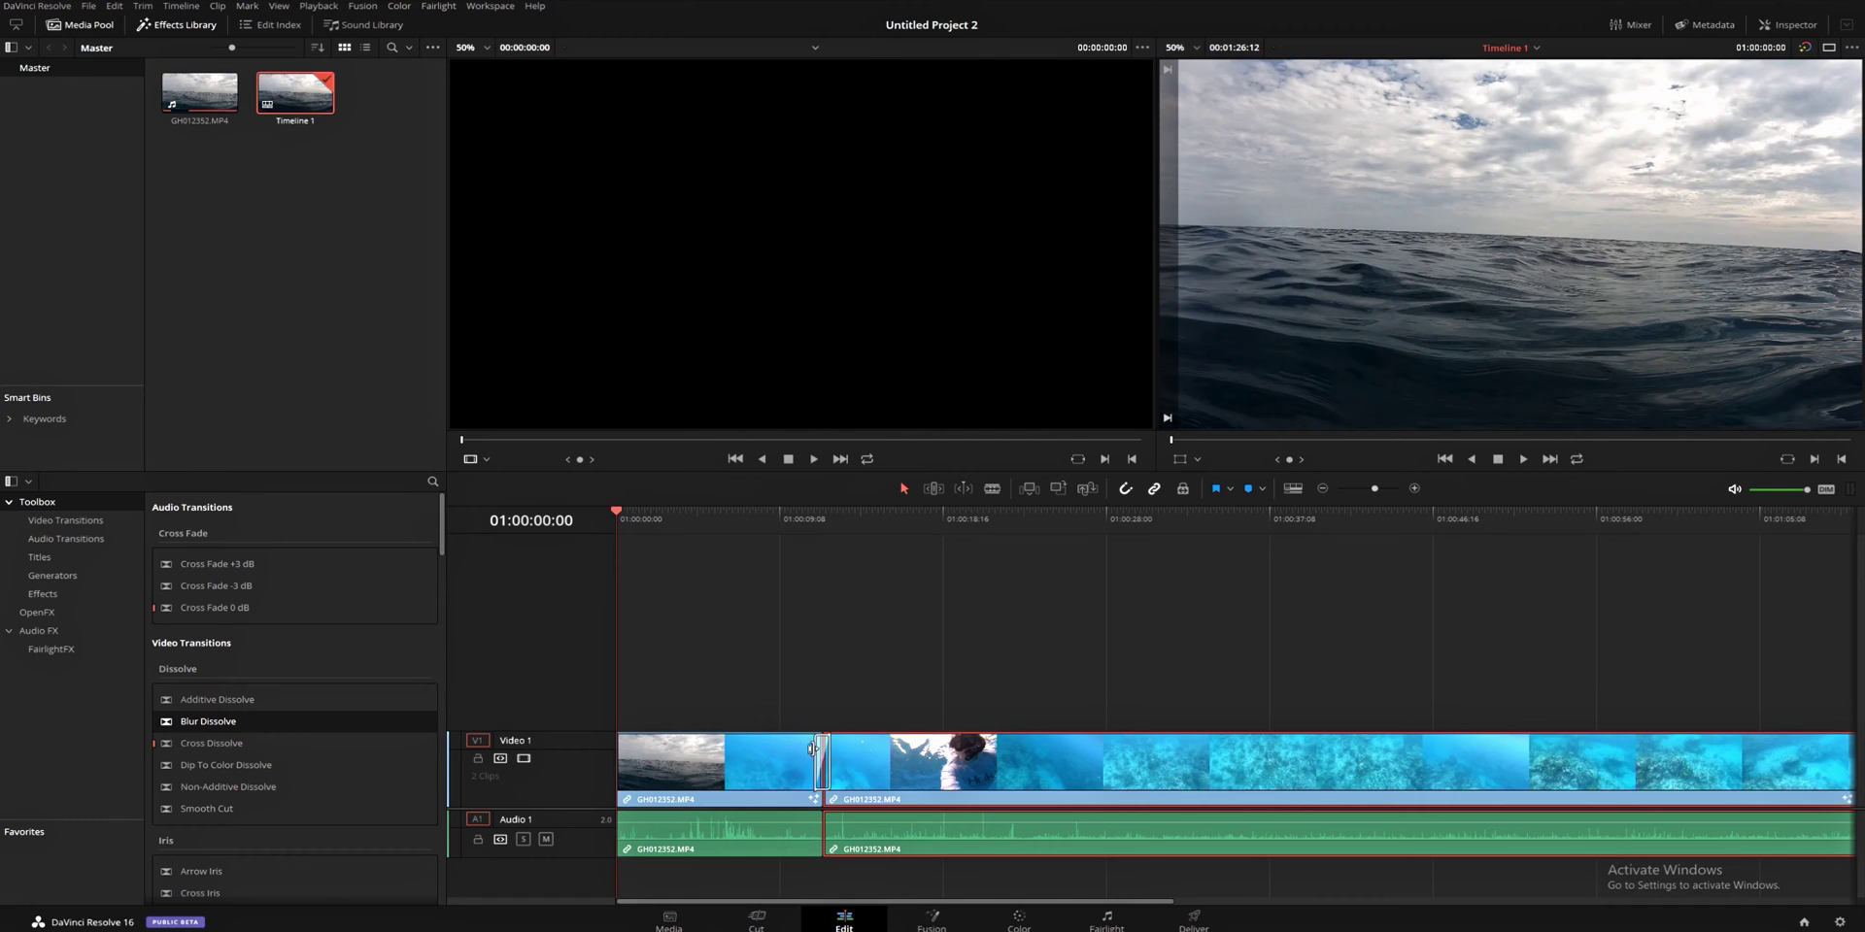
click(789, 519)
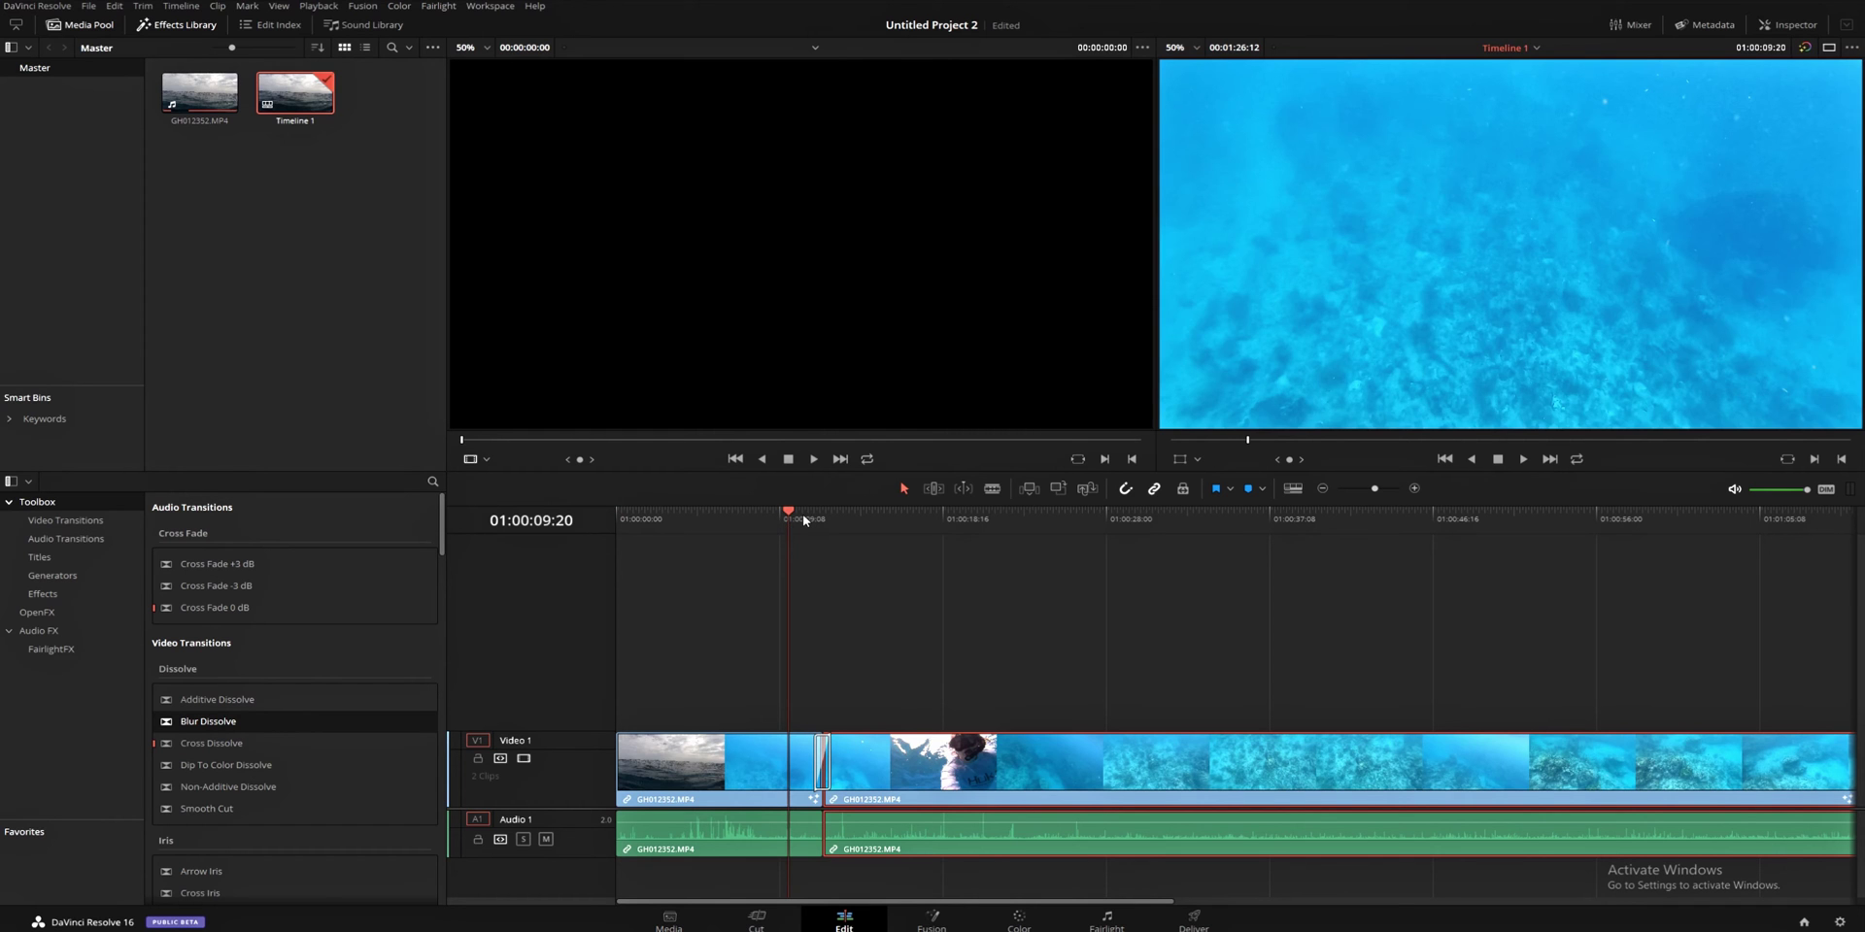
- Play back the Blur Dissolve transition, replay it once, then stop playback
click(814, 520)
key(space)
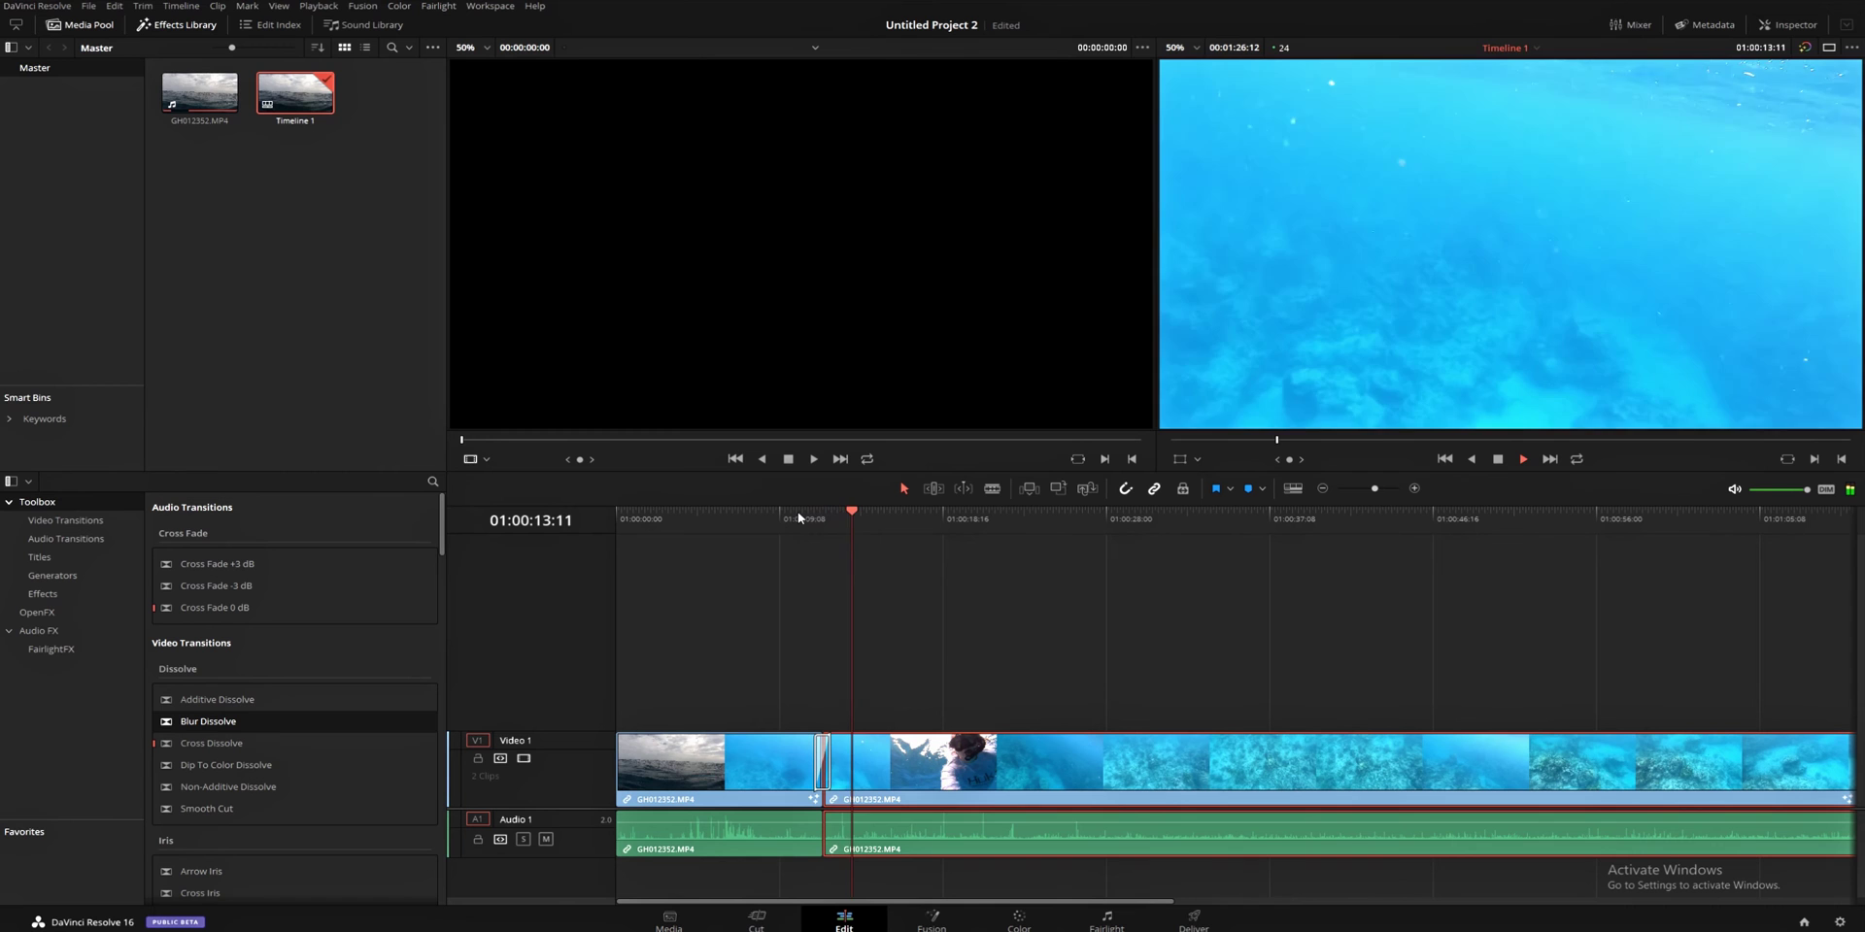
click(798, 520)
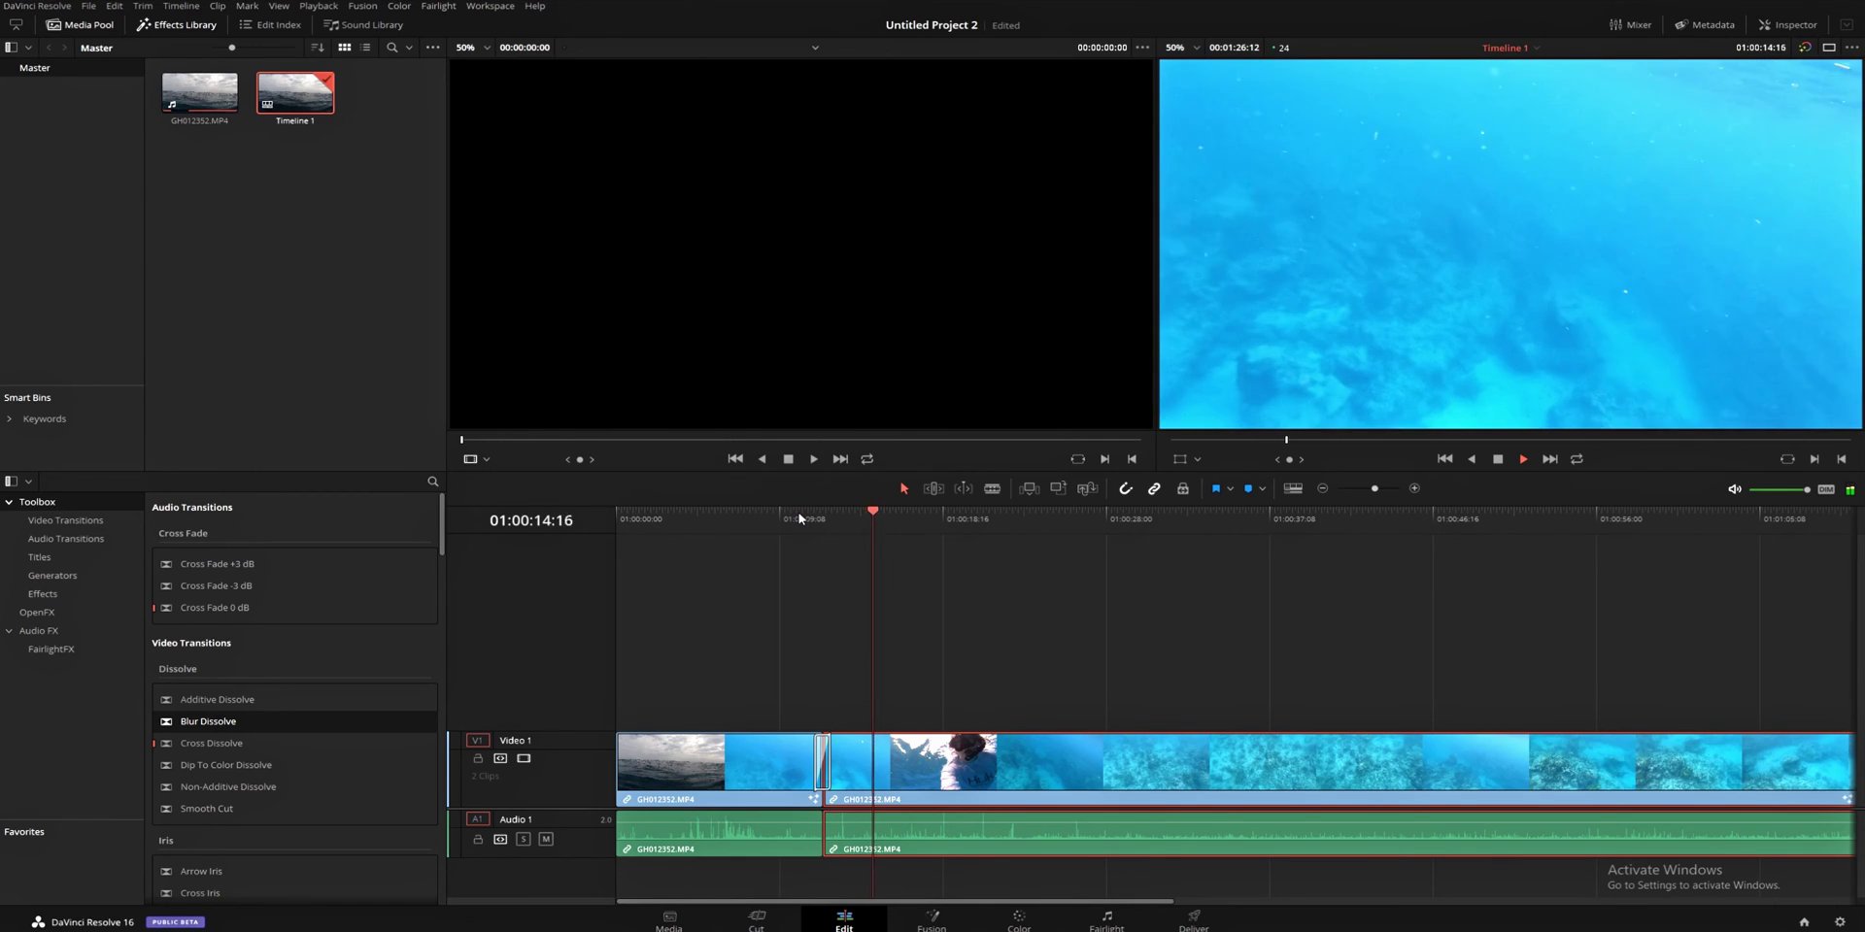
key(space)
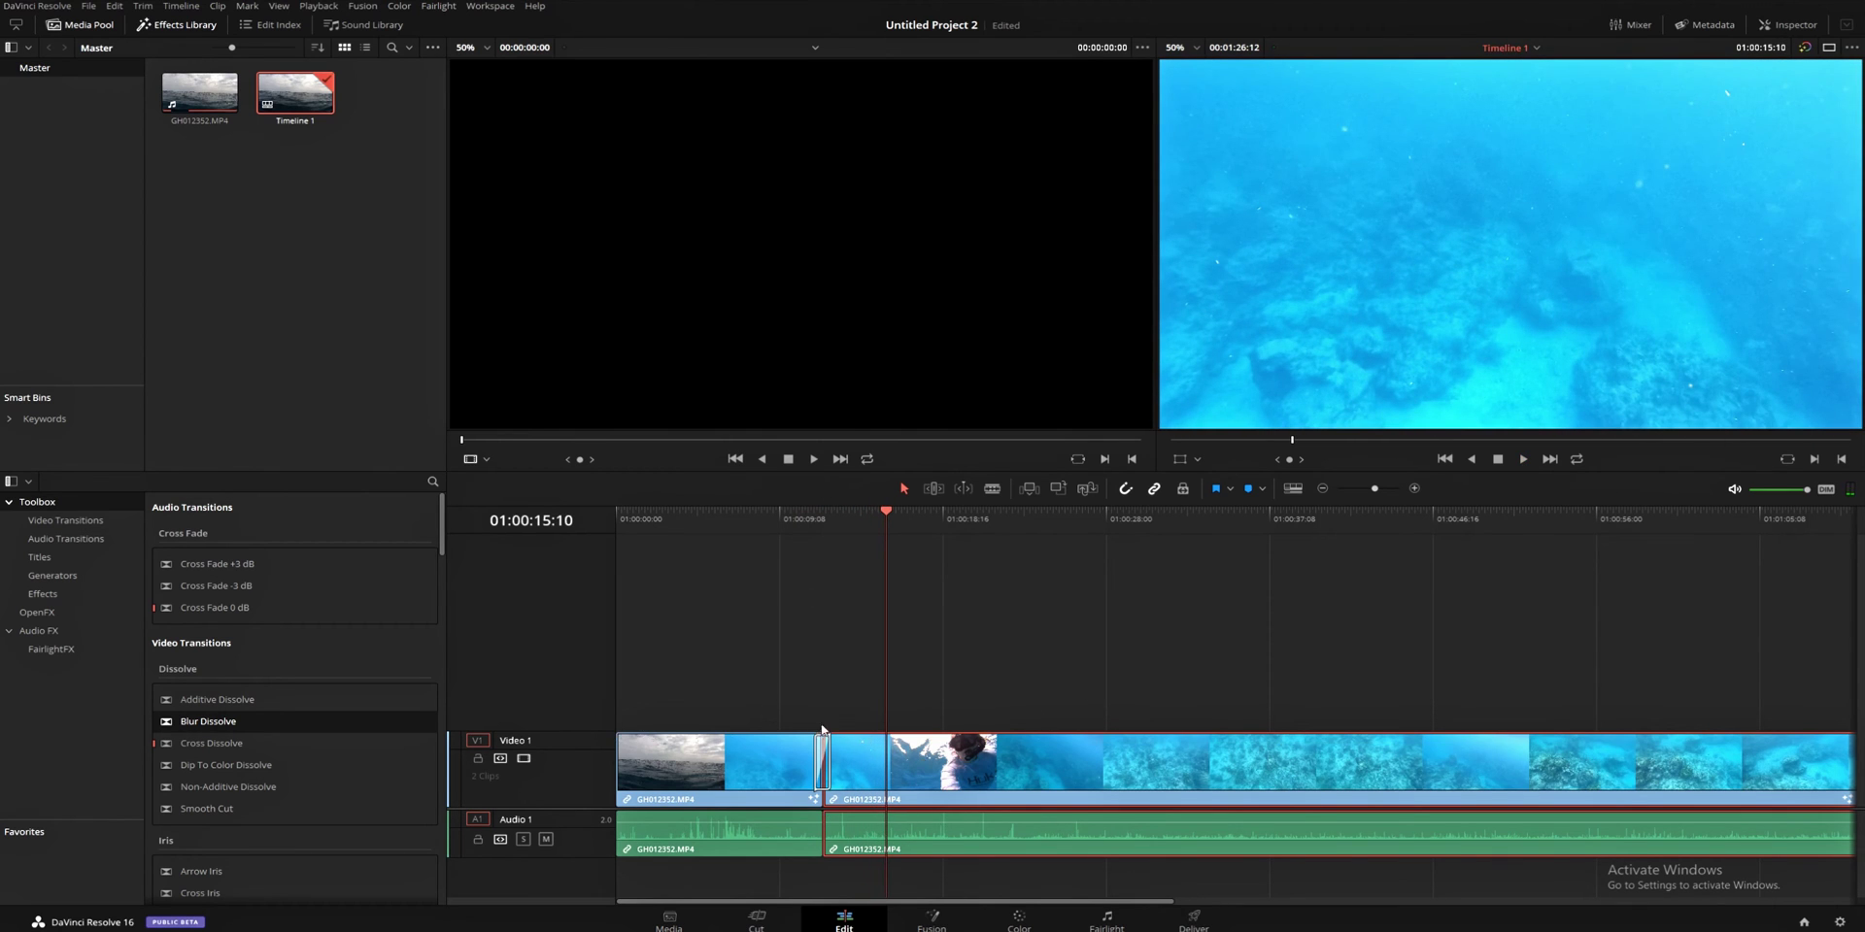
scroll(1069, 661, right, 3)
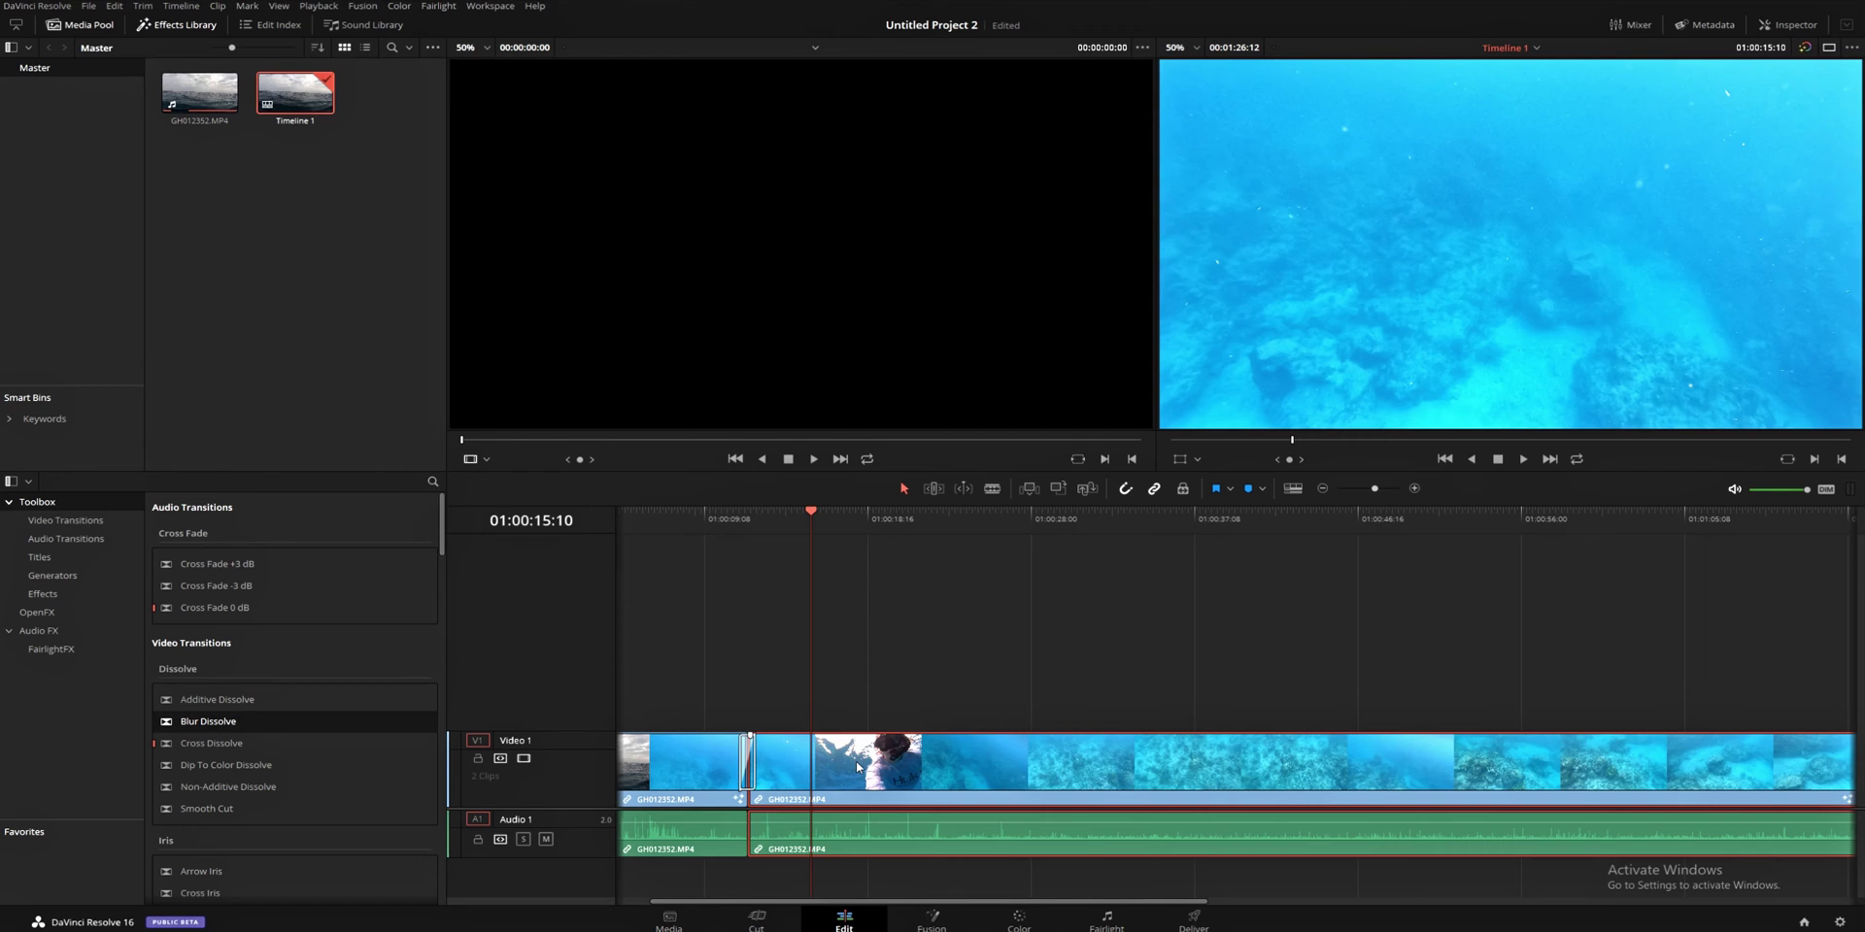
click(1016, 923)
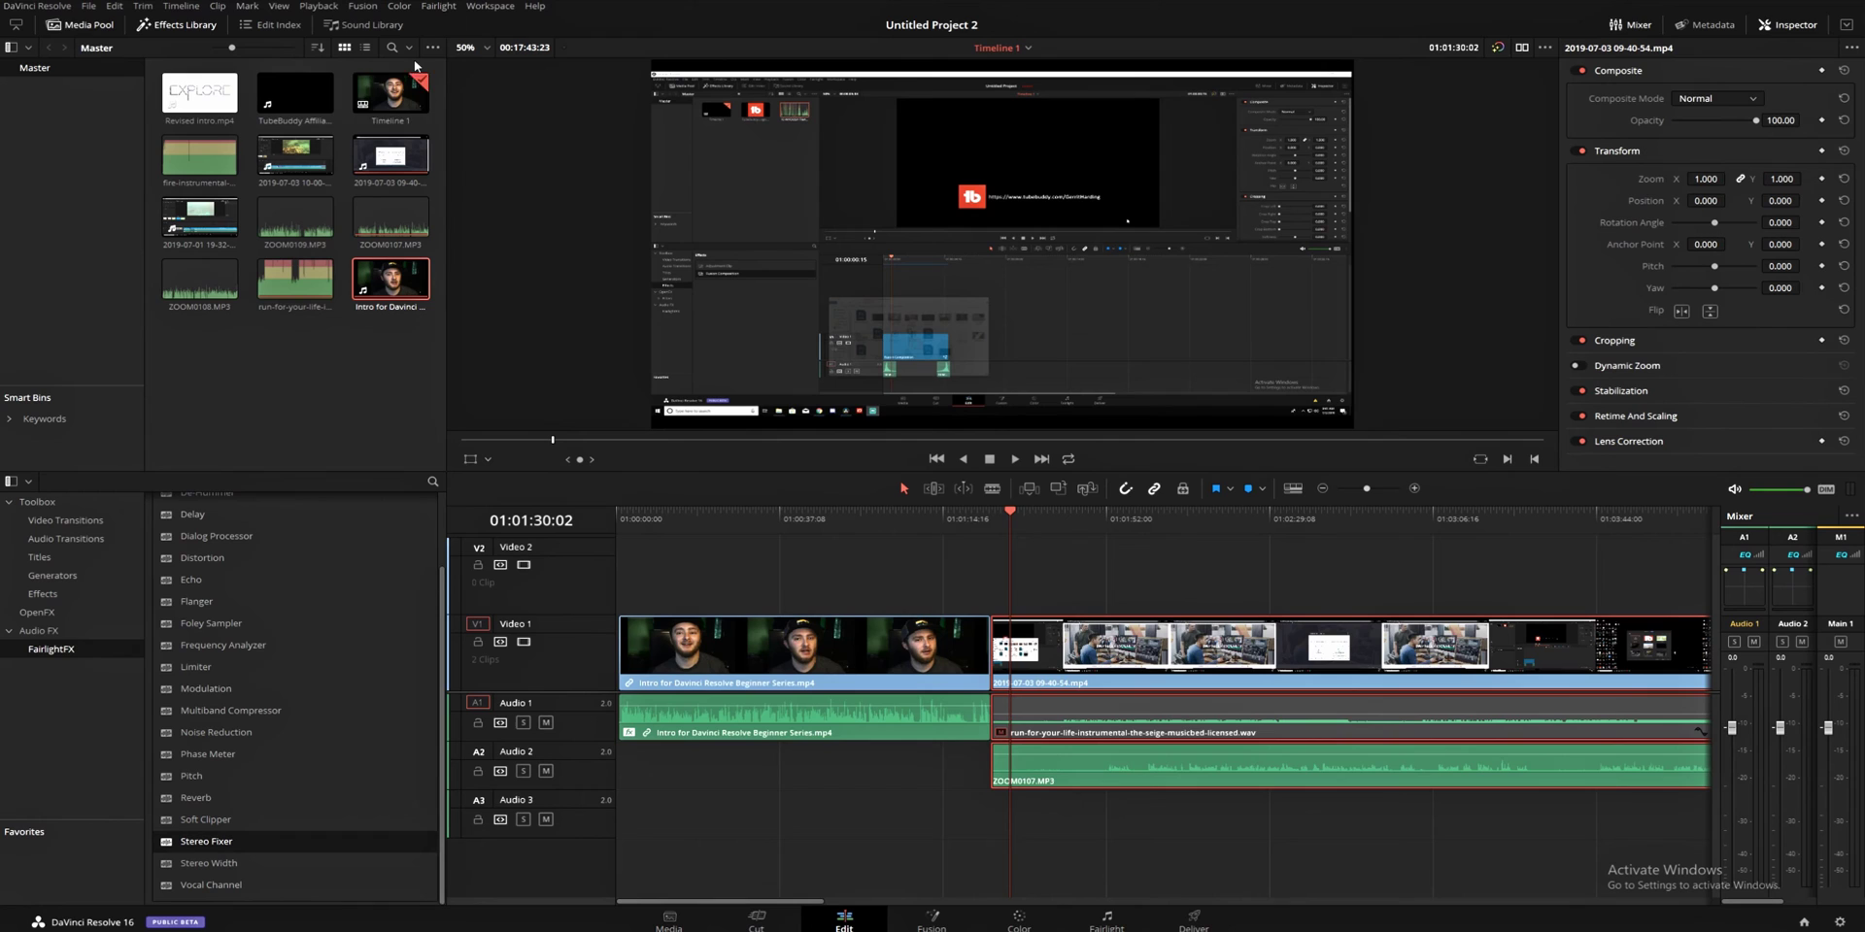
- Keep Live Save and 10-minute project backups enabled under User > Project Save and Load, then save
click(54, 7)
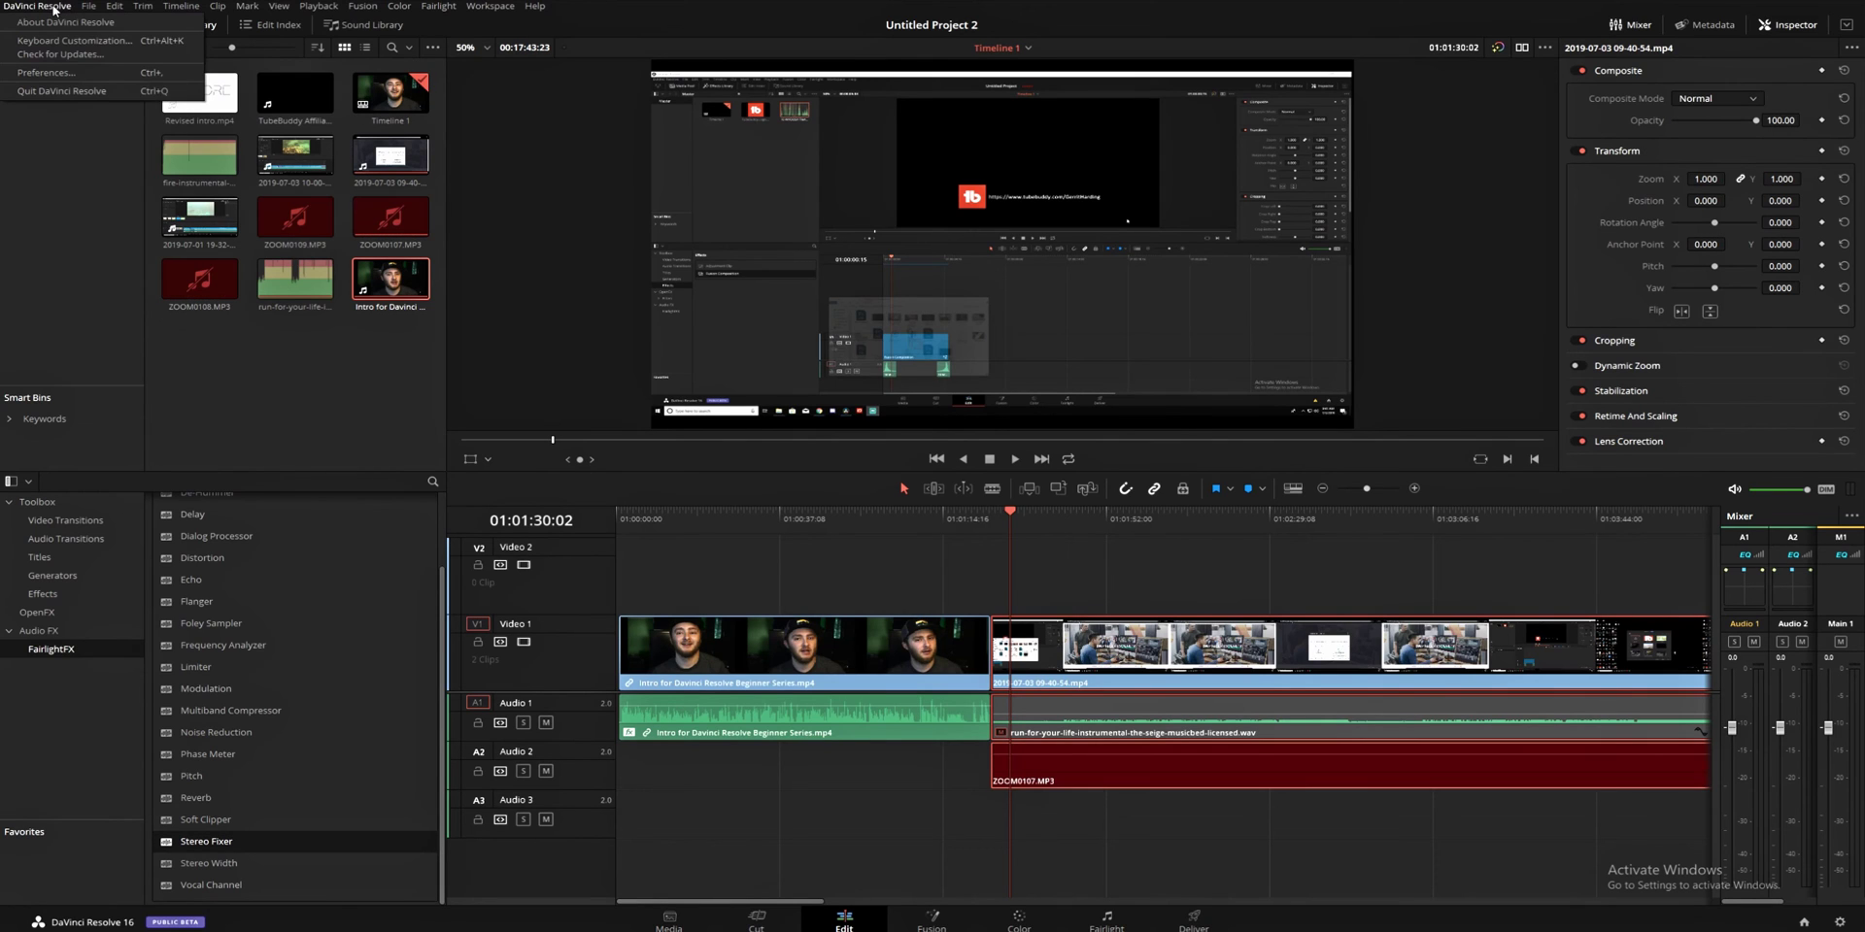
click(47, 72)
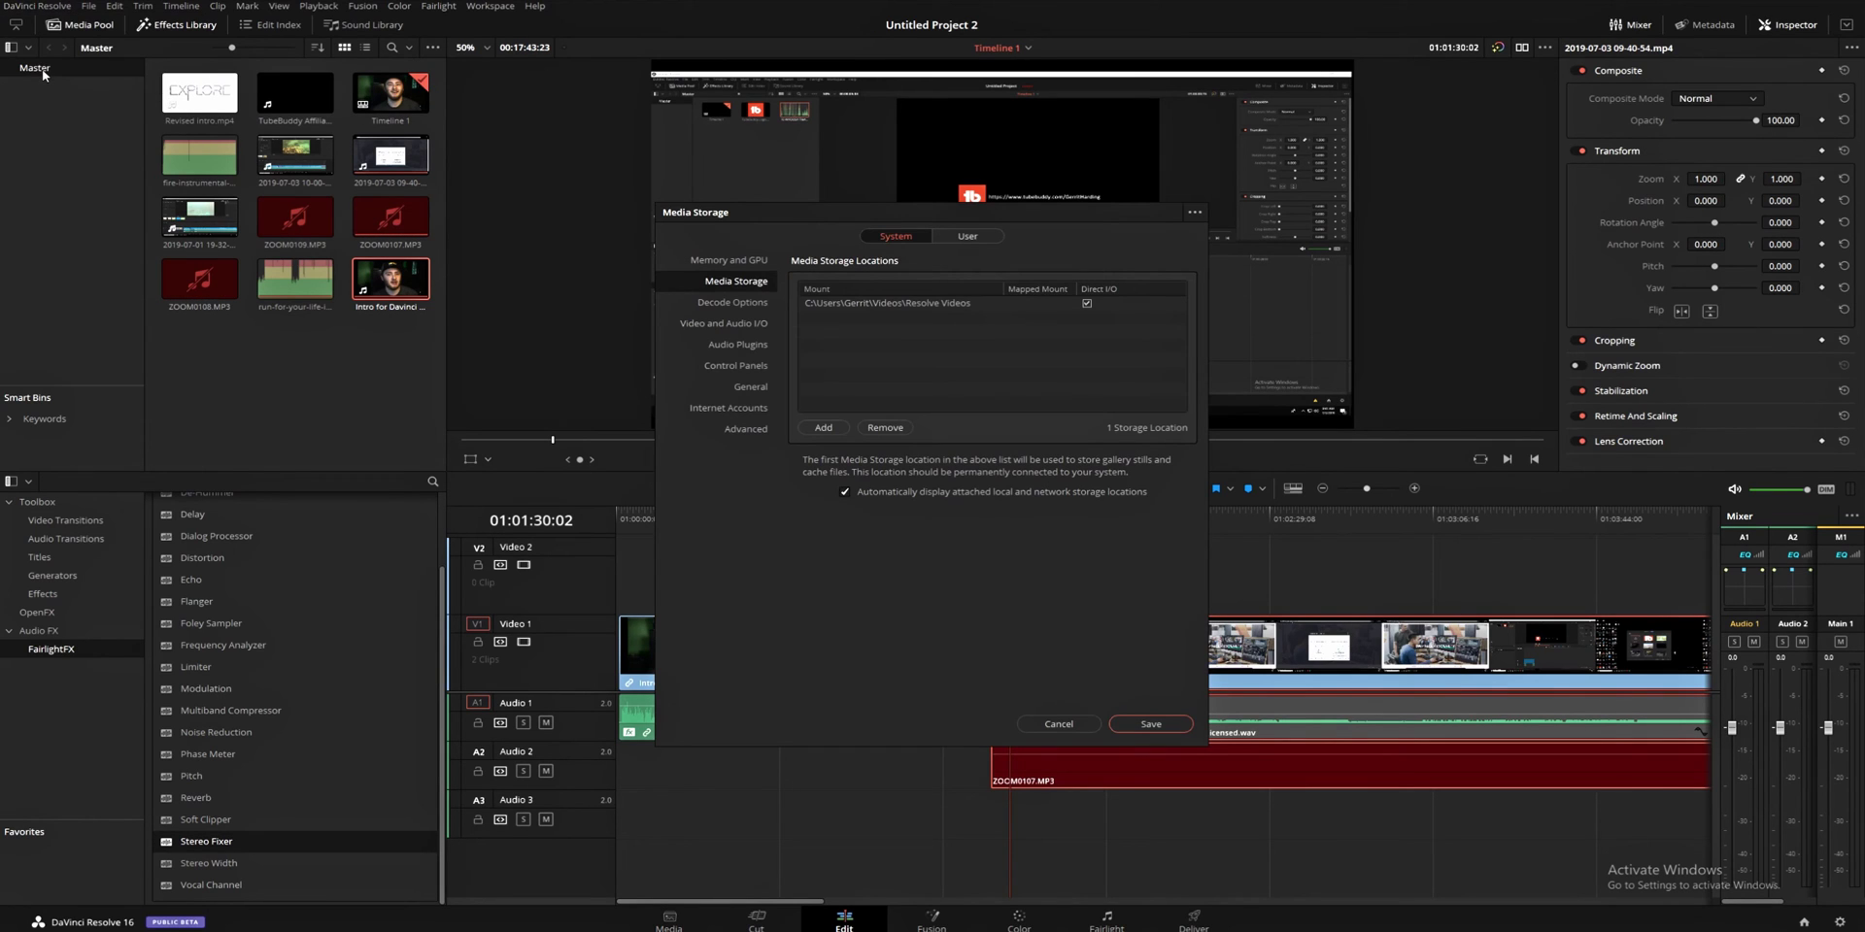
click(968, 236)
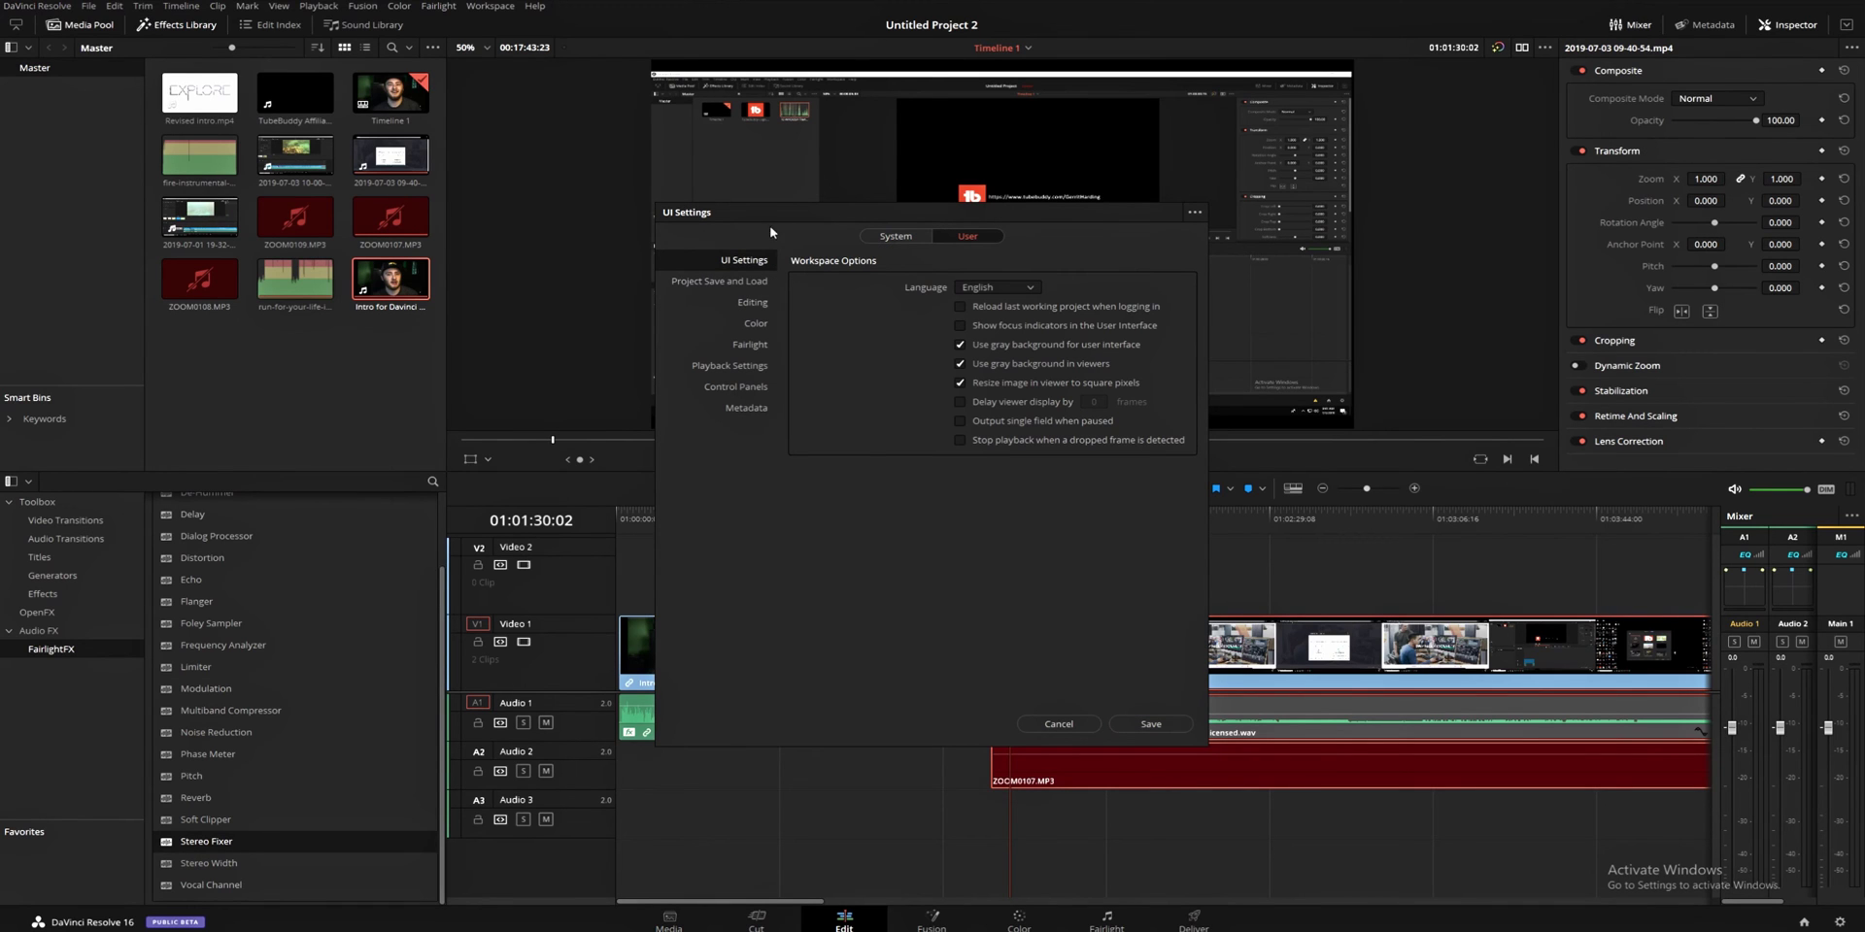
click(710, 281)
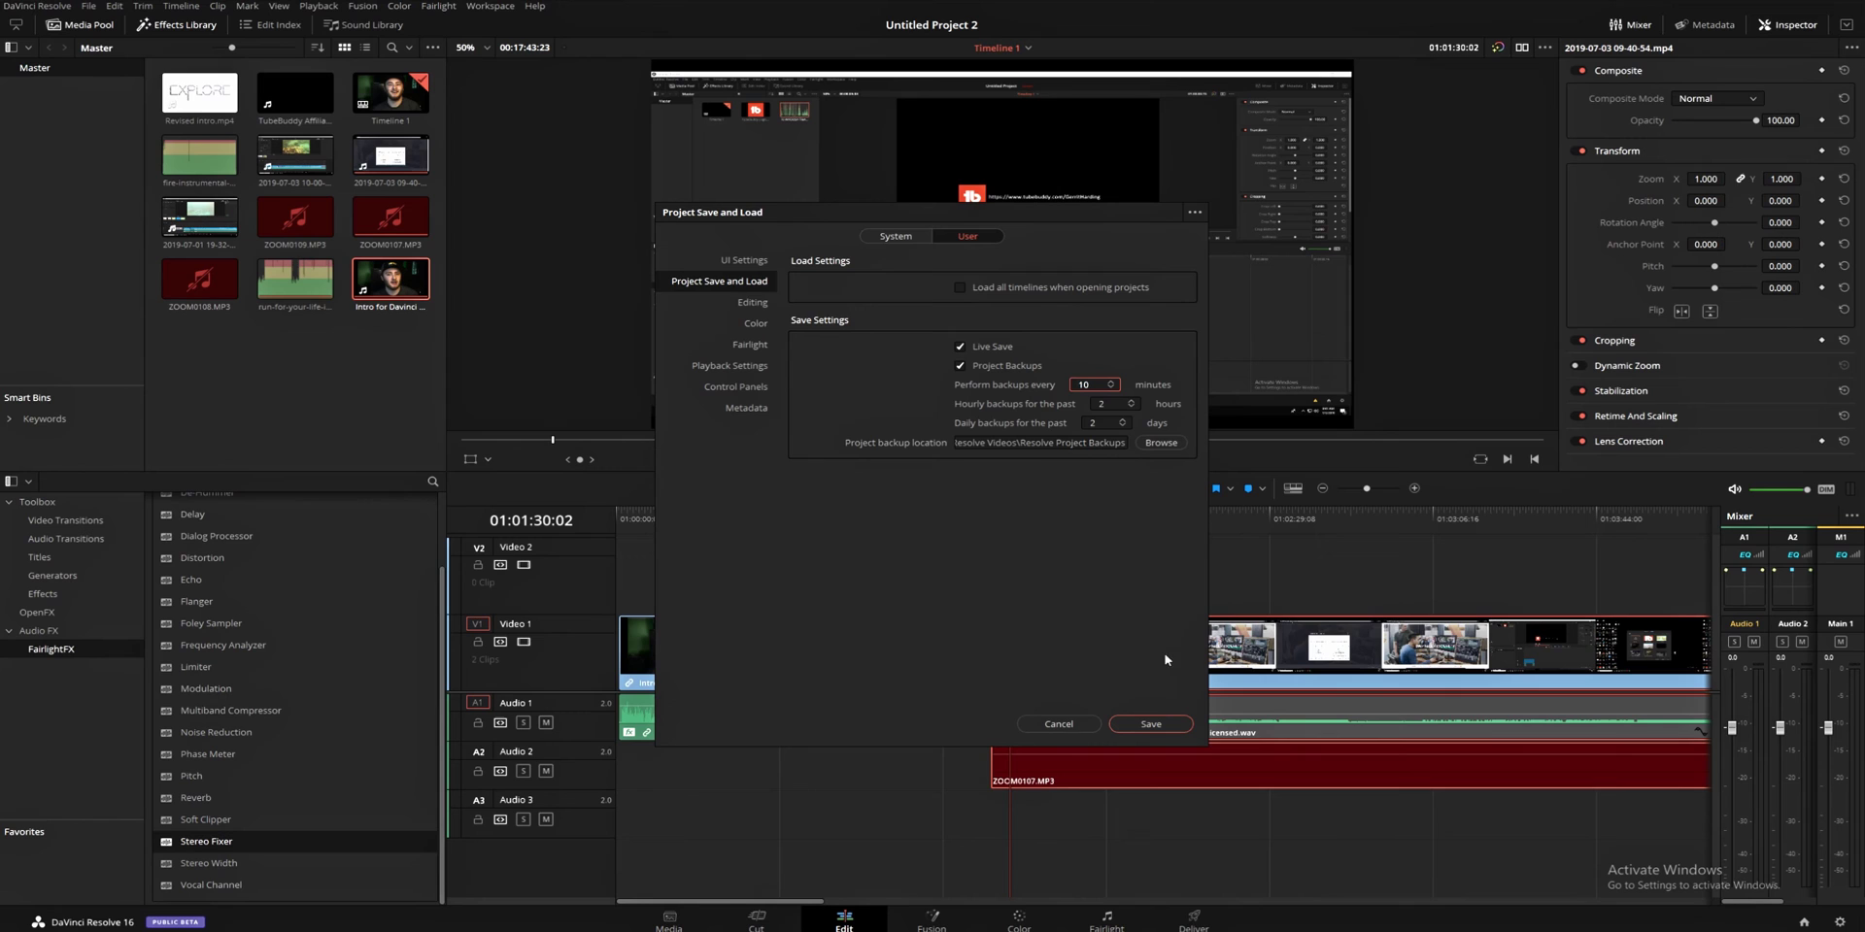
click(1148, 724)
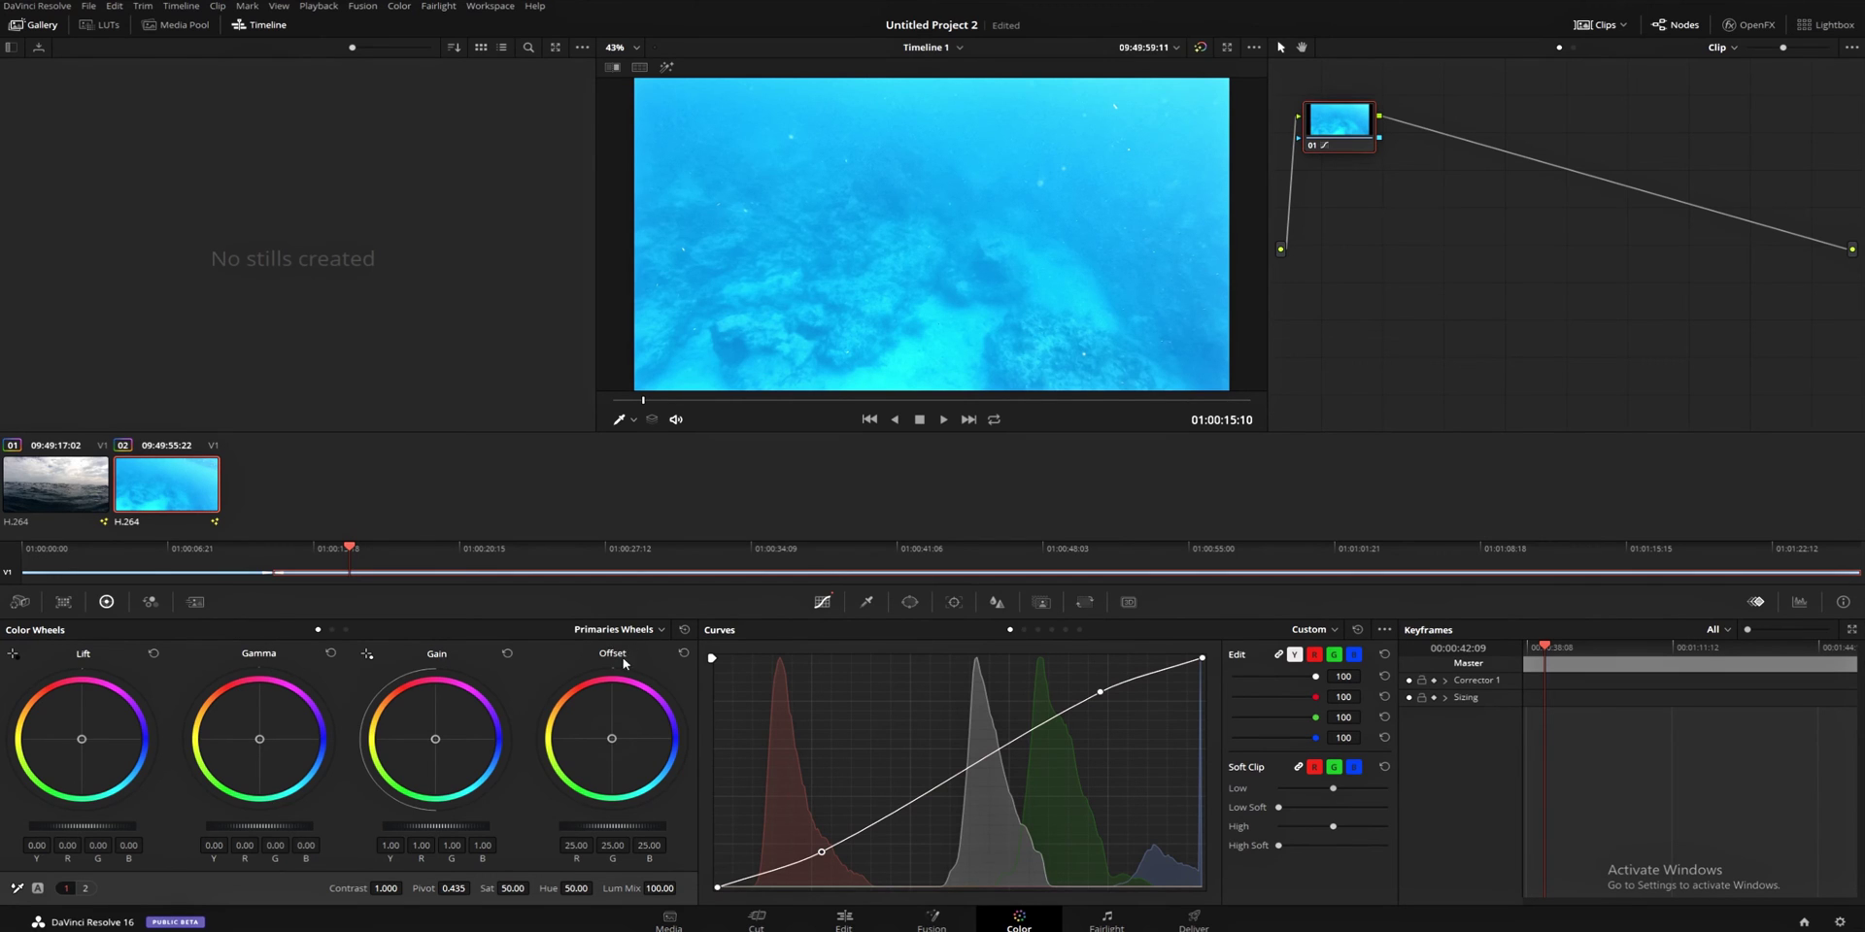
mouse_move(436, 741)
mouse_down()
mouse_move(449, 752)
mouse_move(431, 736)
mouse_up()
double_click(431, 735)
drag(259, 739, 242, 744)
double_click(240, 743)
mouse_move(84, 744)
mouse_down()
mouse_move(97, 712)
mouse_move(64, 751)
mouse_move(61, 708)
mouse_move(91, 744)
mouse_up()
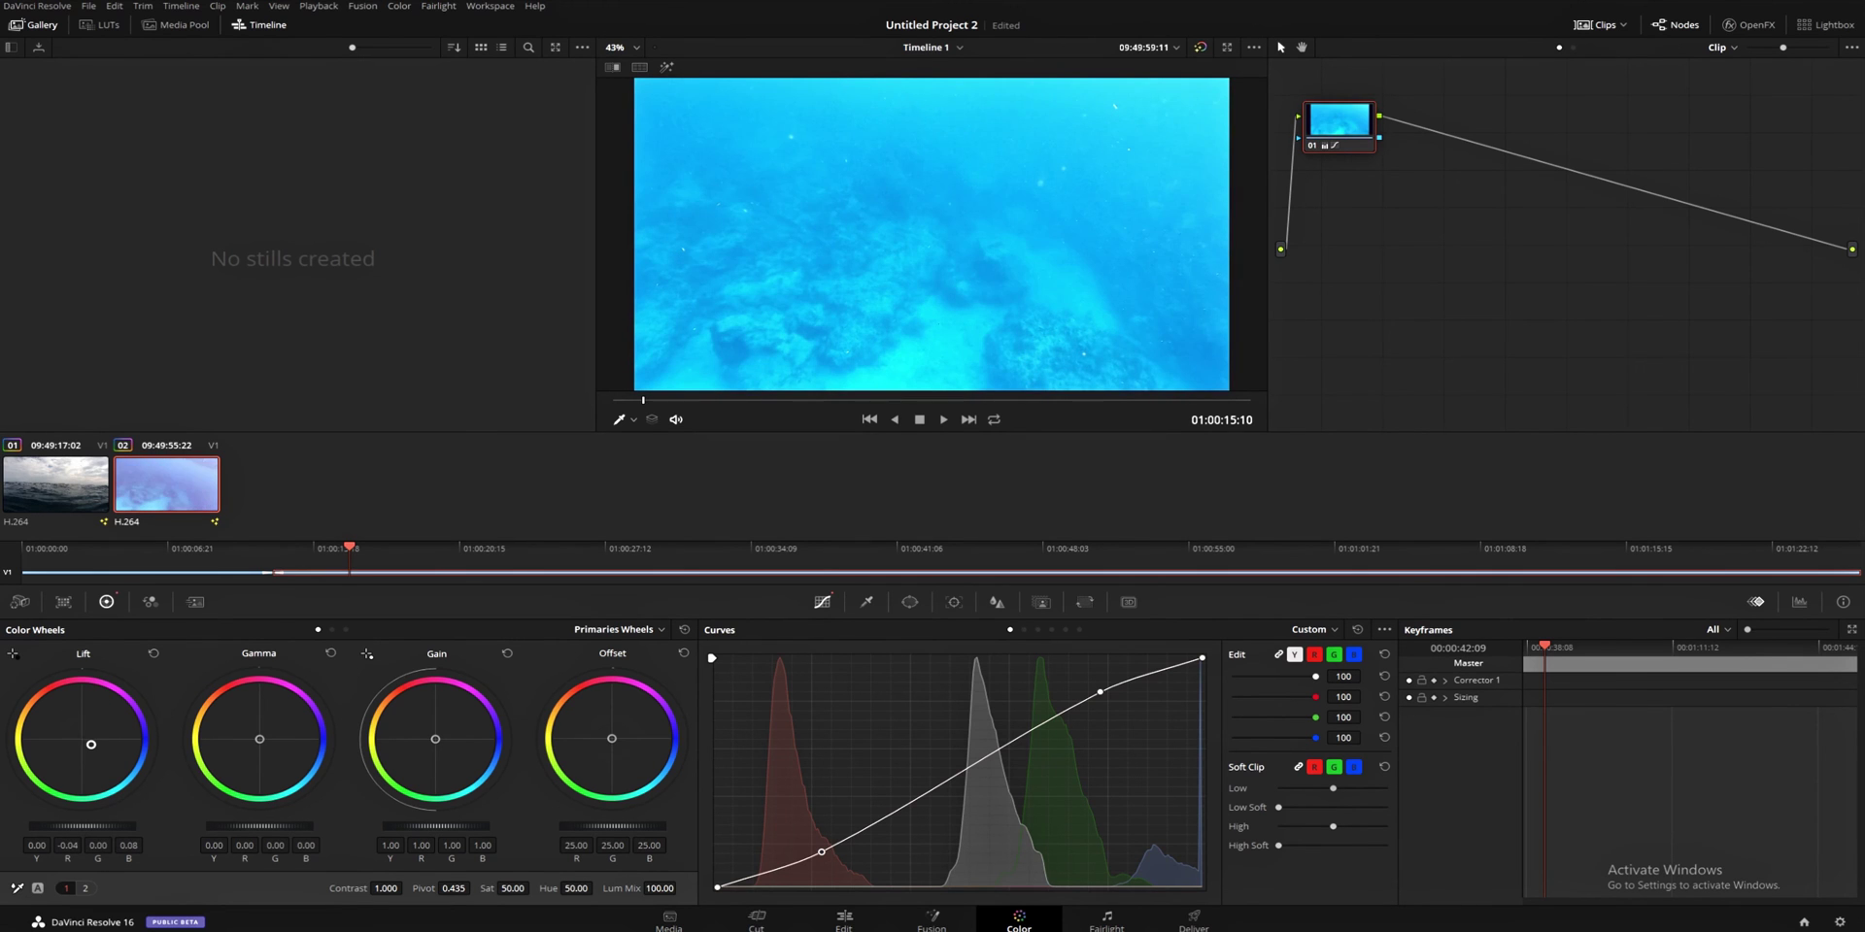
double_click(86, 762)
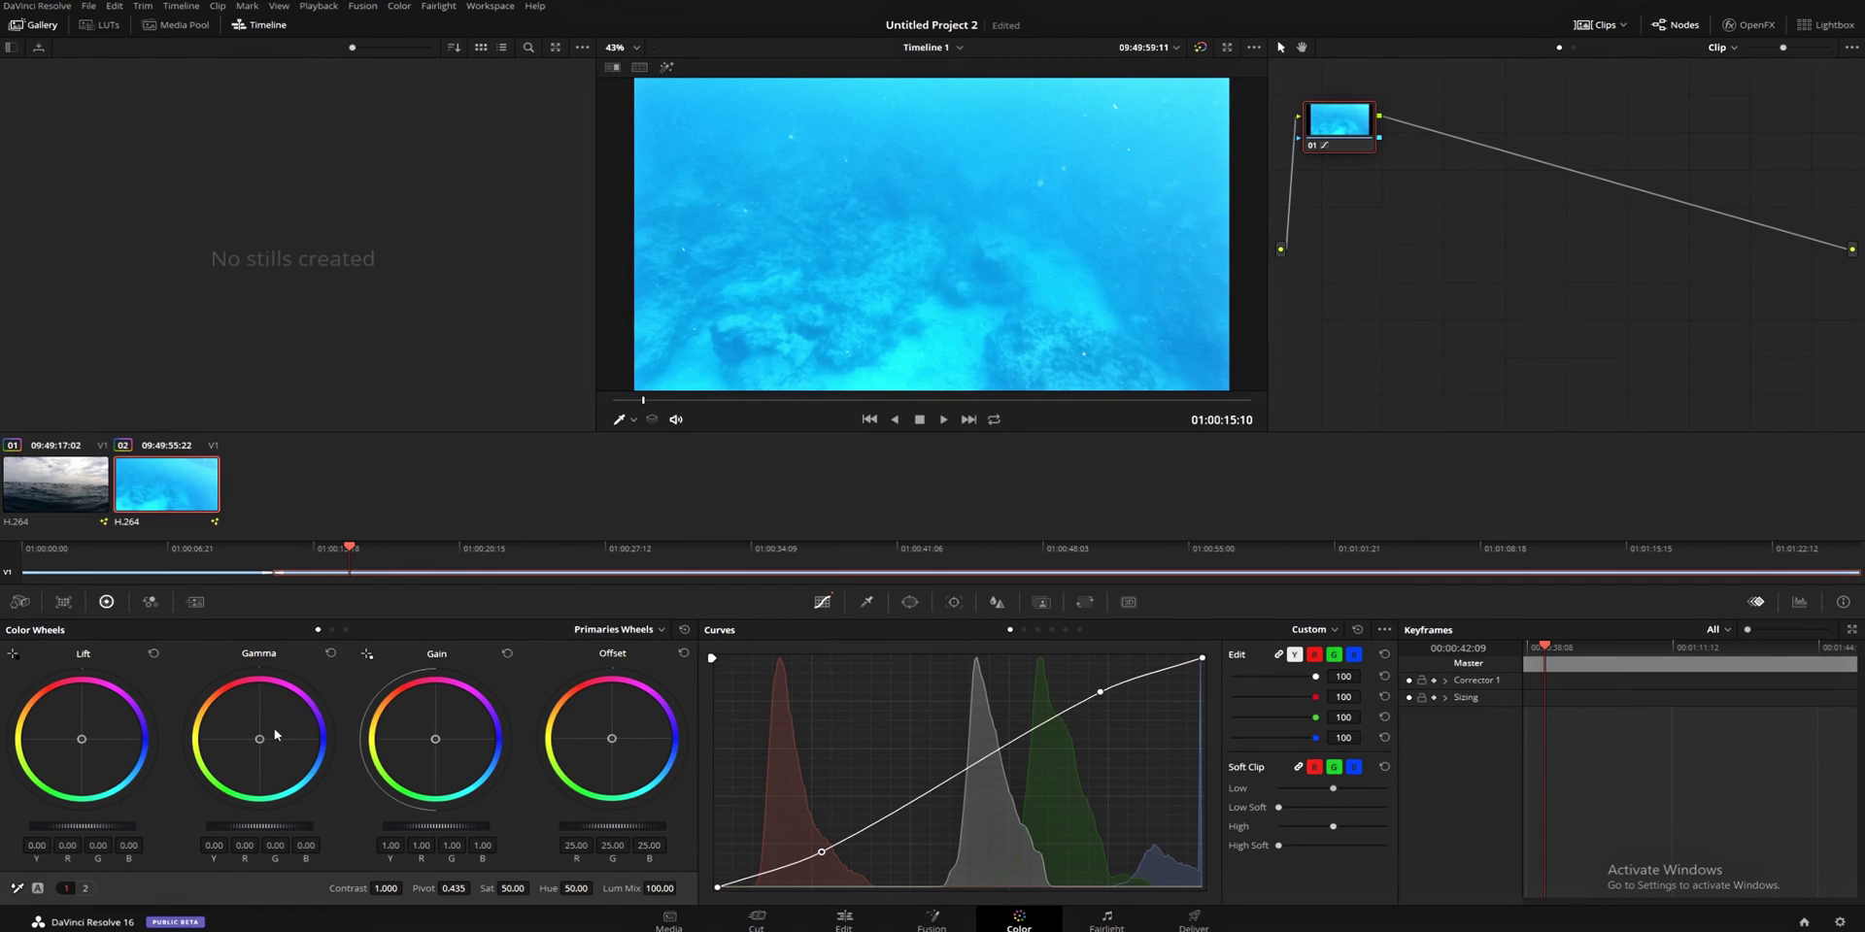
drag(259, 739, 267, 732)
drag(435, 739, 422, 750)
drag(611, 738, 525, 703)
drag(74, 751, 85, 761)
click(684, 630)
- Save the project and shape the Custom curve, lifting its black end and brightening upper midtones
key(ctrl+s)
mouse_move(1203, 659)
mouse_down()
mouse_move(1205, 713)
mouse_move(1207, 638)
mouse_move(1208, 653)
mouse_up()
drag(717, 887, 710, 836)
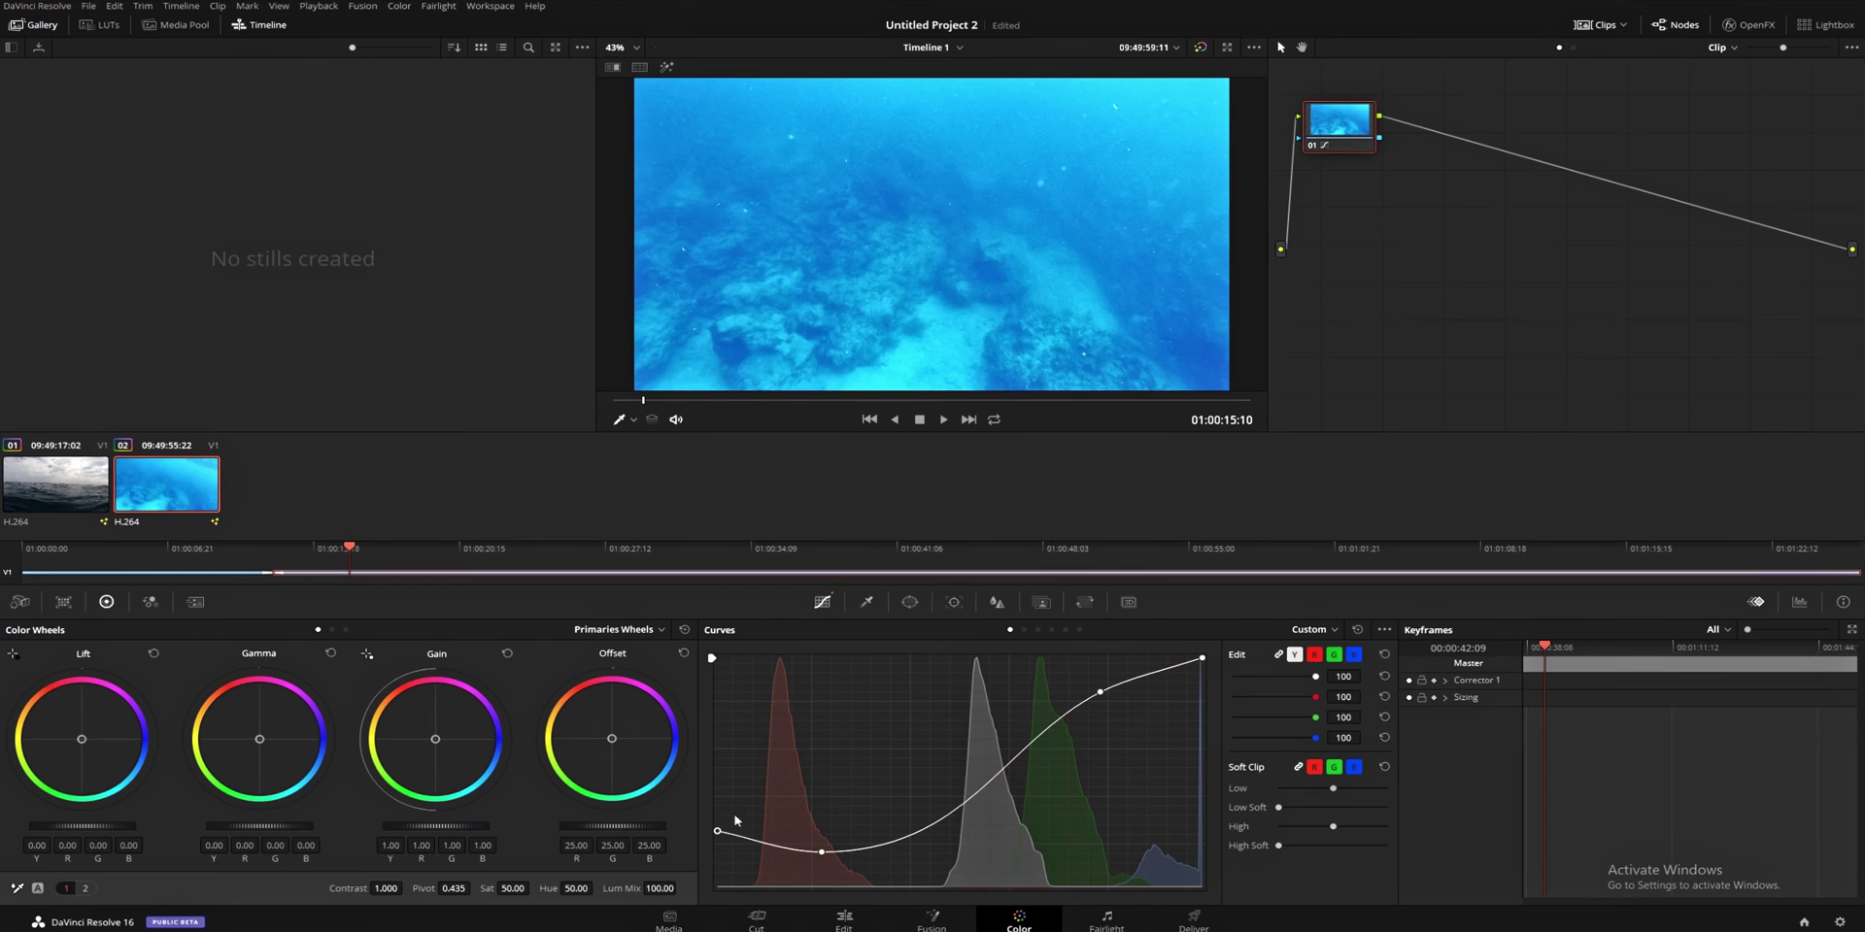
drag(719, 831, 784, 819)
mouse_move(981, 789)
mouse_down()
mouse_move(967, 748)
mouse_move(988, 824)
mouse_move(987, 809)
mouse_up()
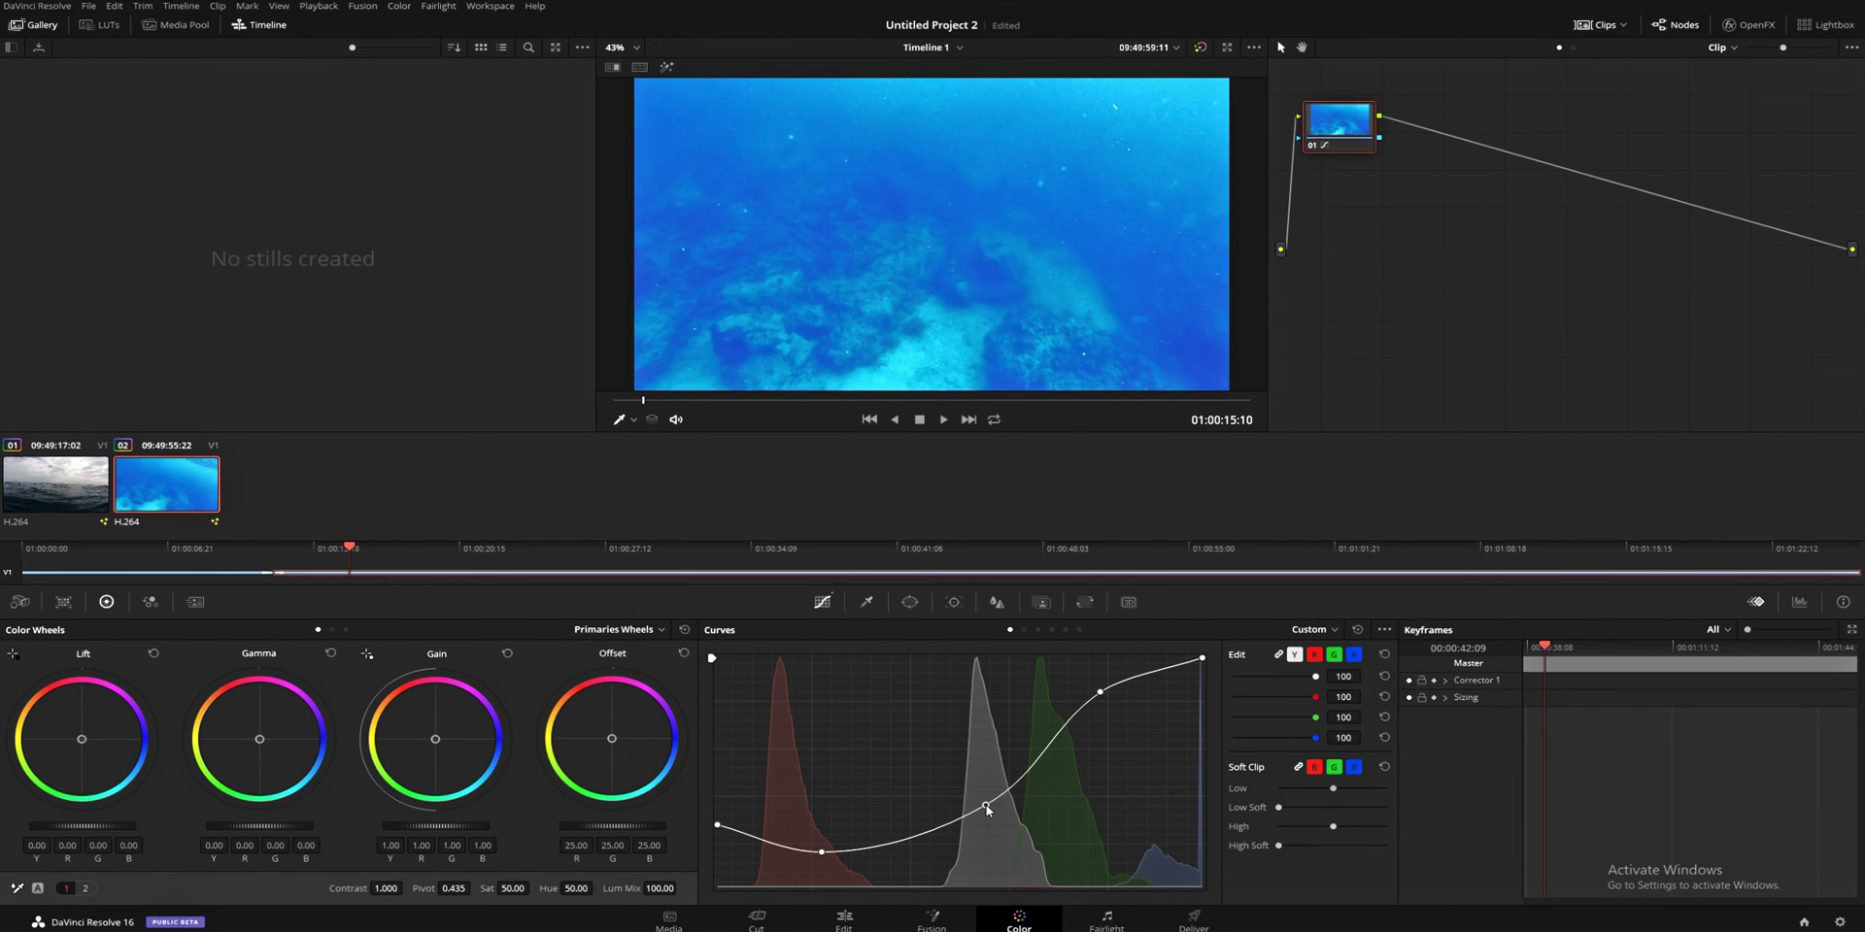
drag(1103, 699, 1107, 688)
drag(822, 852, 825, 844)
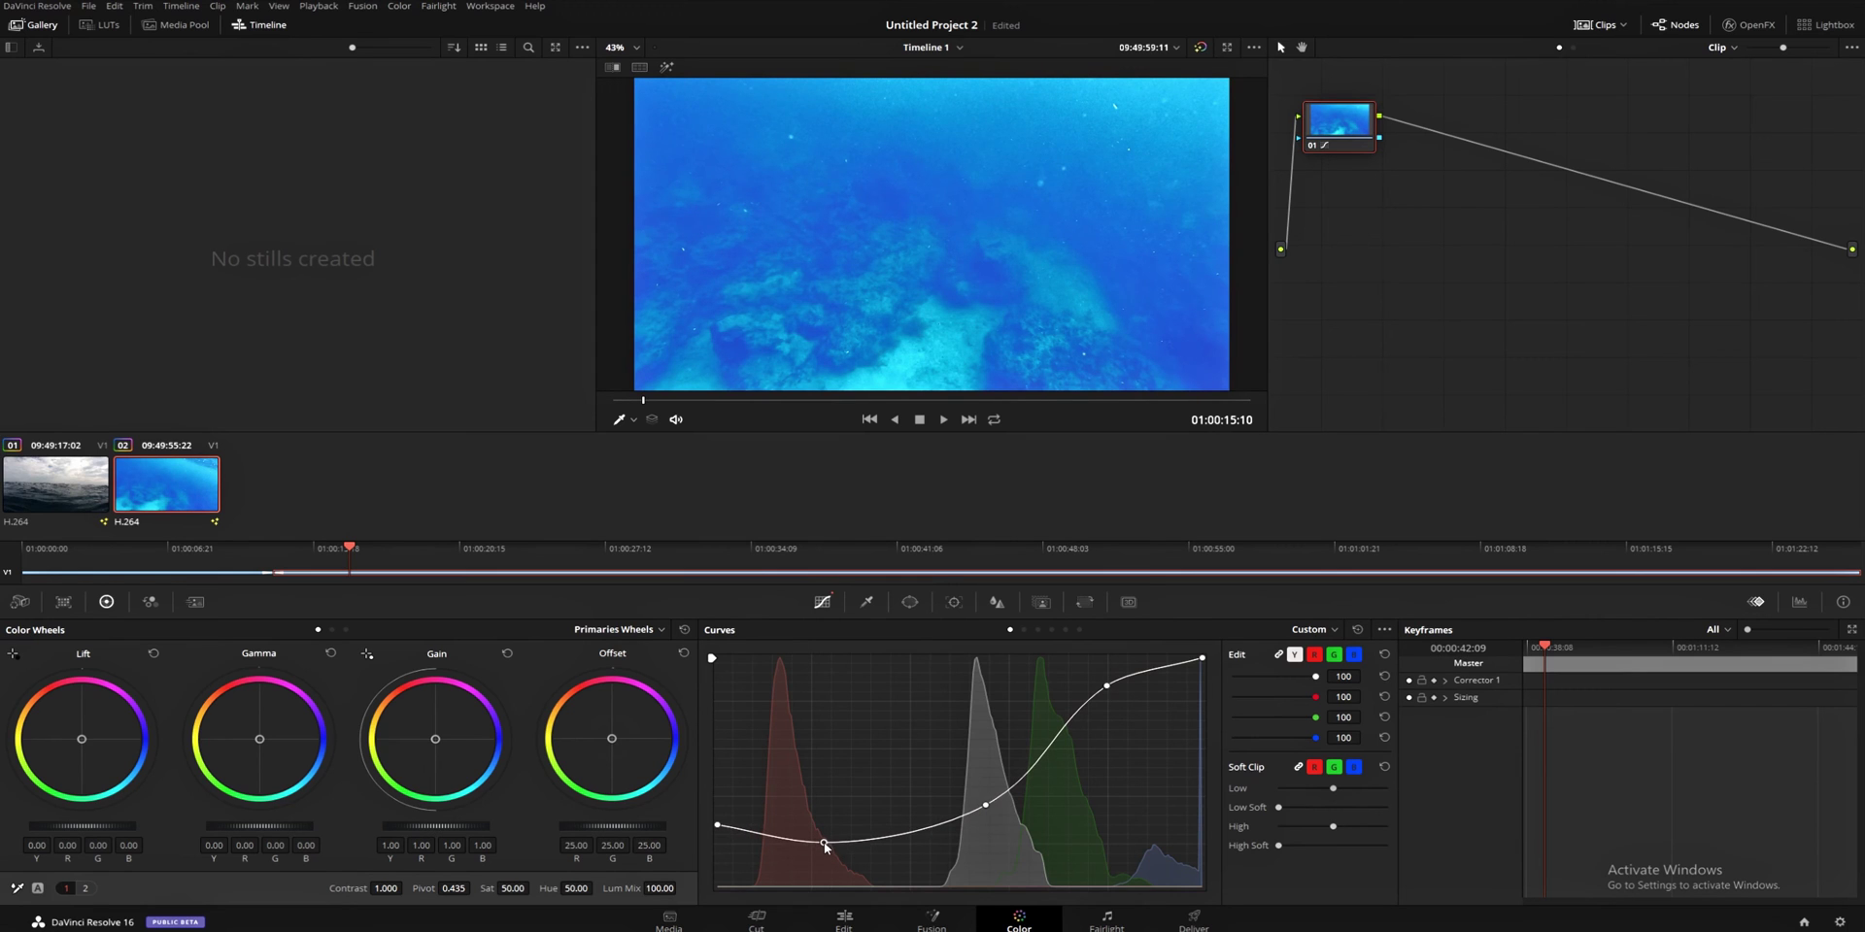
- Reset the curve and rebuild an S-curve with brighter highlights, darker shadows and a lifted black point
click(1358, 629)
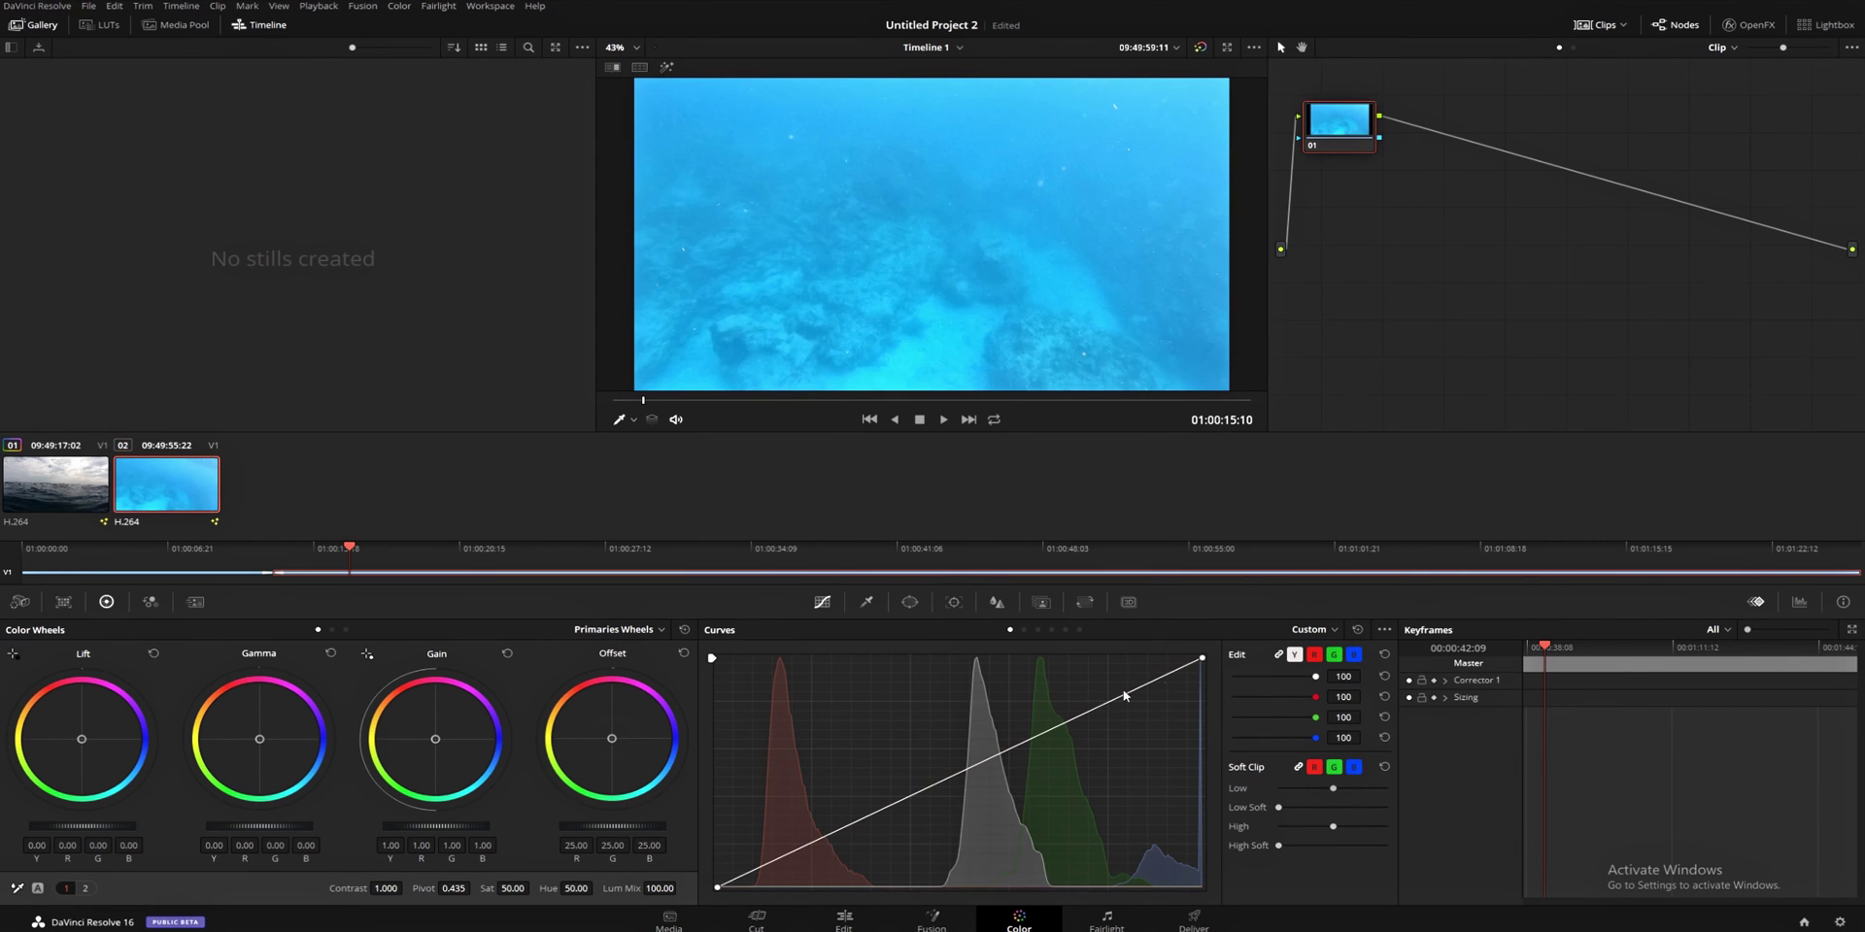
drag(1111, 706, 1104, 684)
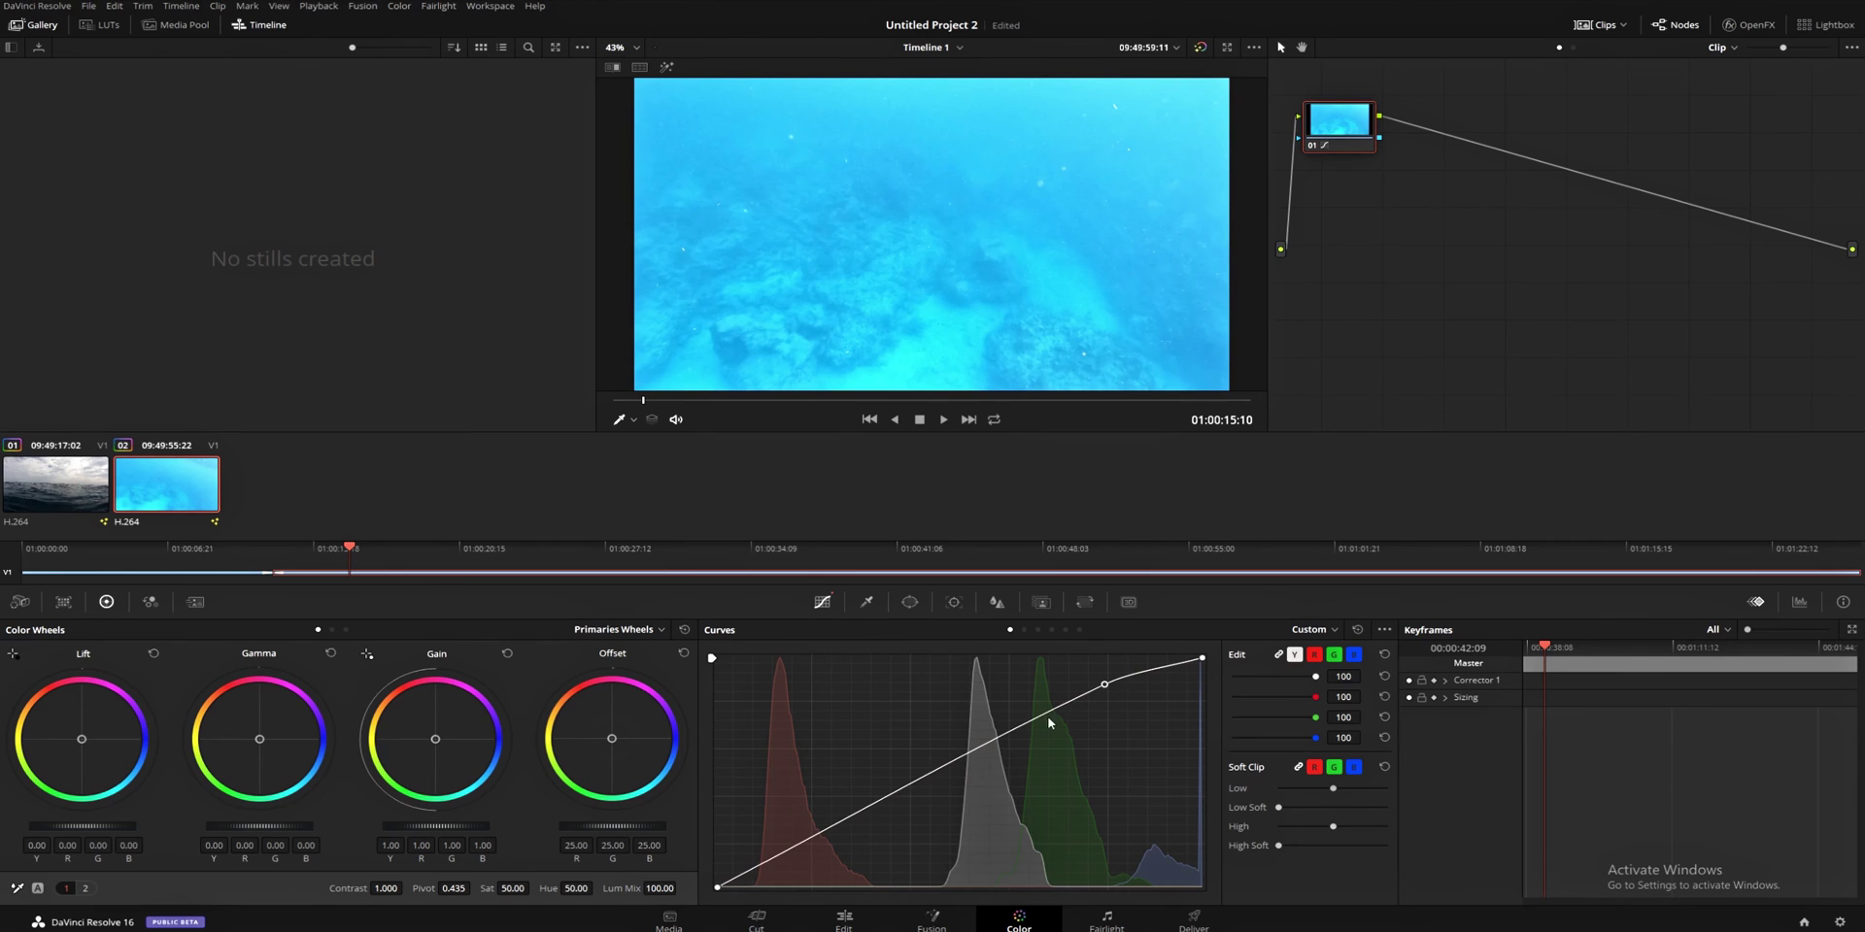
drag(808, 843, 814, 855)
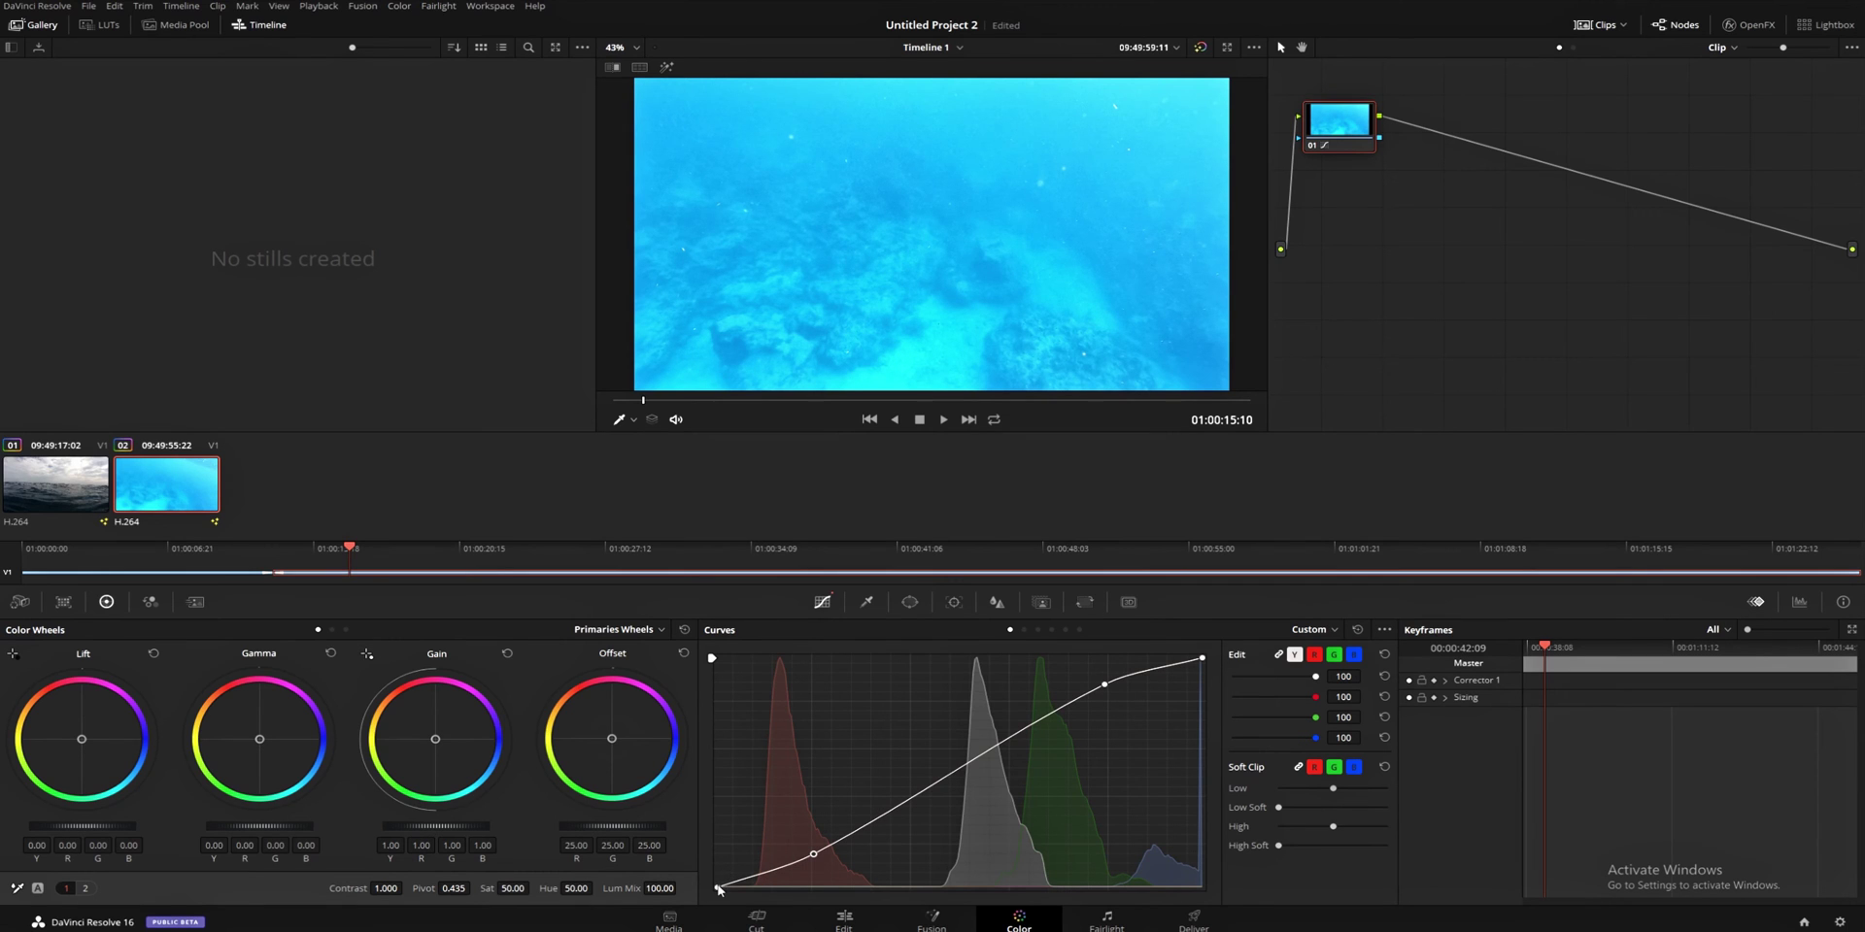
drag(716, 887, 709, 832)
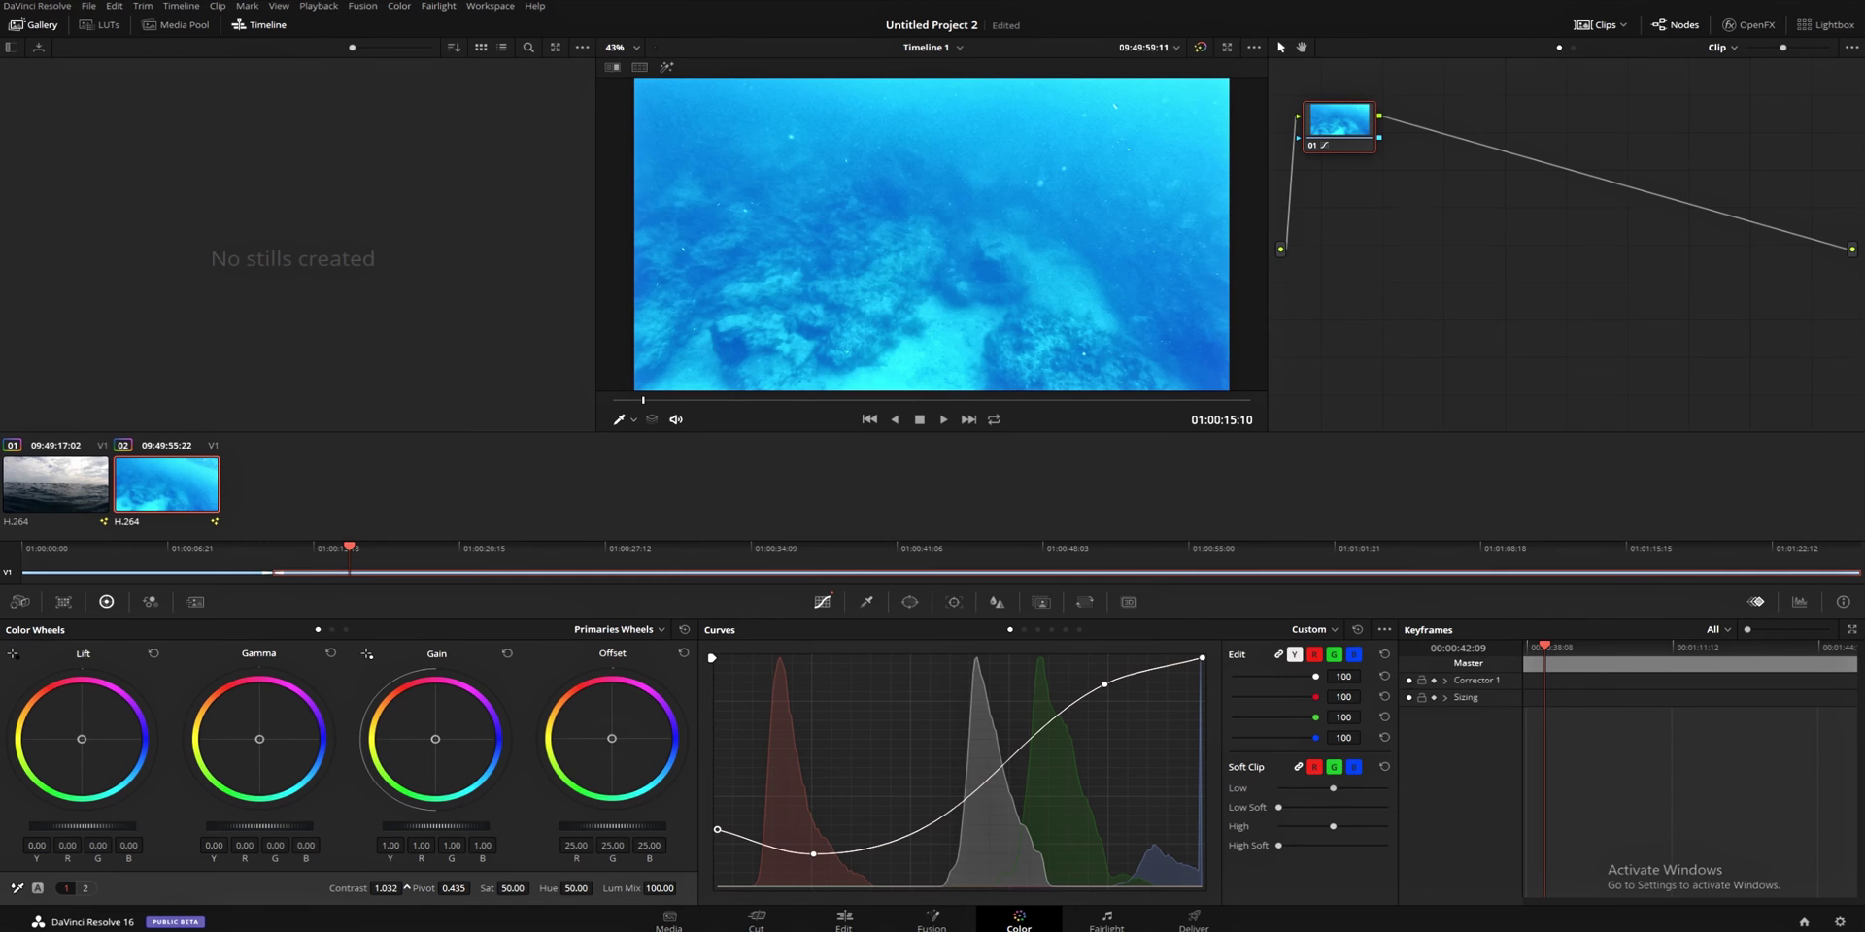
- Lower contrast to 0.658 and saturation to 46.20, trying different hue values
drag(385, 887, 355, 888)
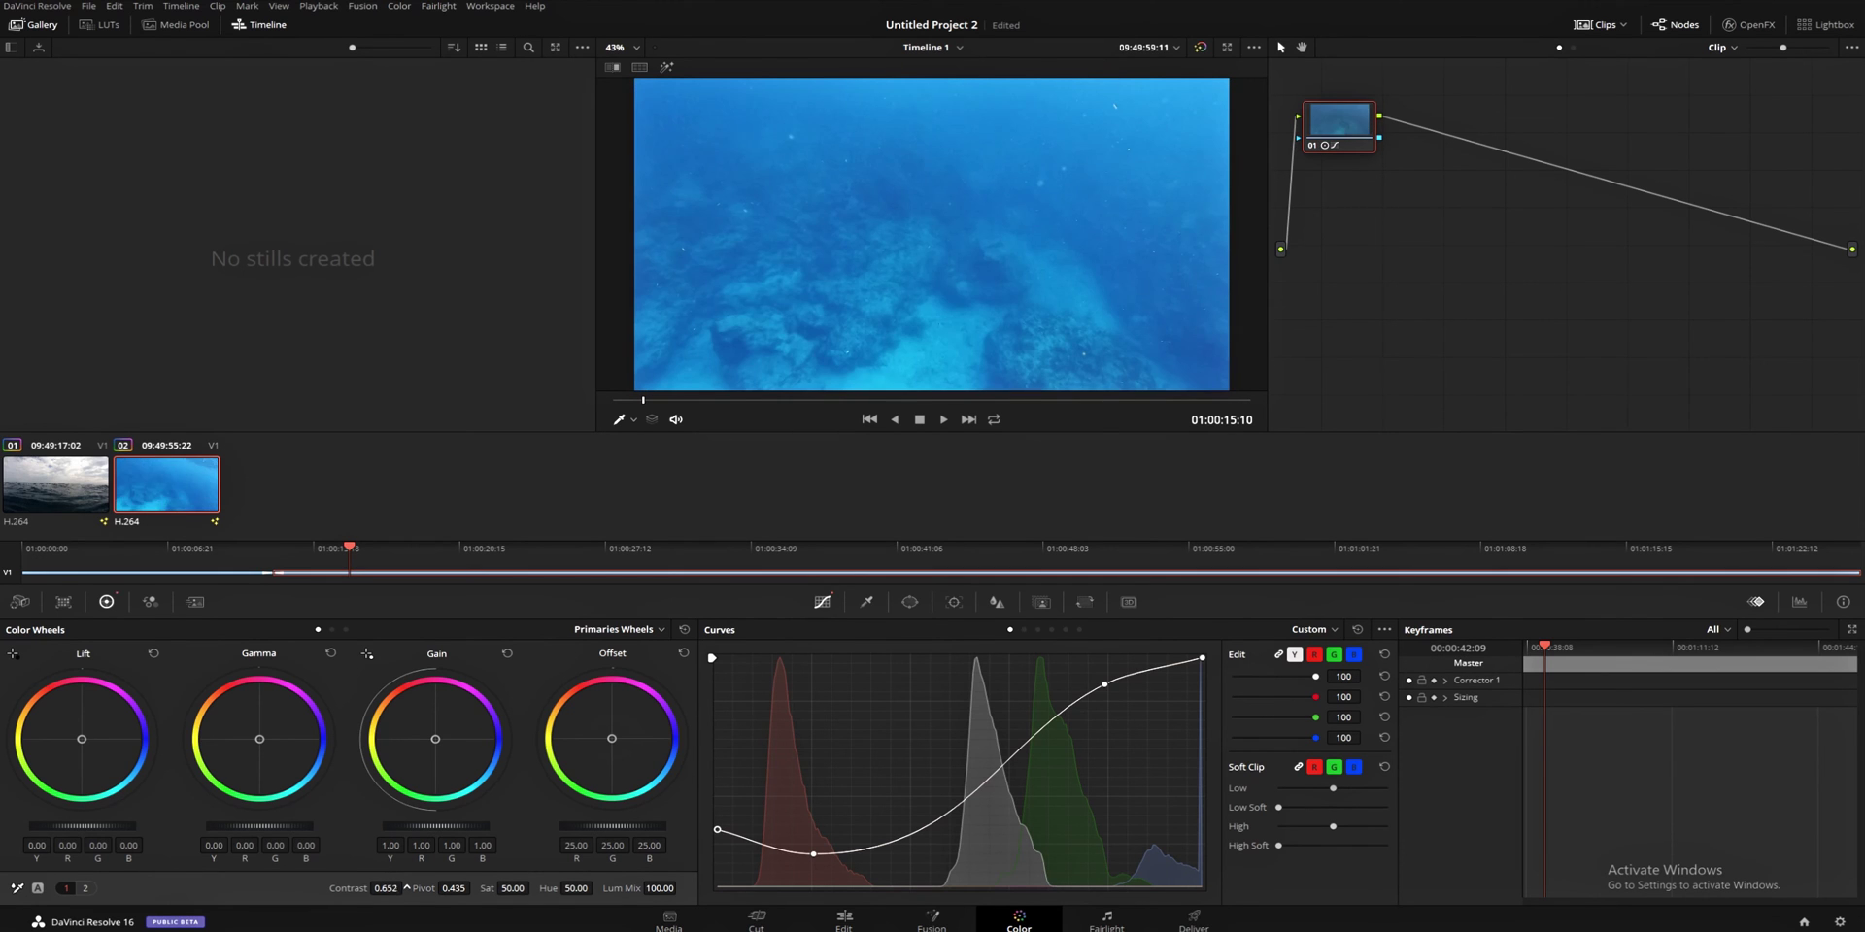
drag(512, 888, 533, 888)
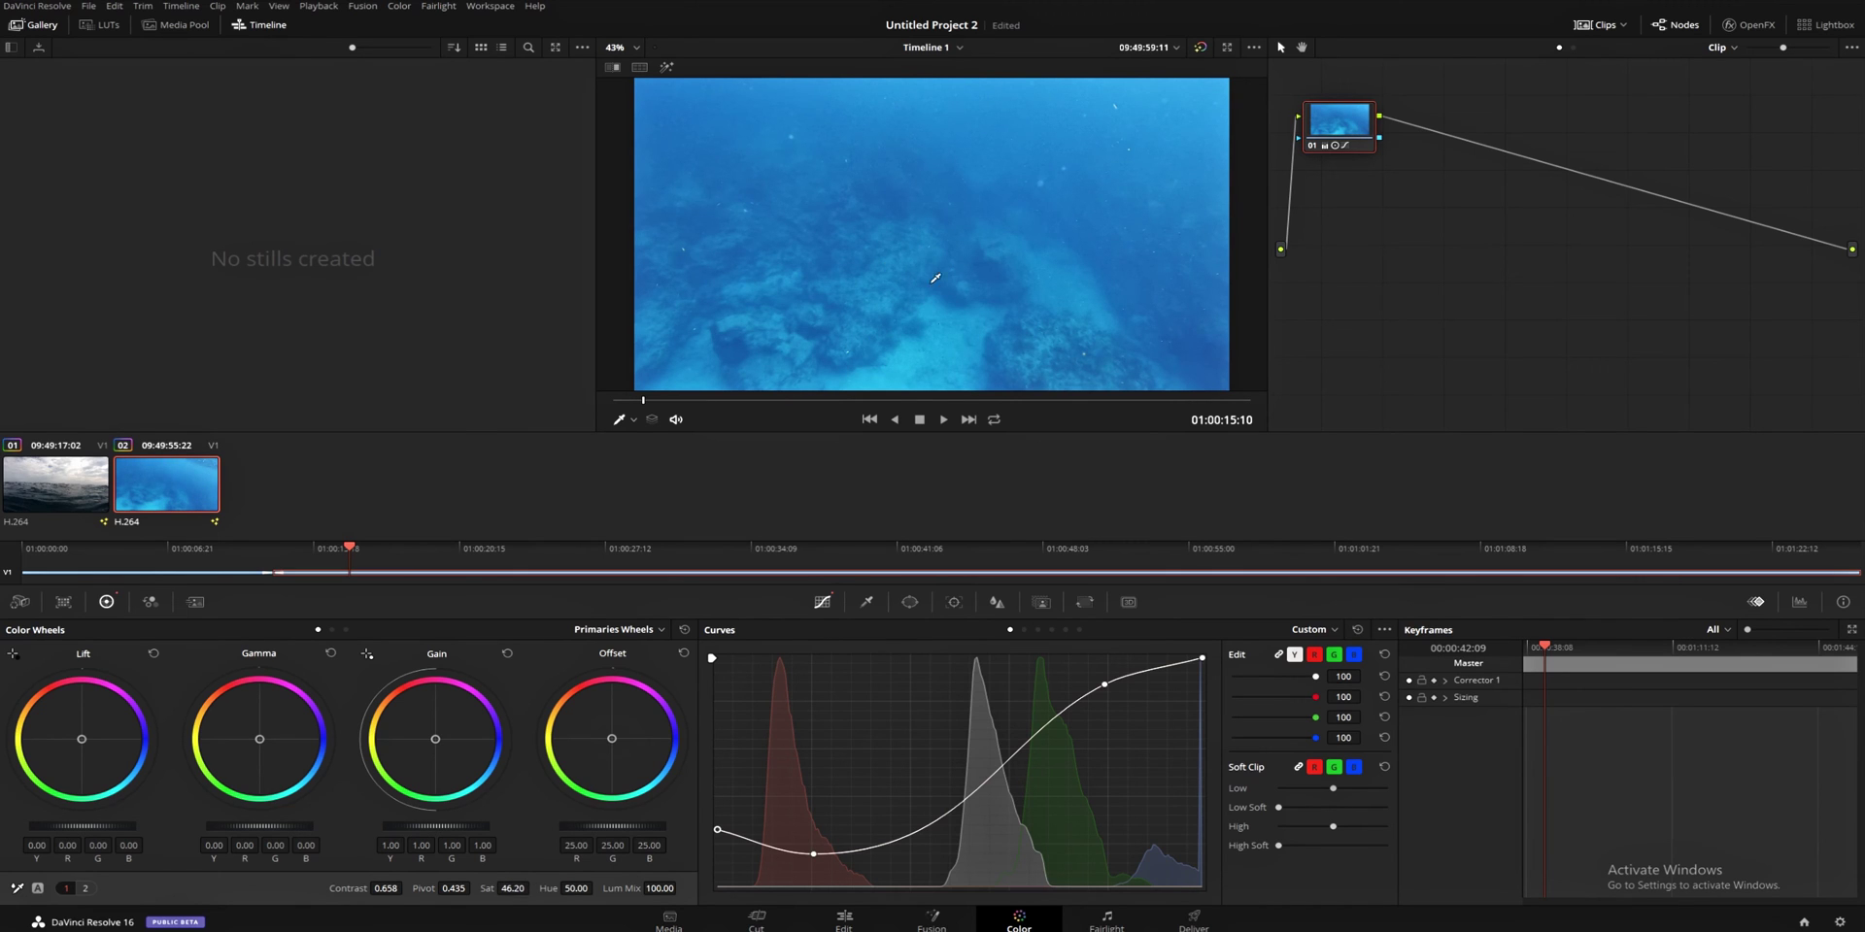
mouse_move(576, 888)
mouse_down()
mouse_move(596, 888)
mouse_move(545, 887)
mouse_up()
- Reset the hue, then set Midtone Detail to 100 on page 2, leaving Color Boost at zero
double_click(554, 888)
click(85, 888)
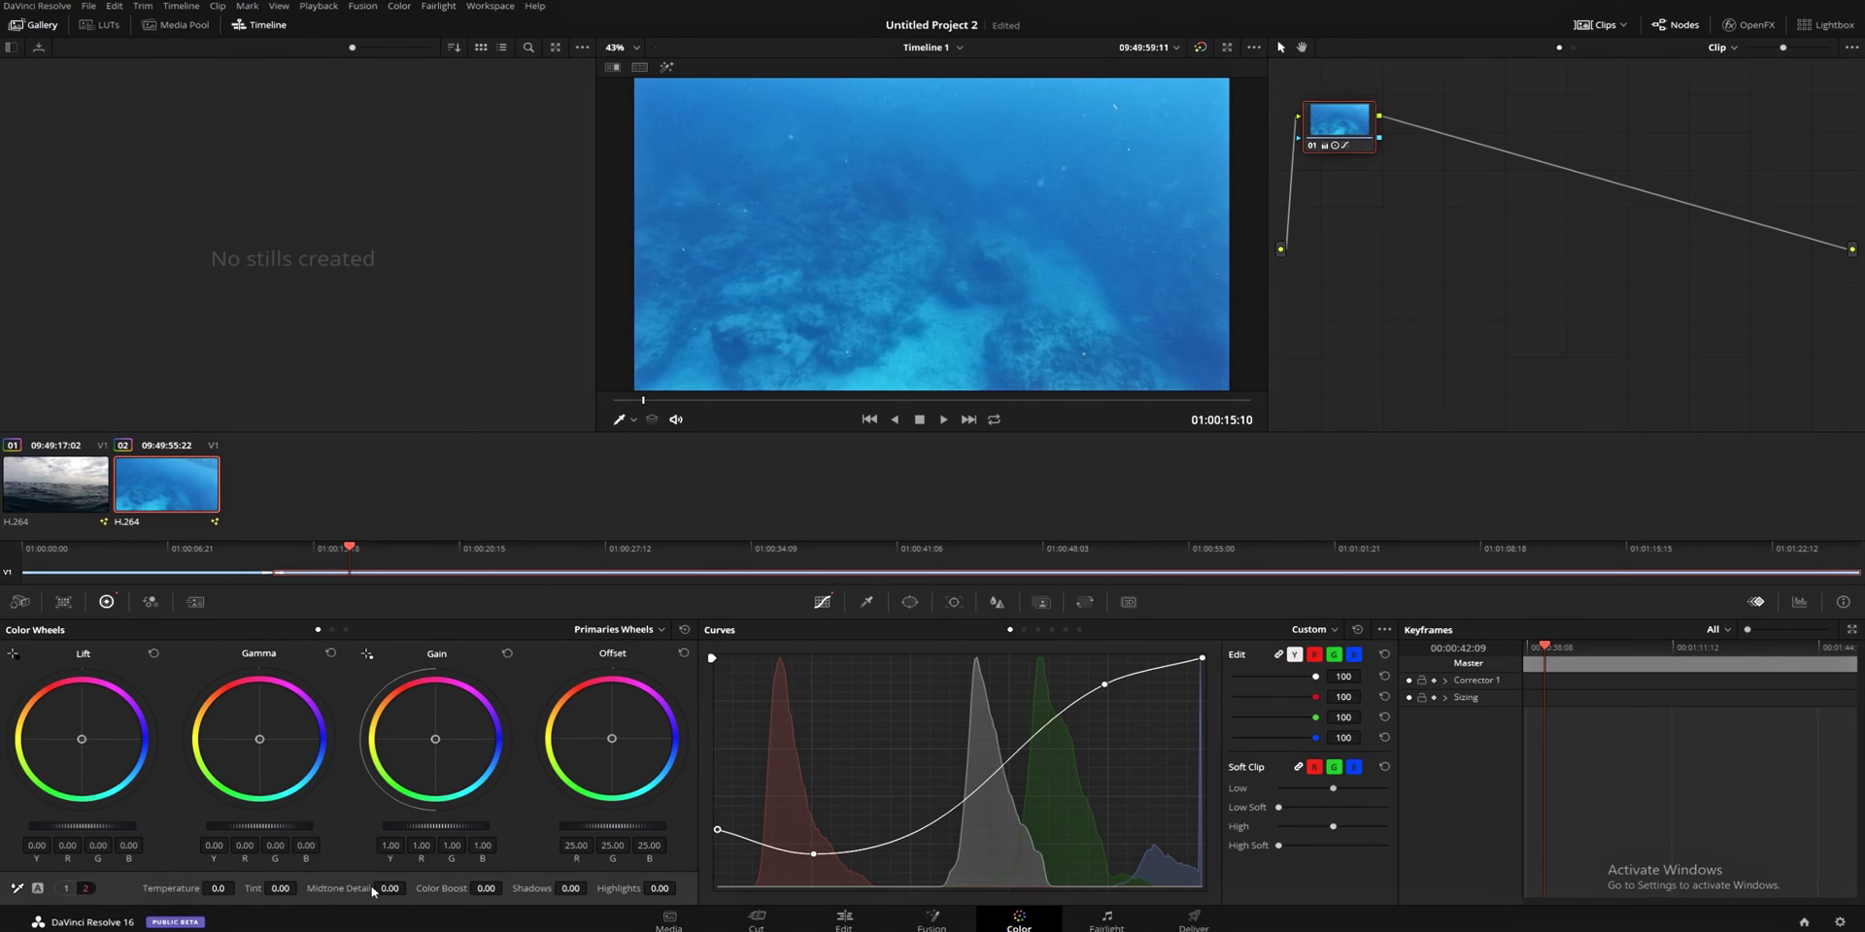
drag(372, 891, 411, 888)
drag(506, 887, 506, 888)
double_click(461, 888)
- Set Shadows to -100 and Highlights to 100, leaving Temperature and Tint at their neutral defaults
drag(591, 886, 678, 887)
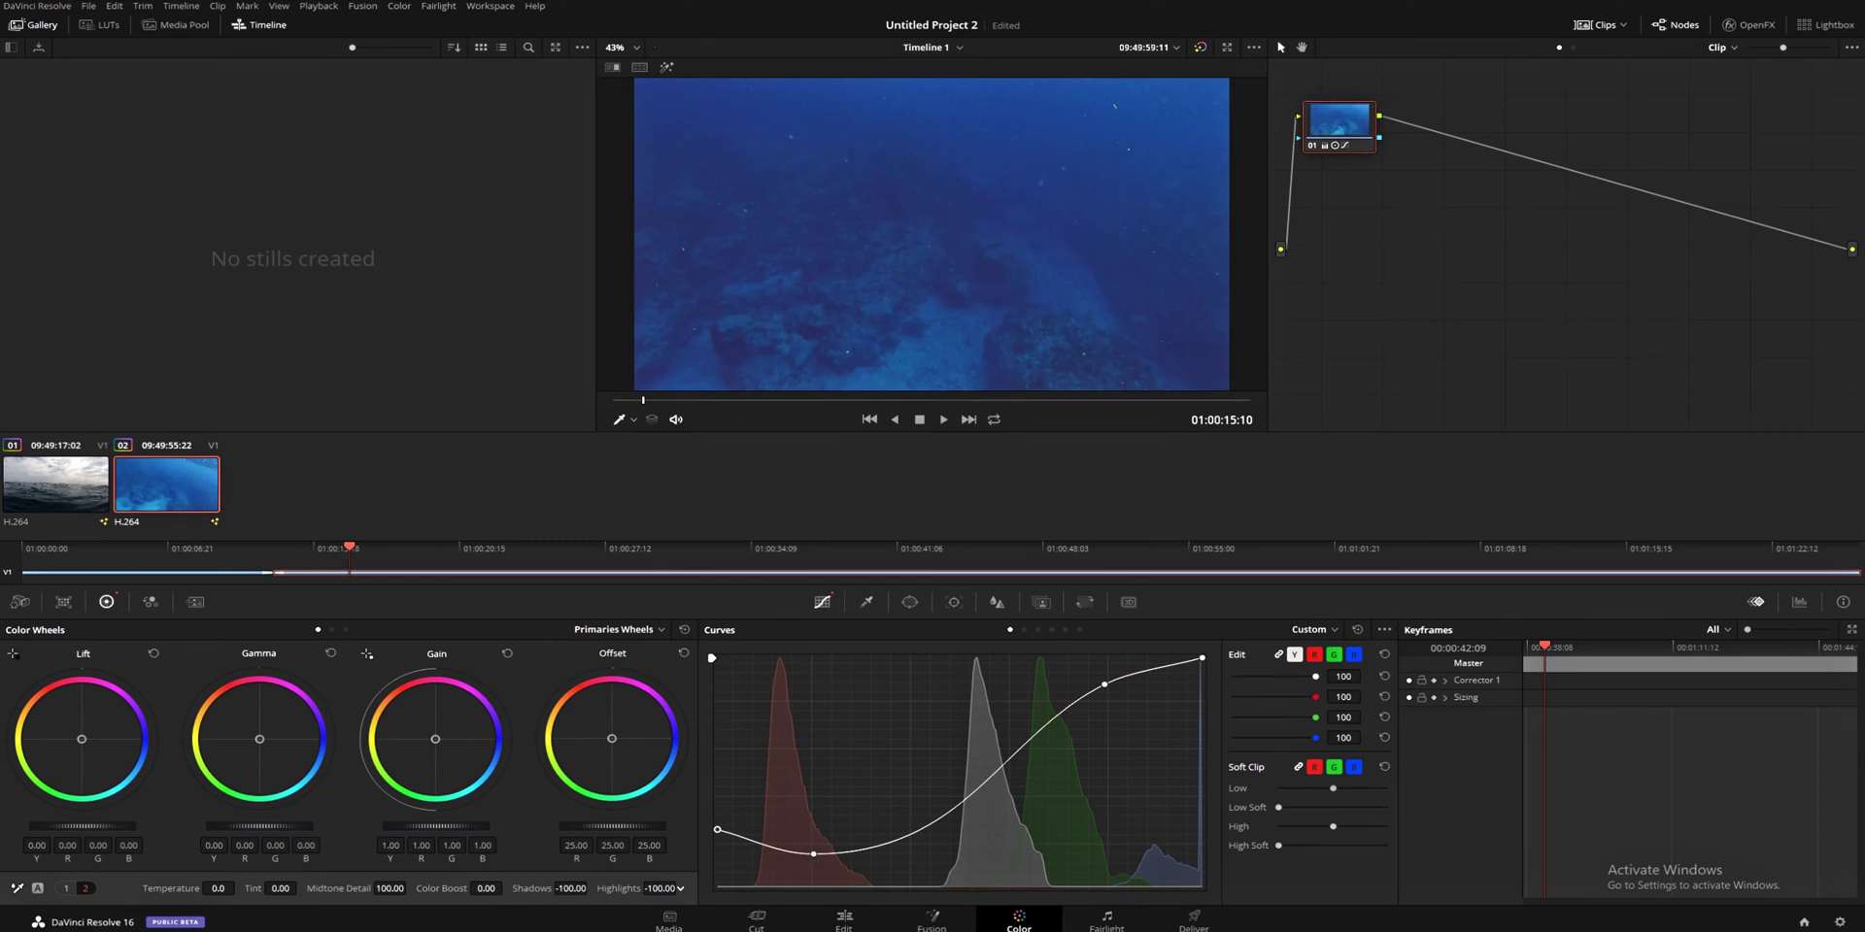
drag(679, 888, 35, 888)
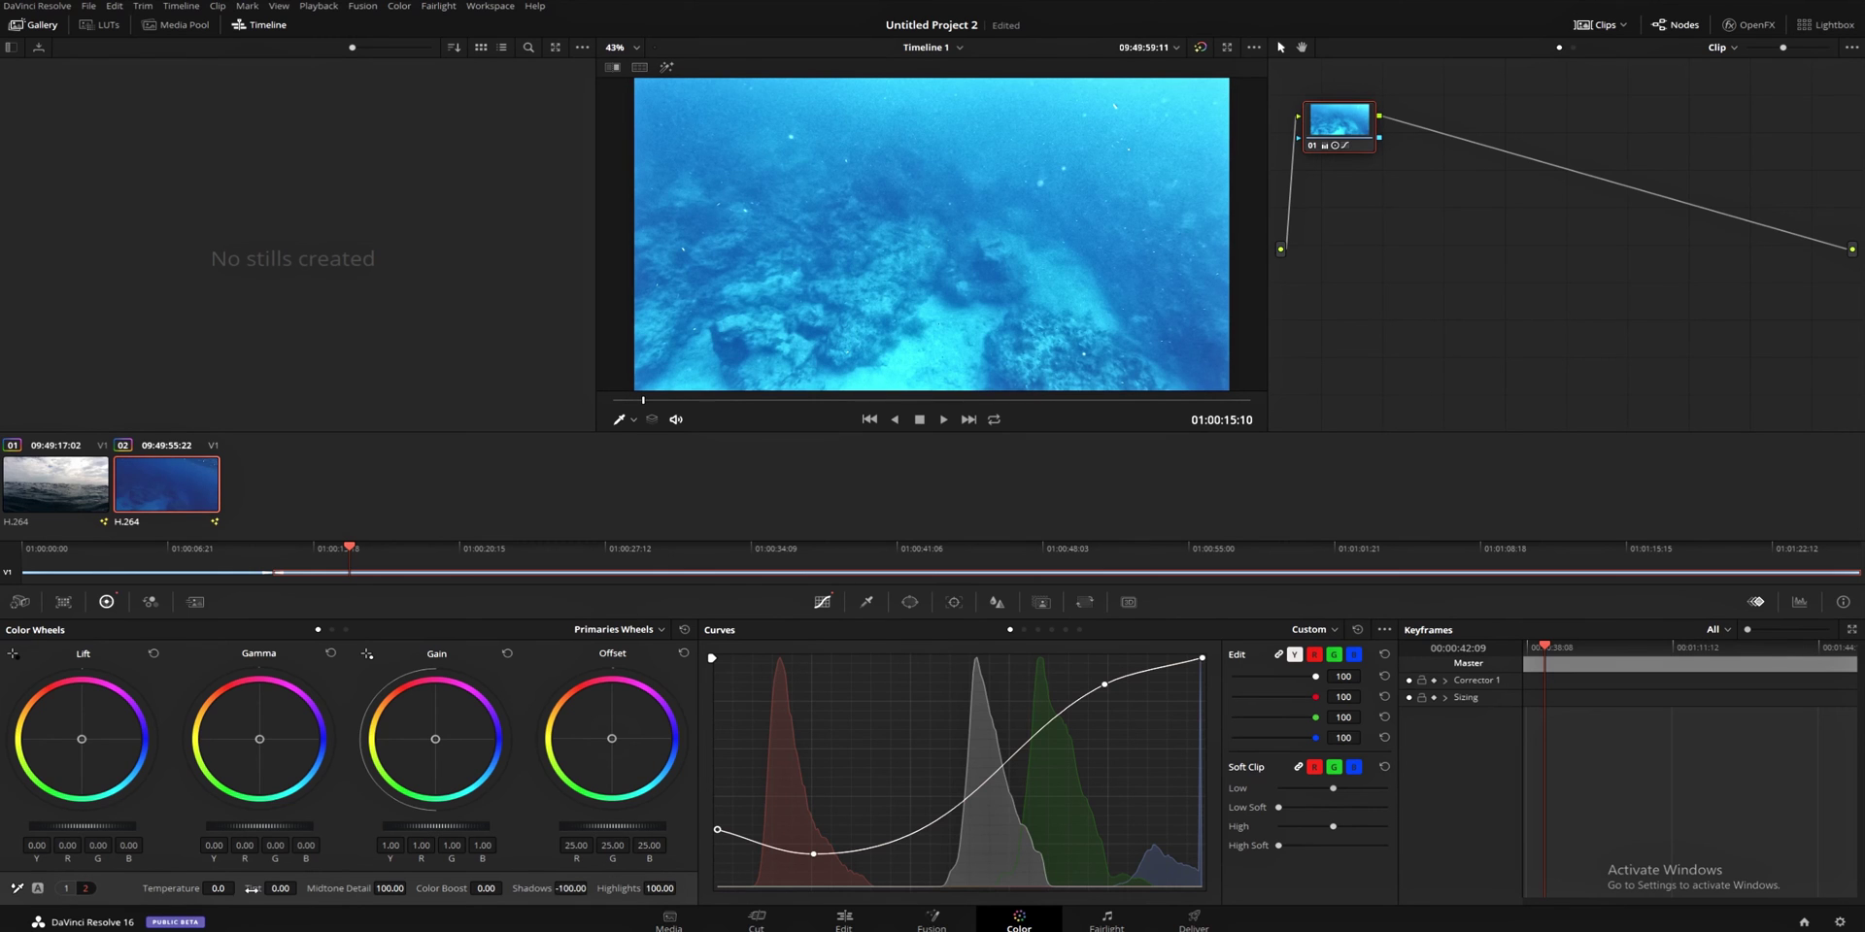
drag(252, 888, 155, 888)
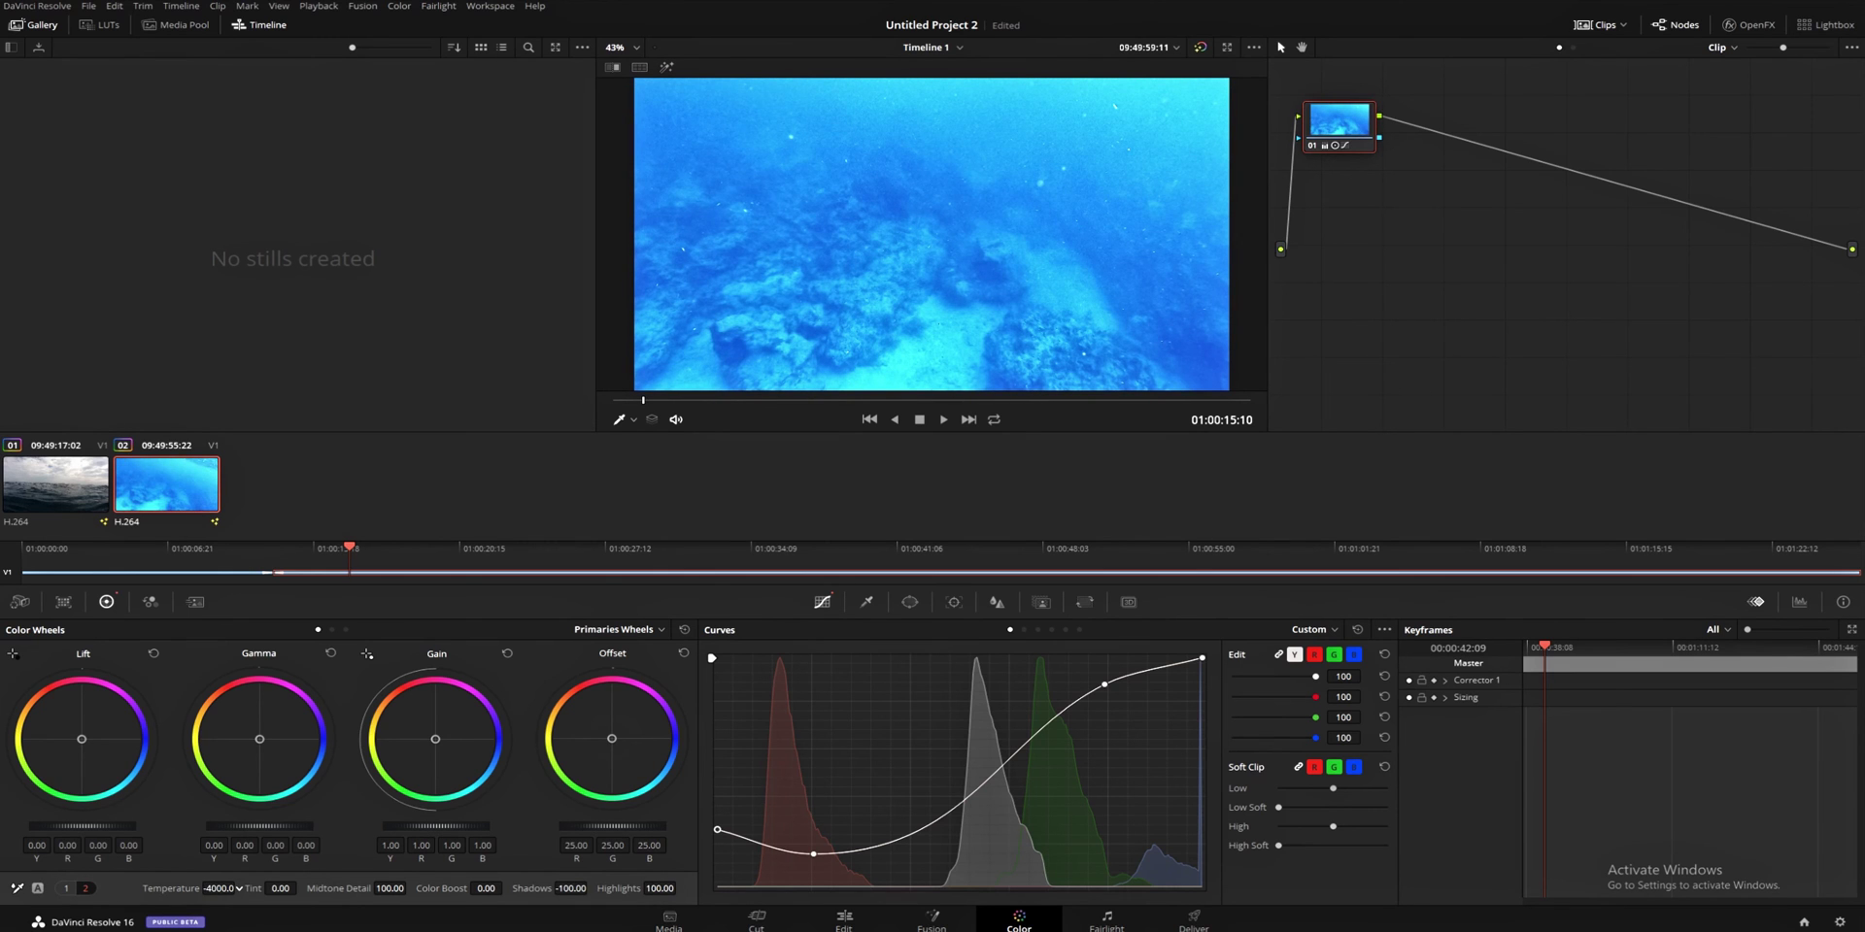
double_click(193, 887)
drag(280, 887, 369, 887)
double_click(252, 888)
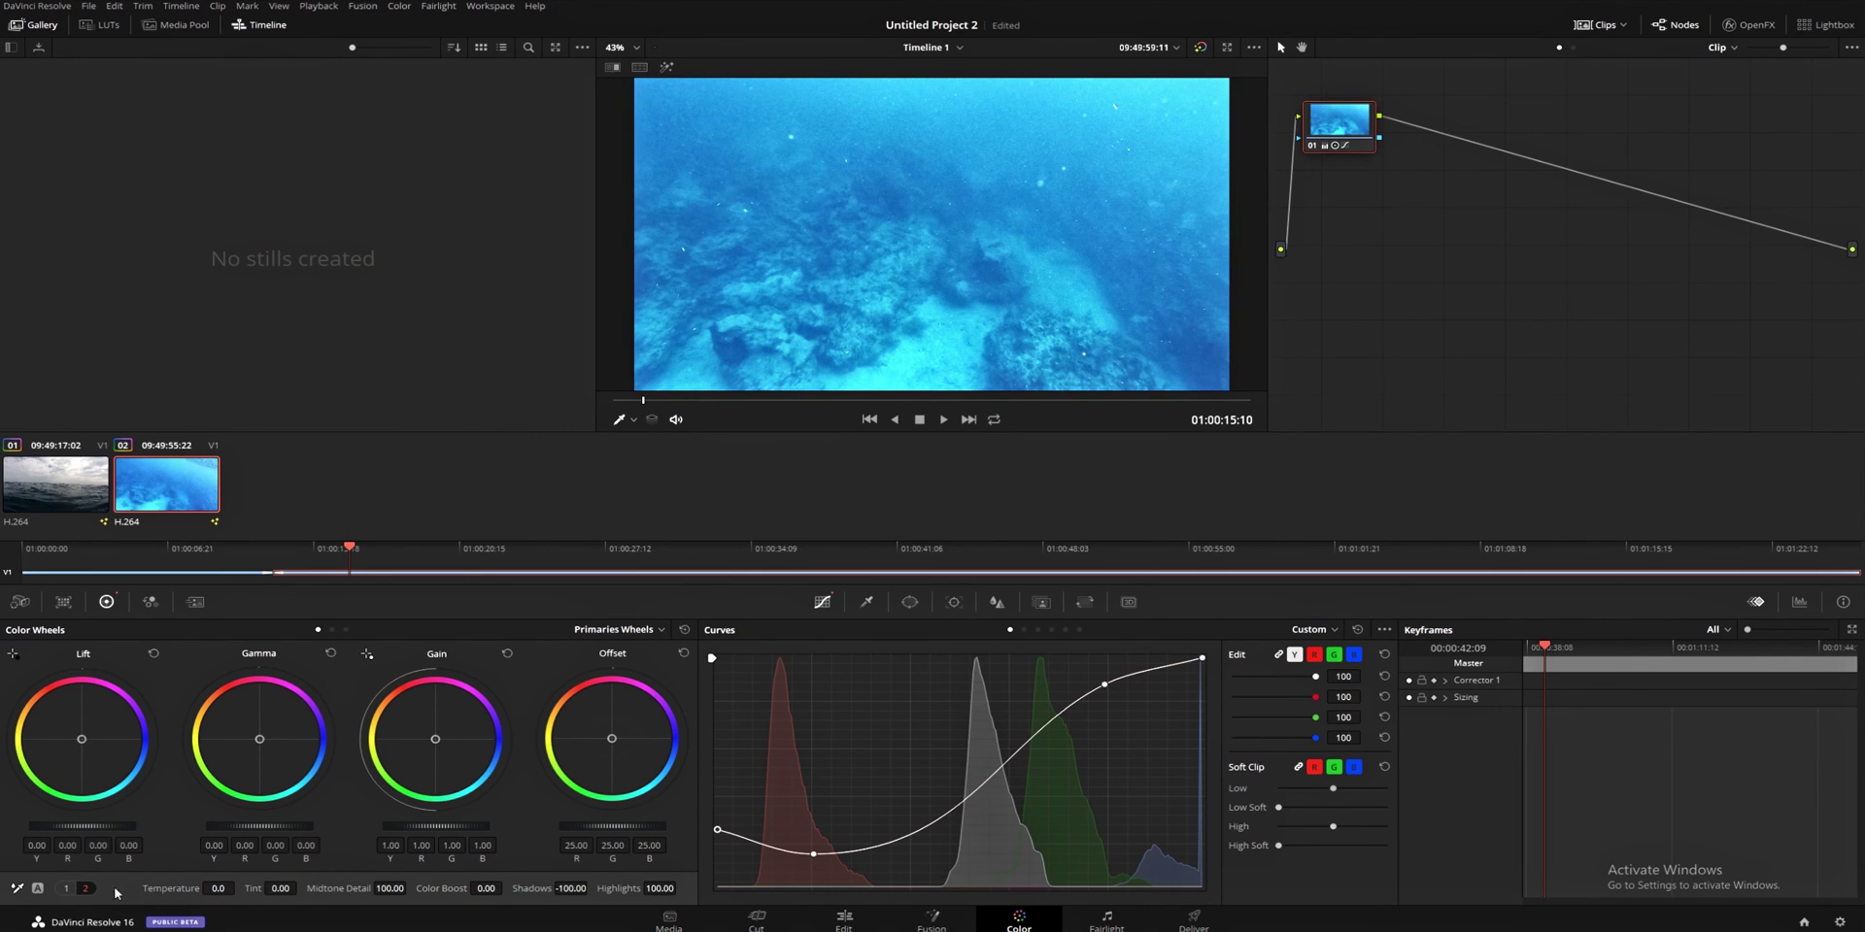
click(64, 889)
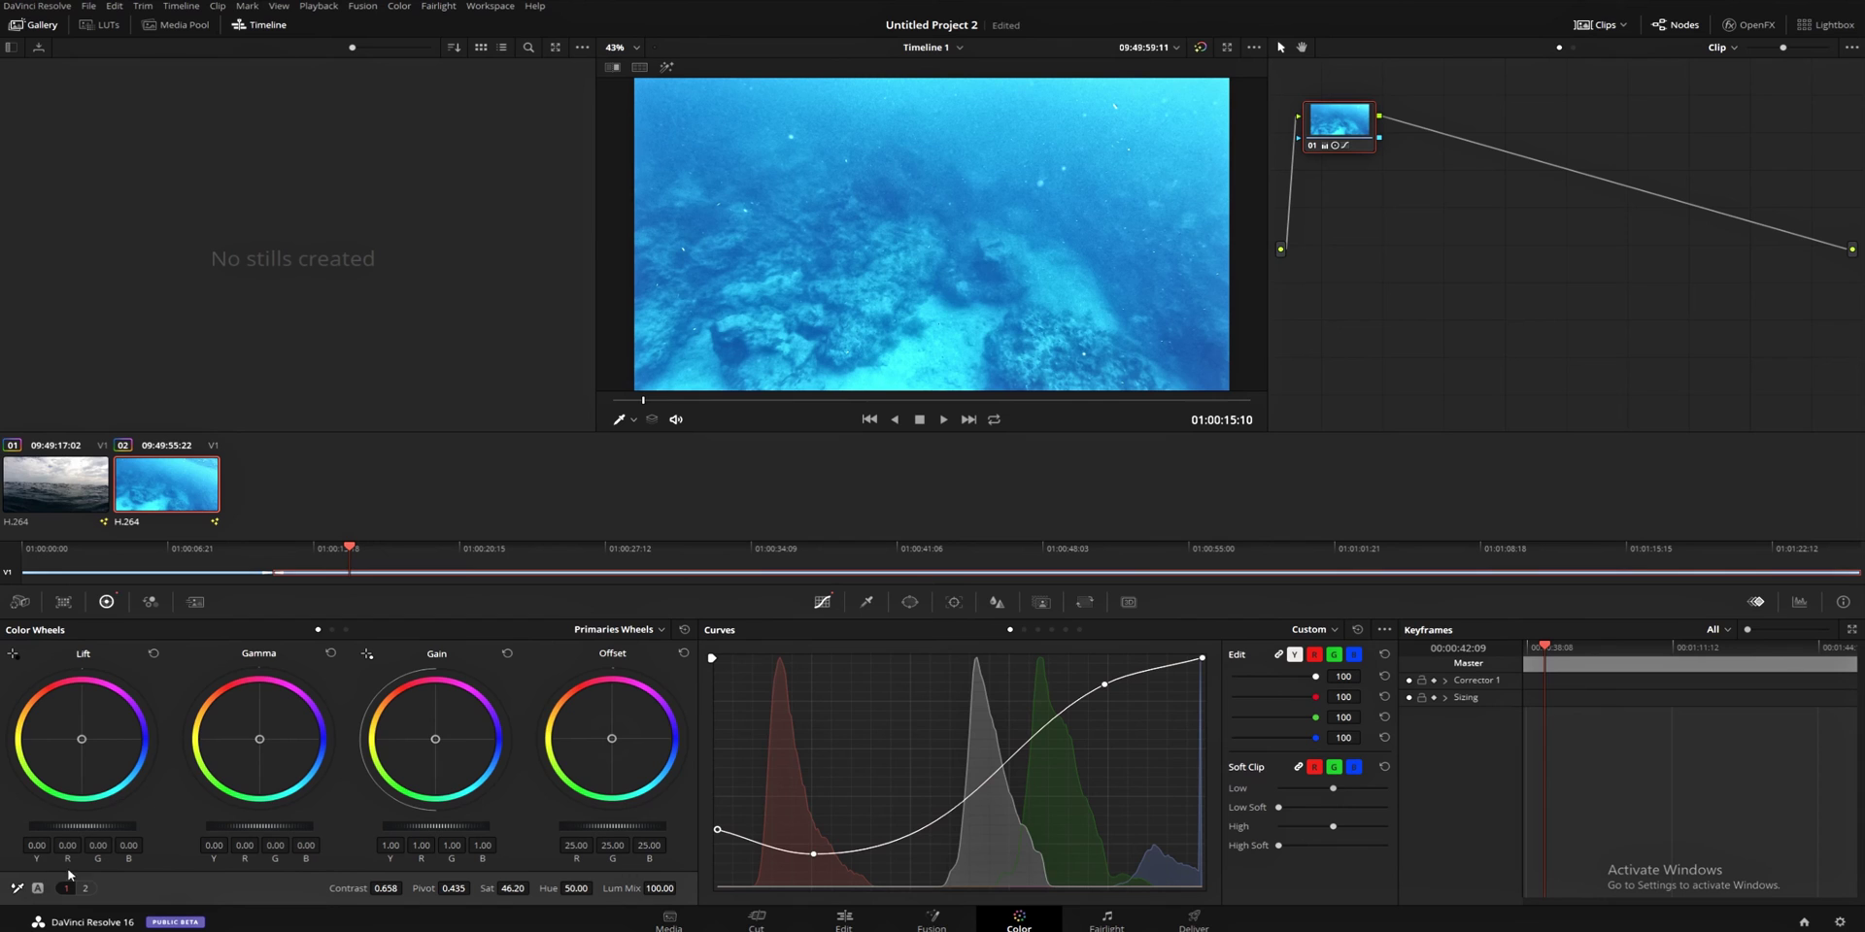
- Save, white-balance the underwater clip from a sampled viewer spot, and scrub ahead to the reef
key(ctrl+s)
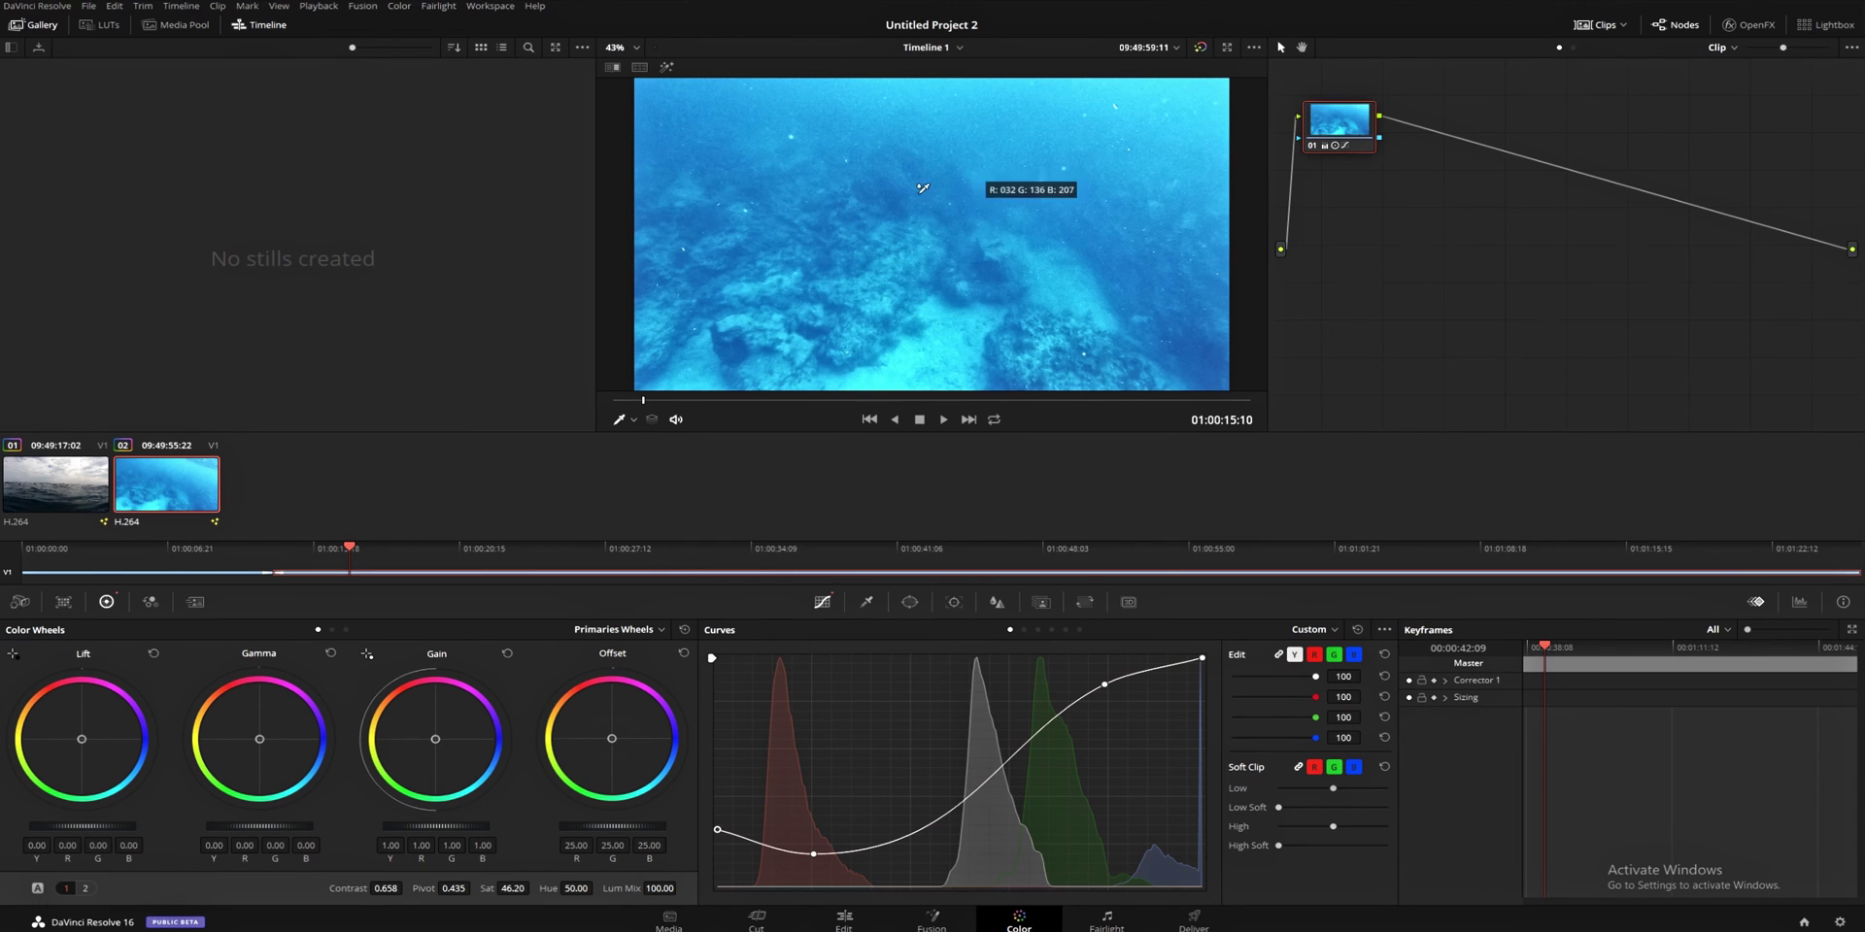
click(816, 315)
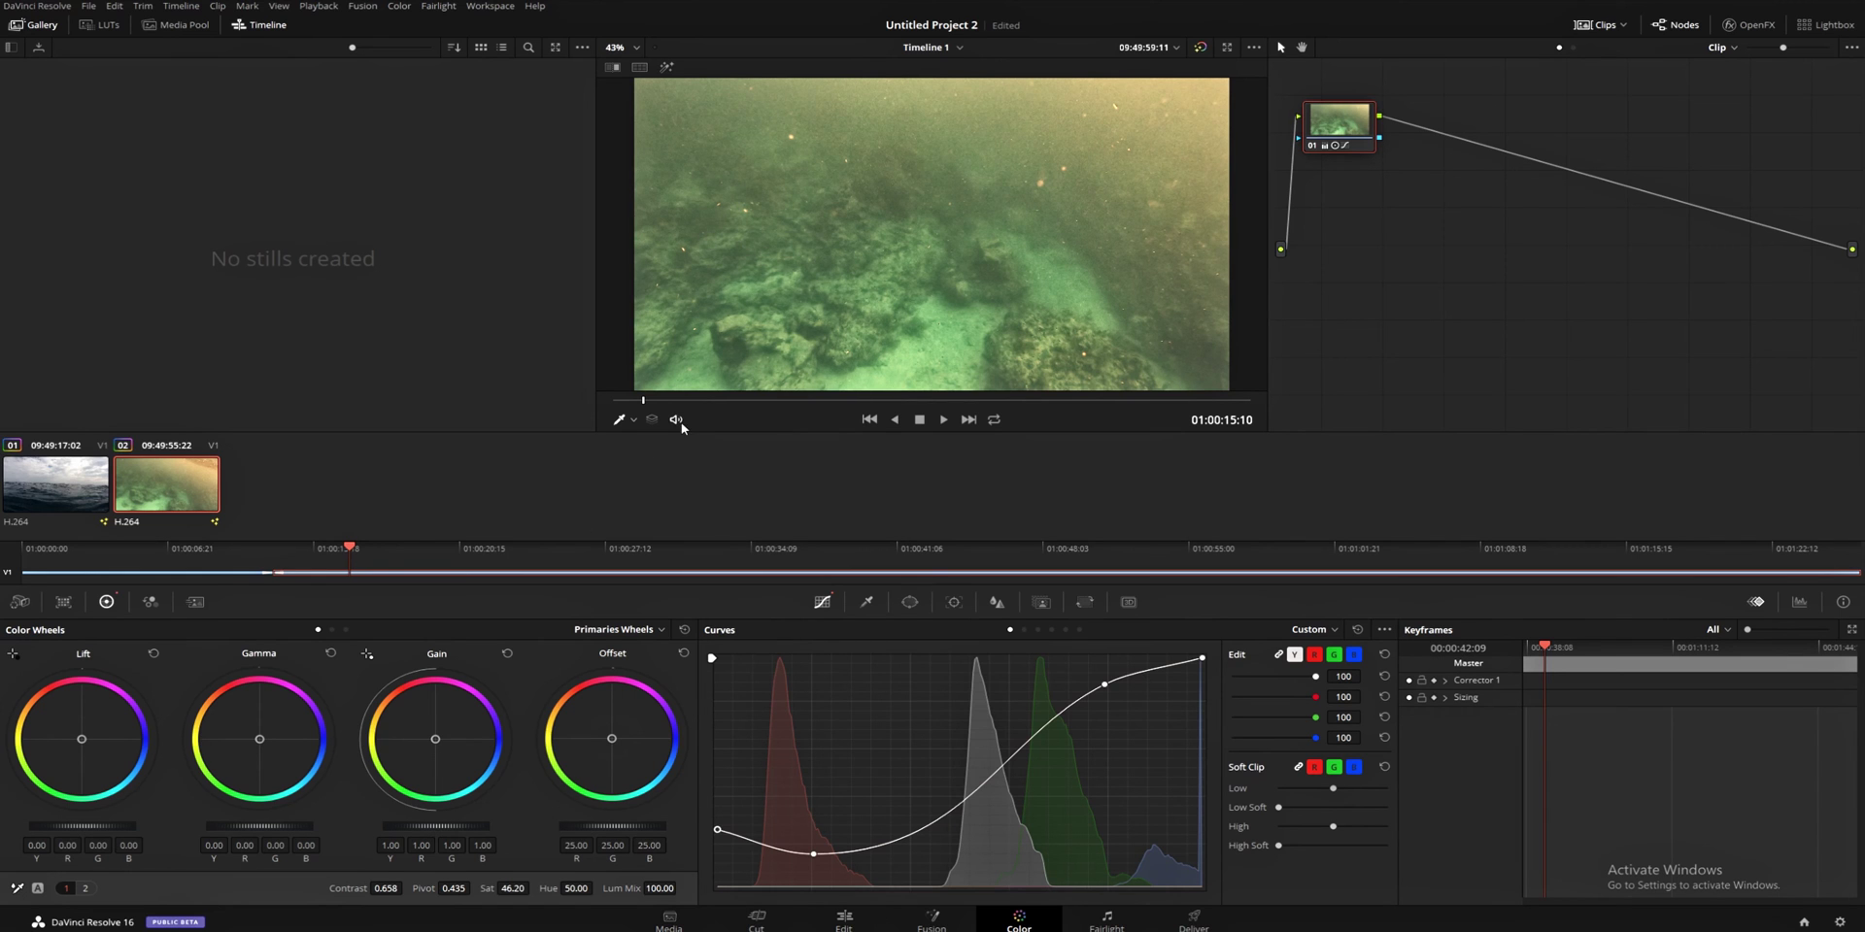
click(799, 399)
drag(903, 400, 1074, 401)
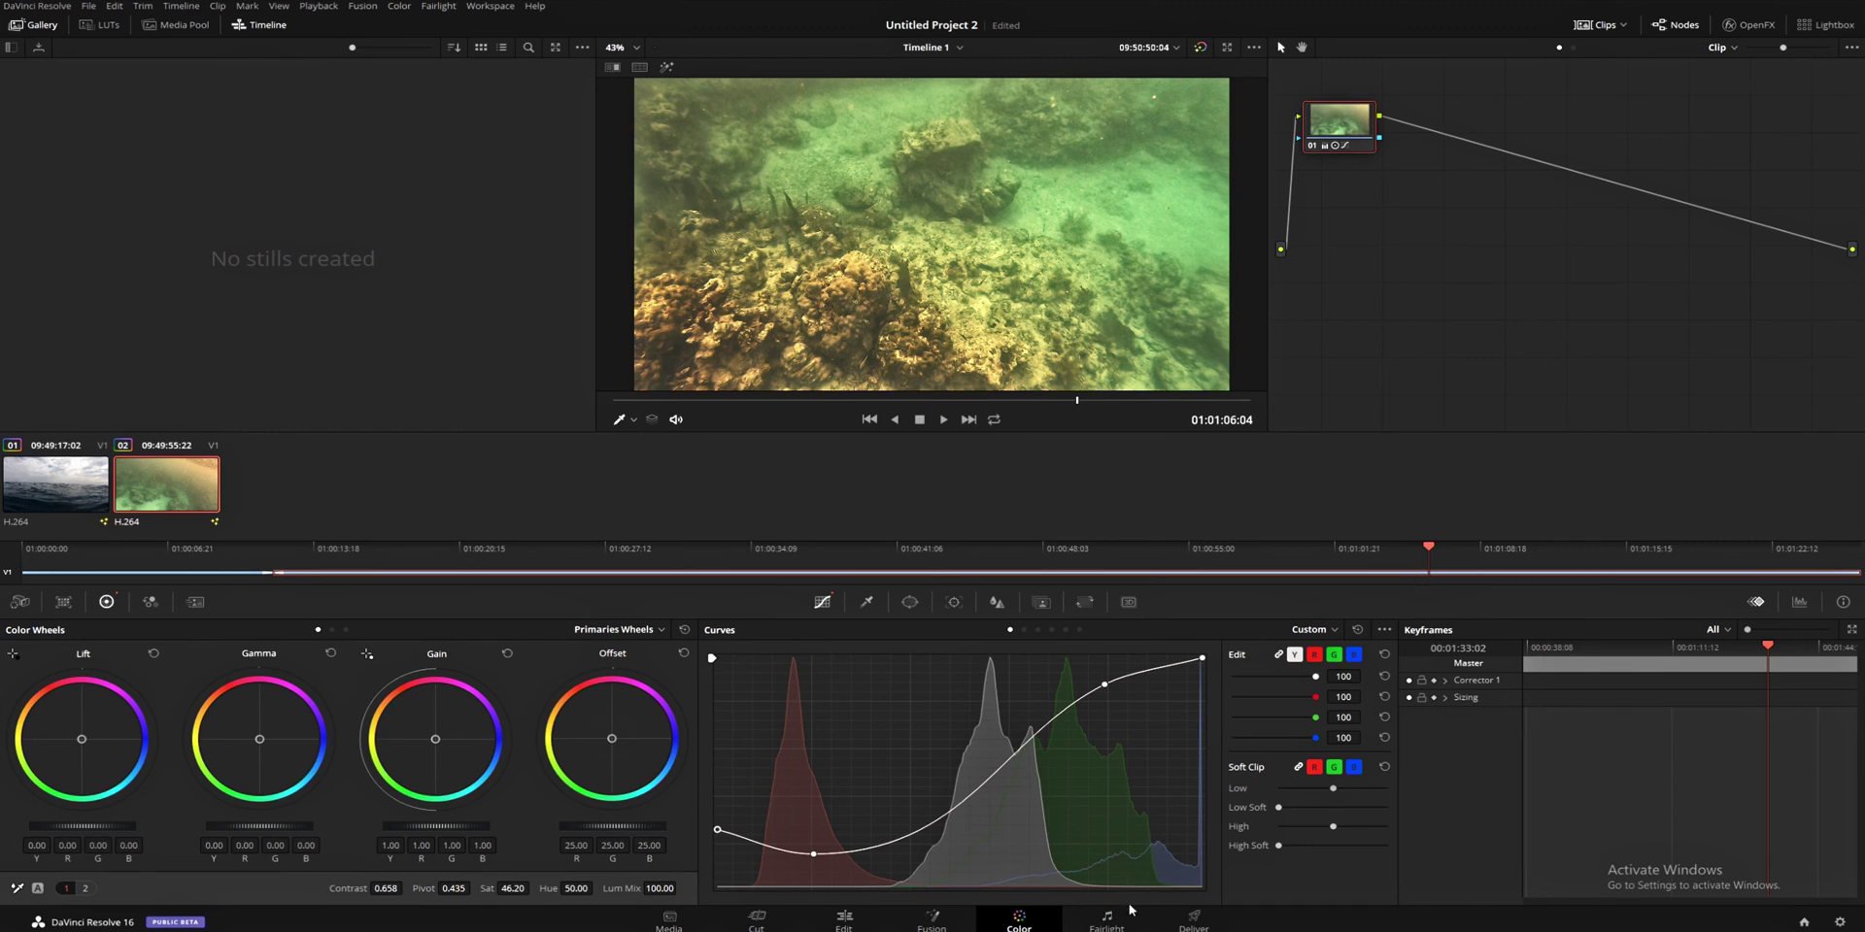
- On the Deliver page, rename the render output filename to 'tutorial'
click(1191, 919)
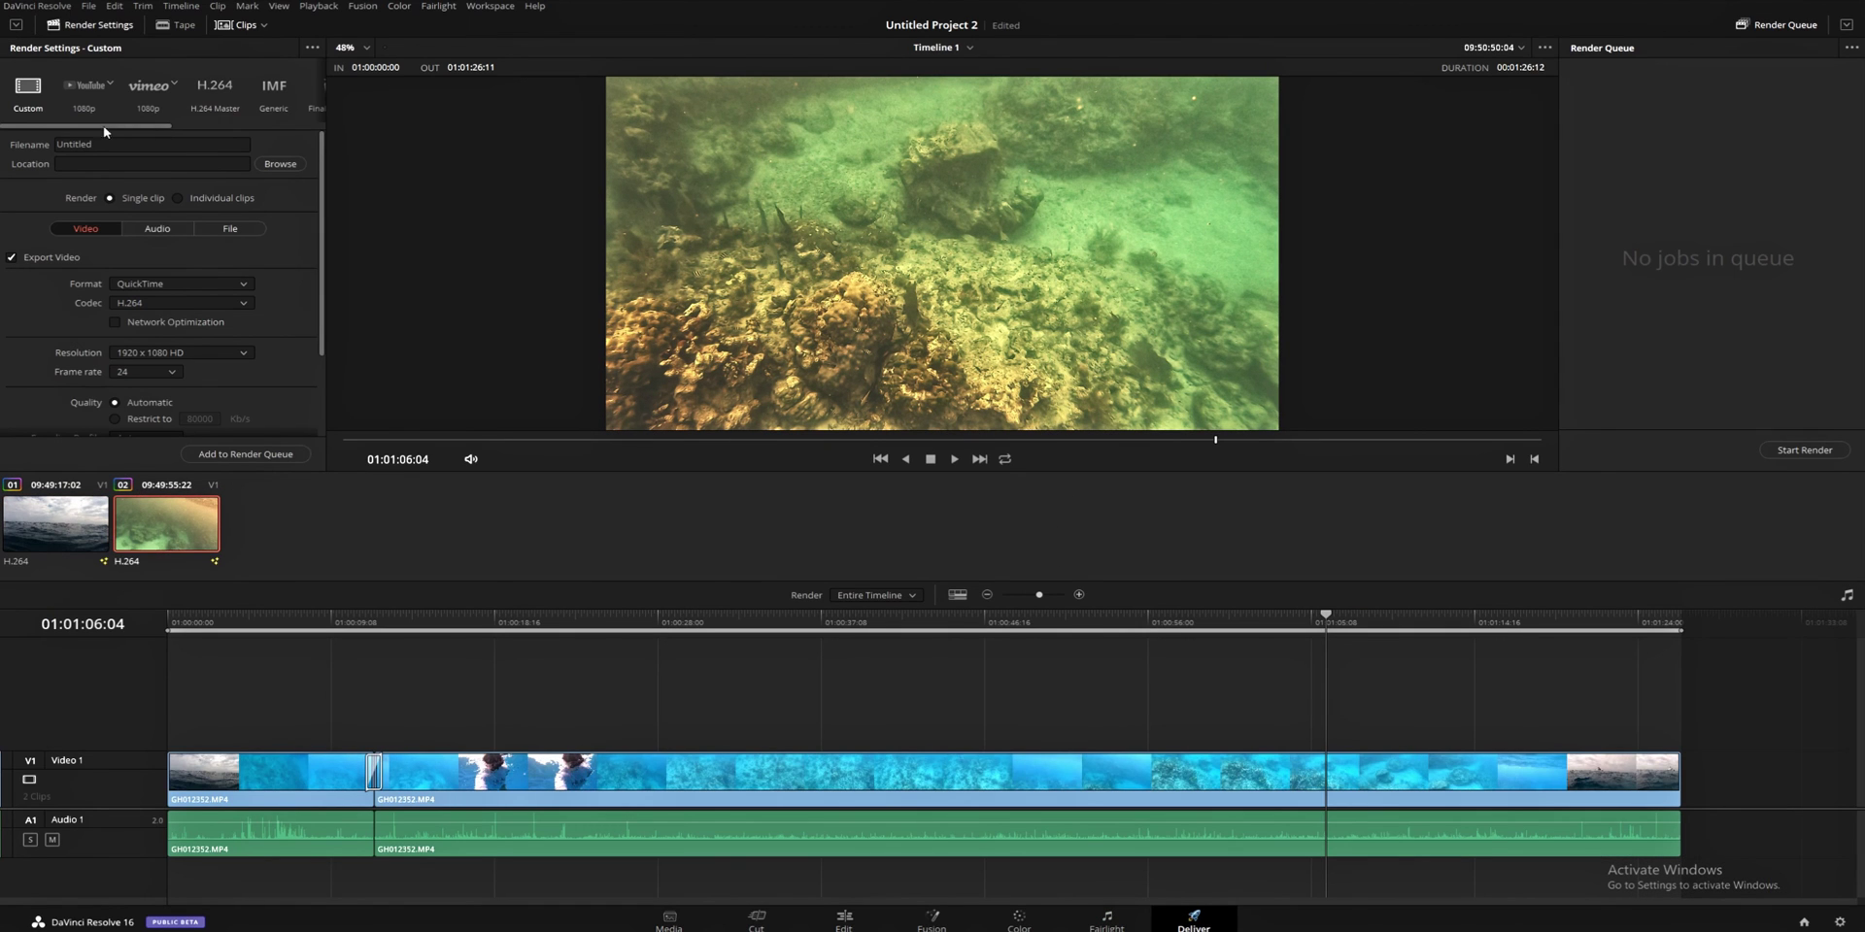
double_click(60, 143)
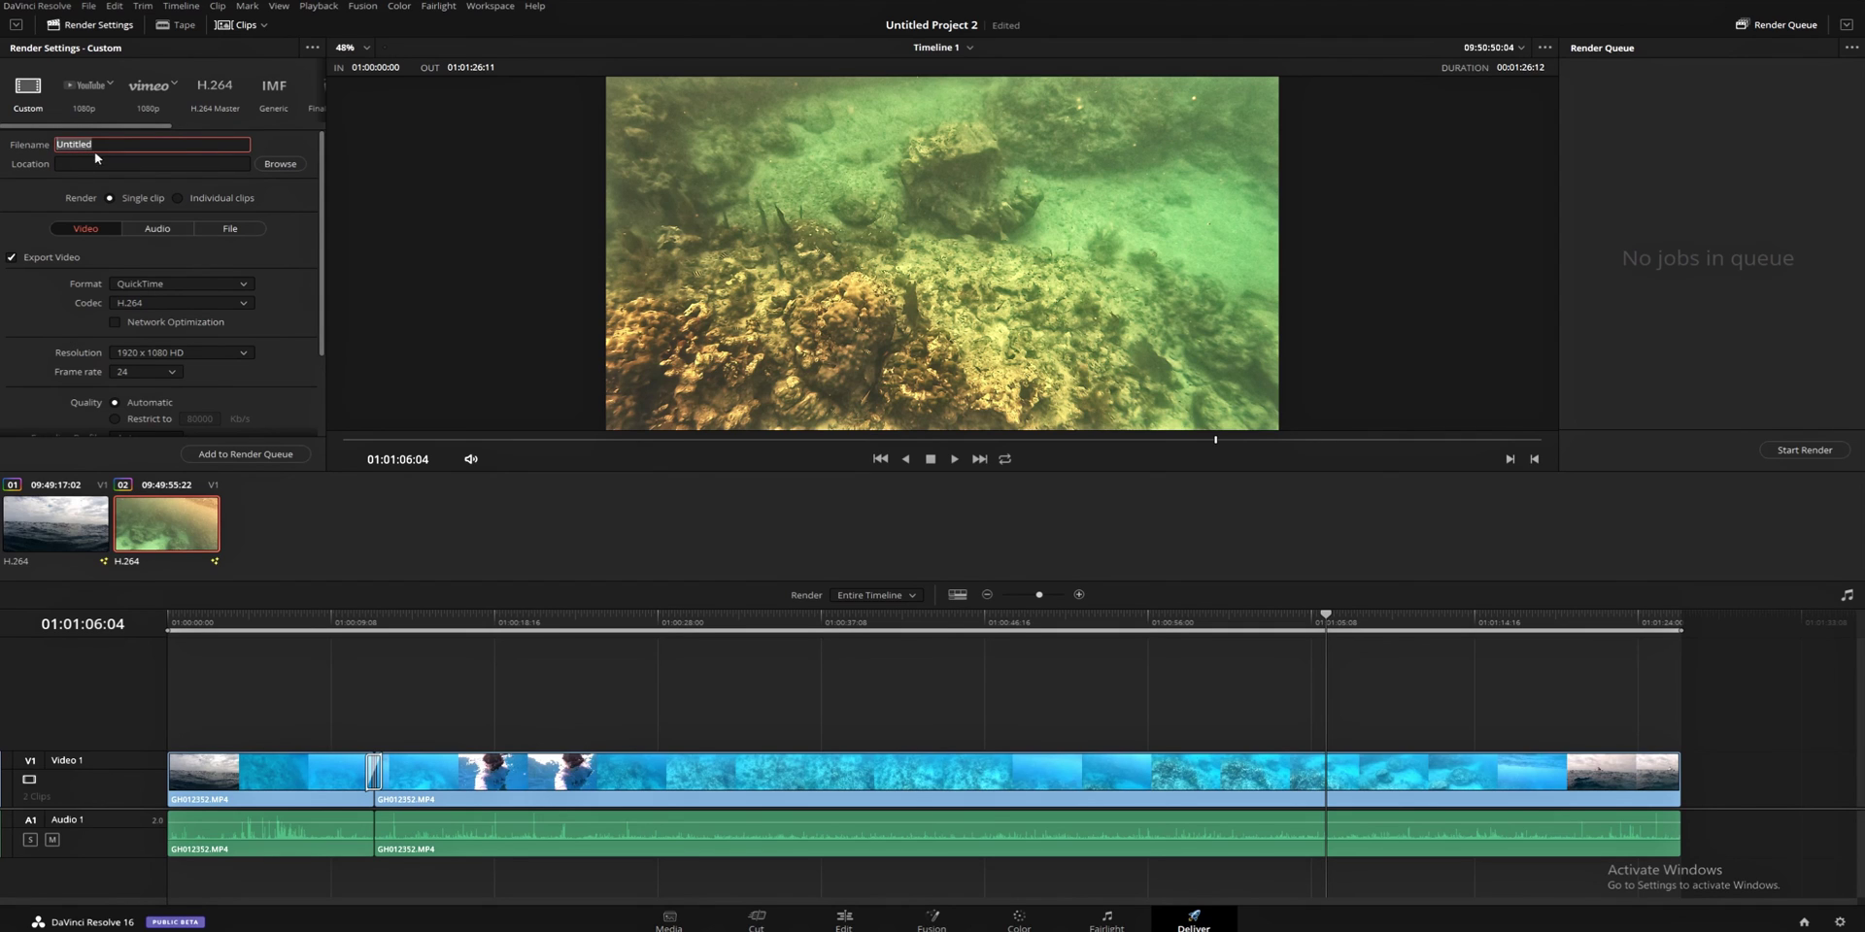
text(tutorial)
- Set the Desktop folder as the render output location
click(281, 163)
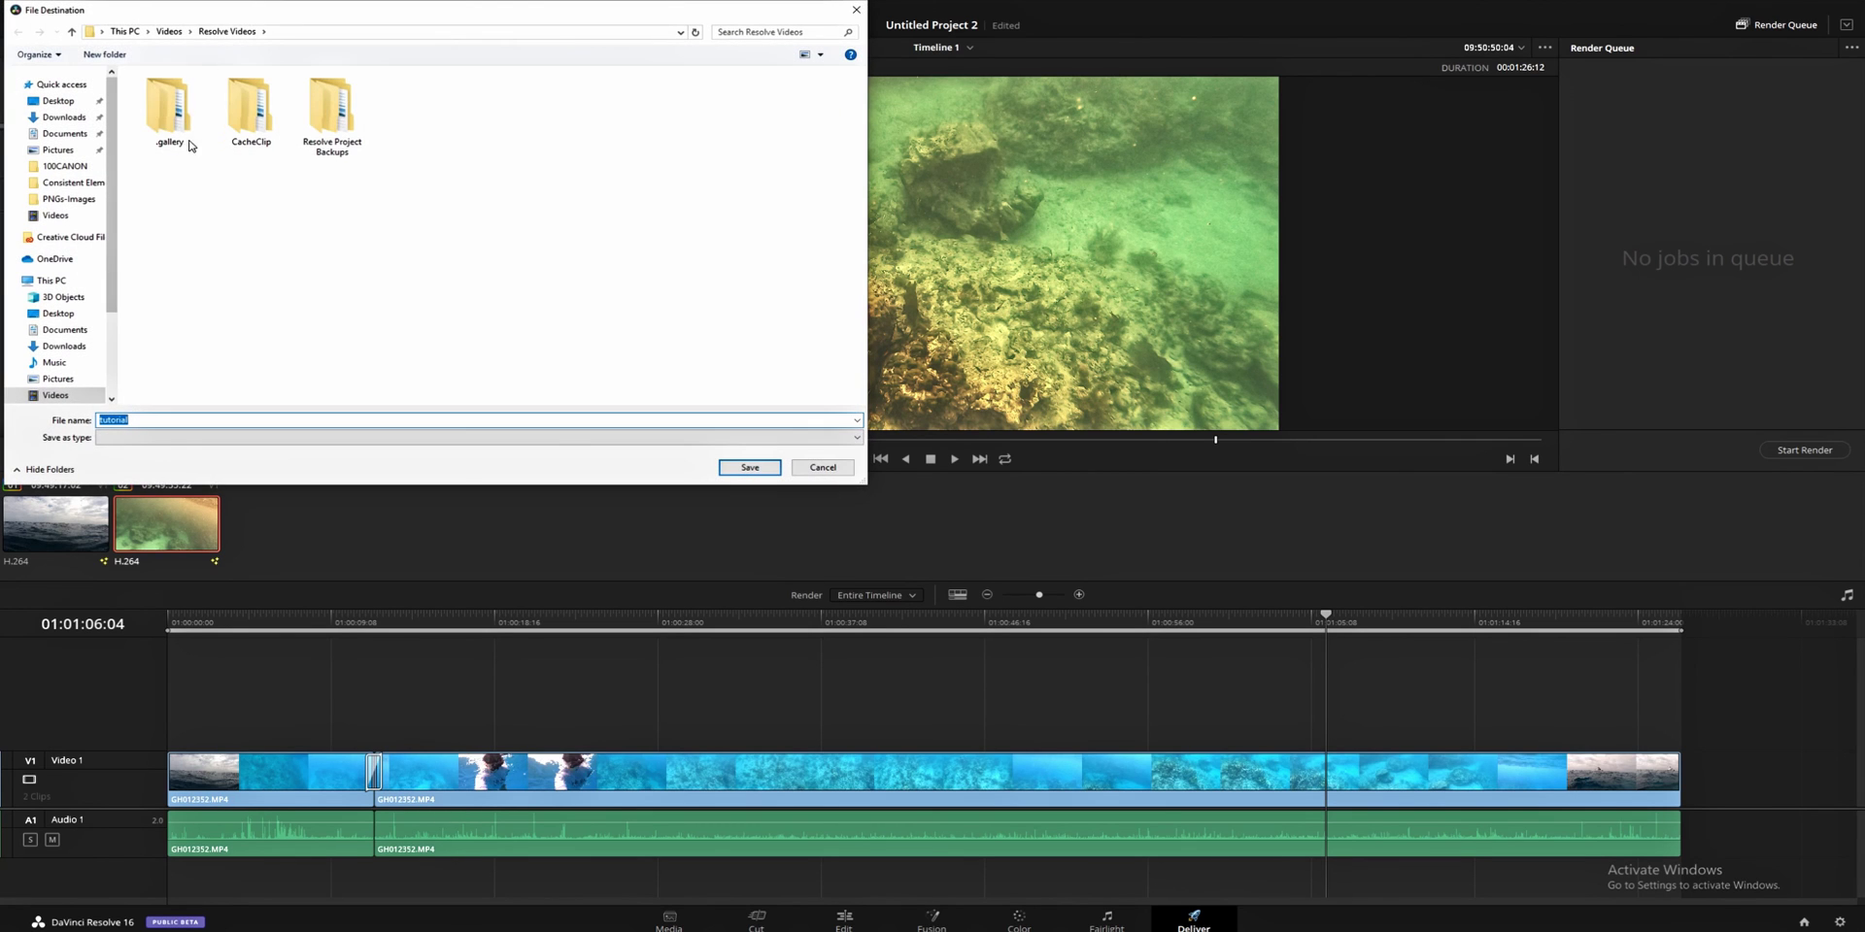
click(62, 102)
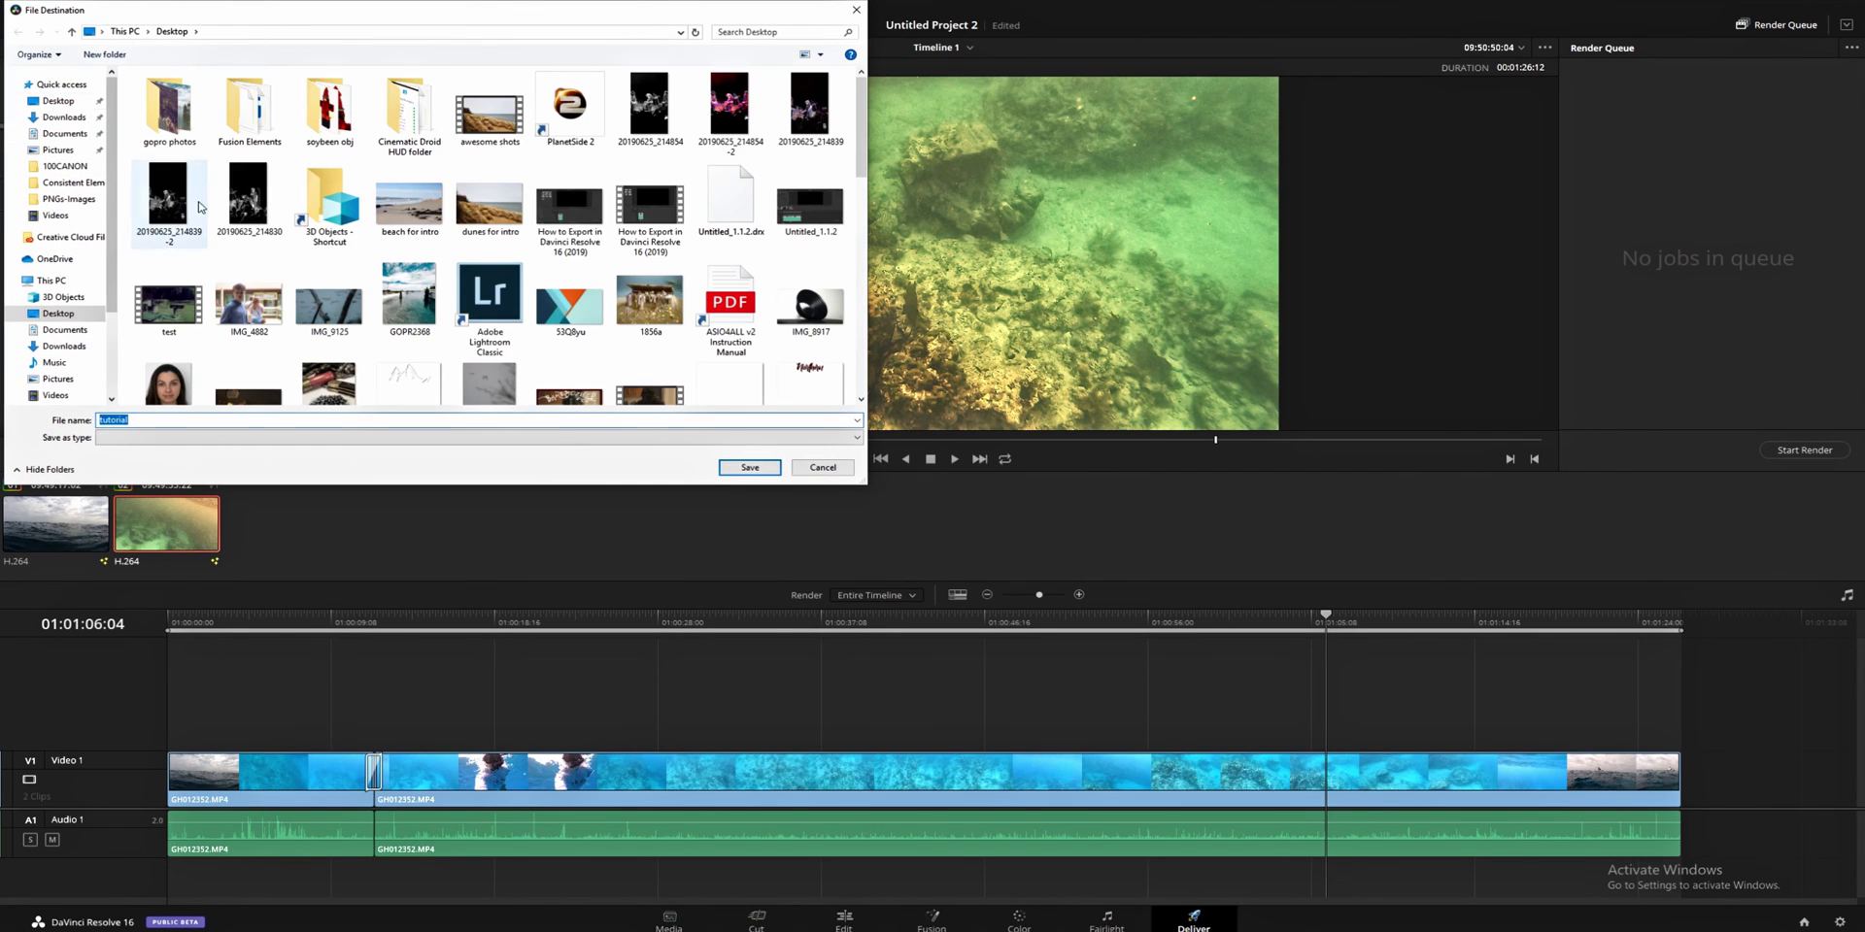
click(201, 378)
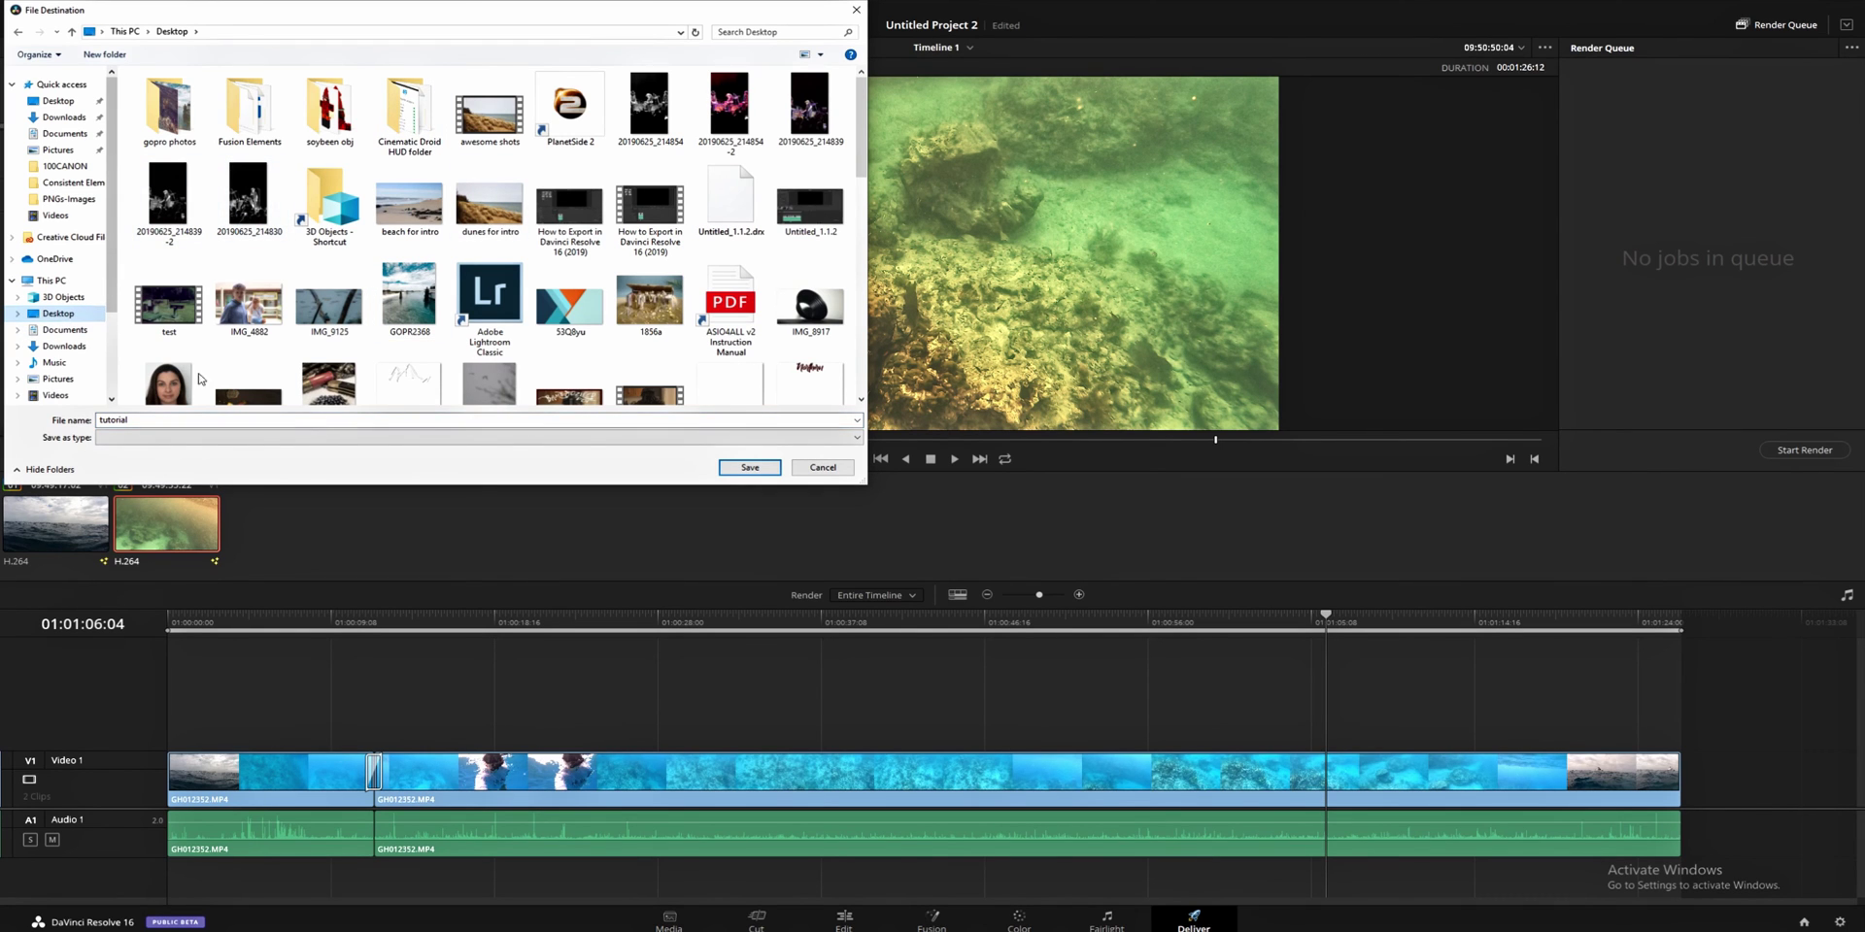
click(746, 468)
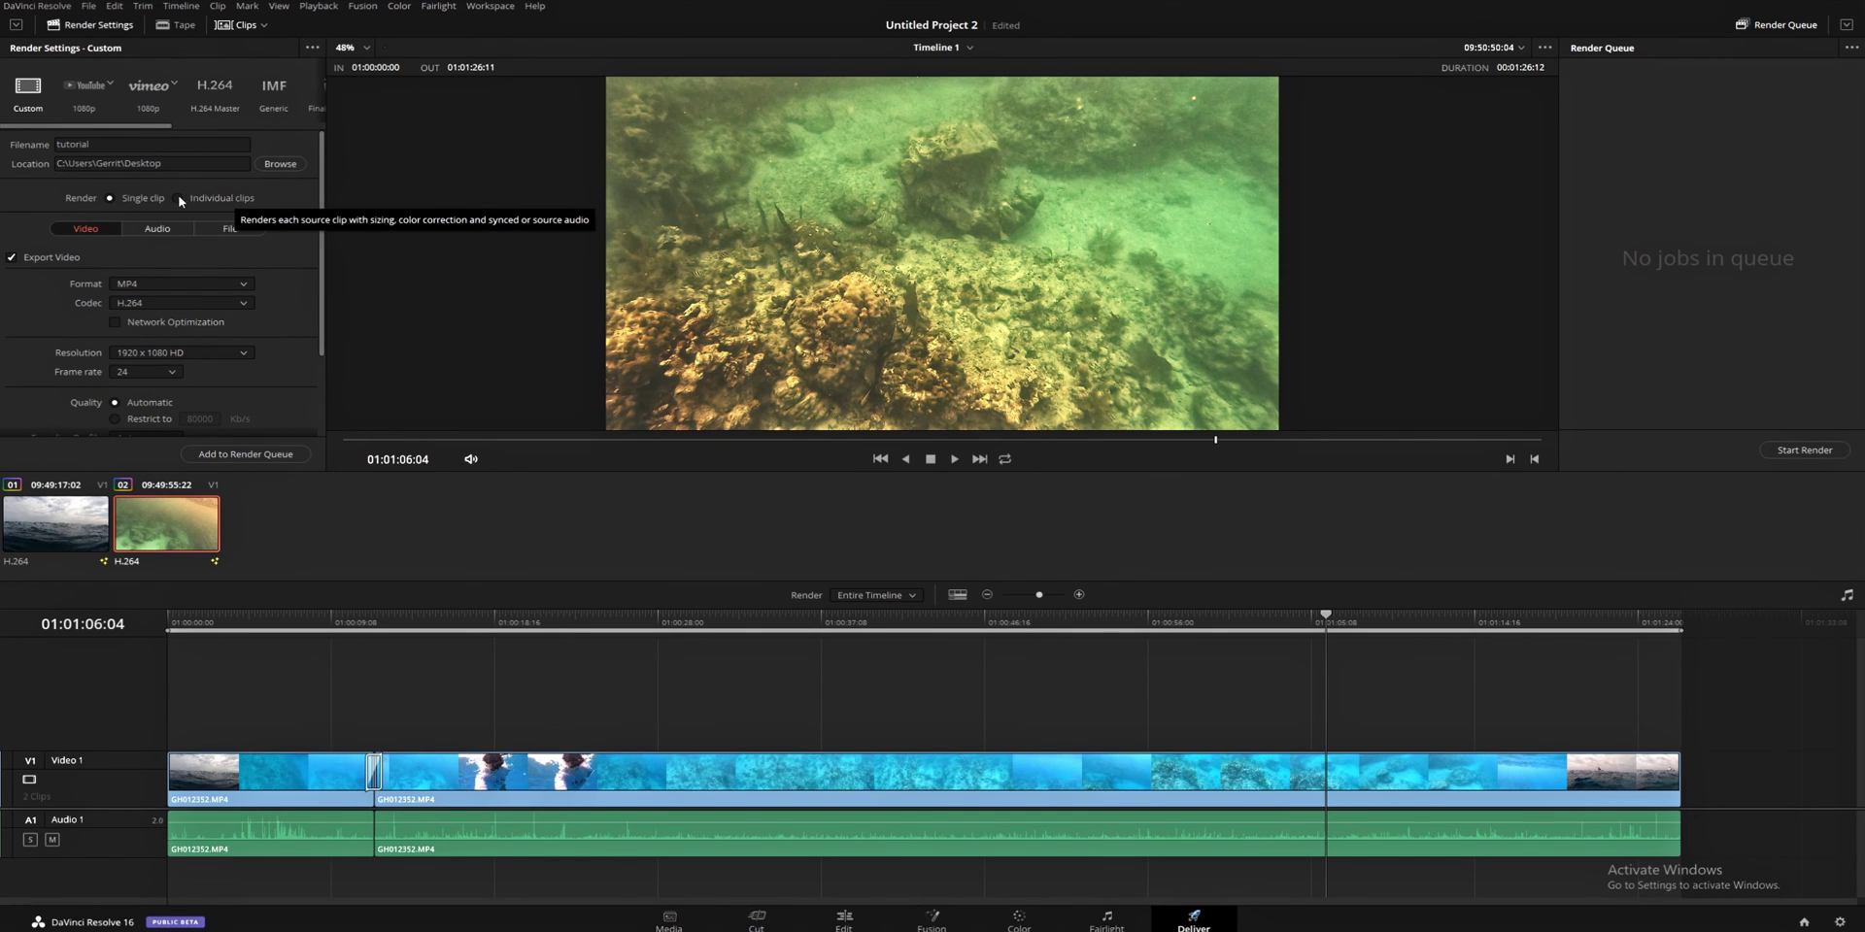
click(179, 199)
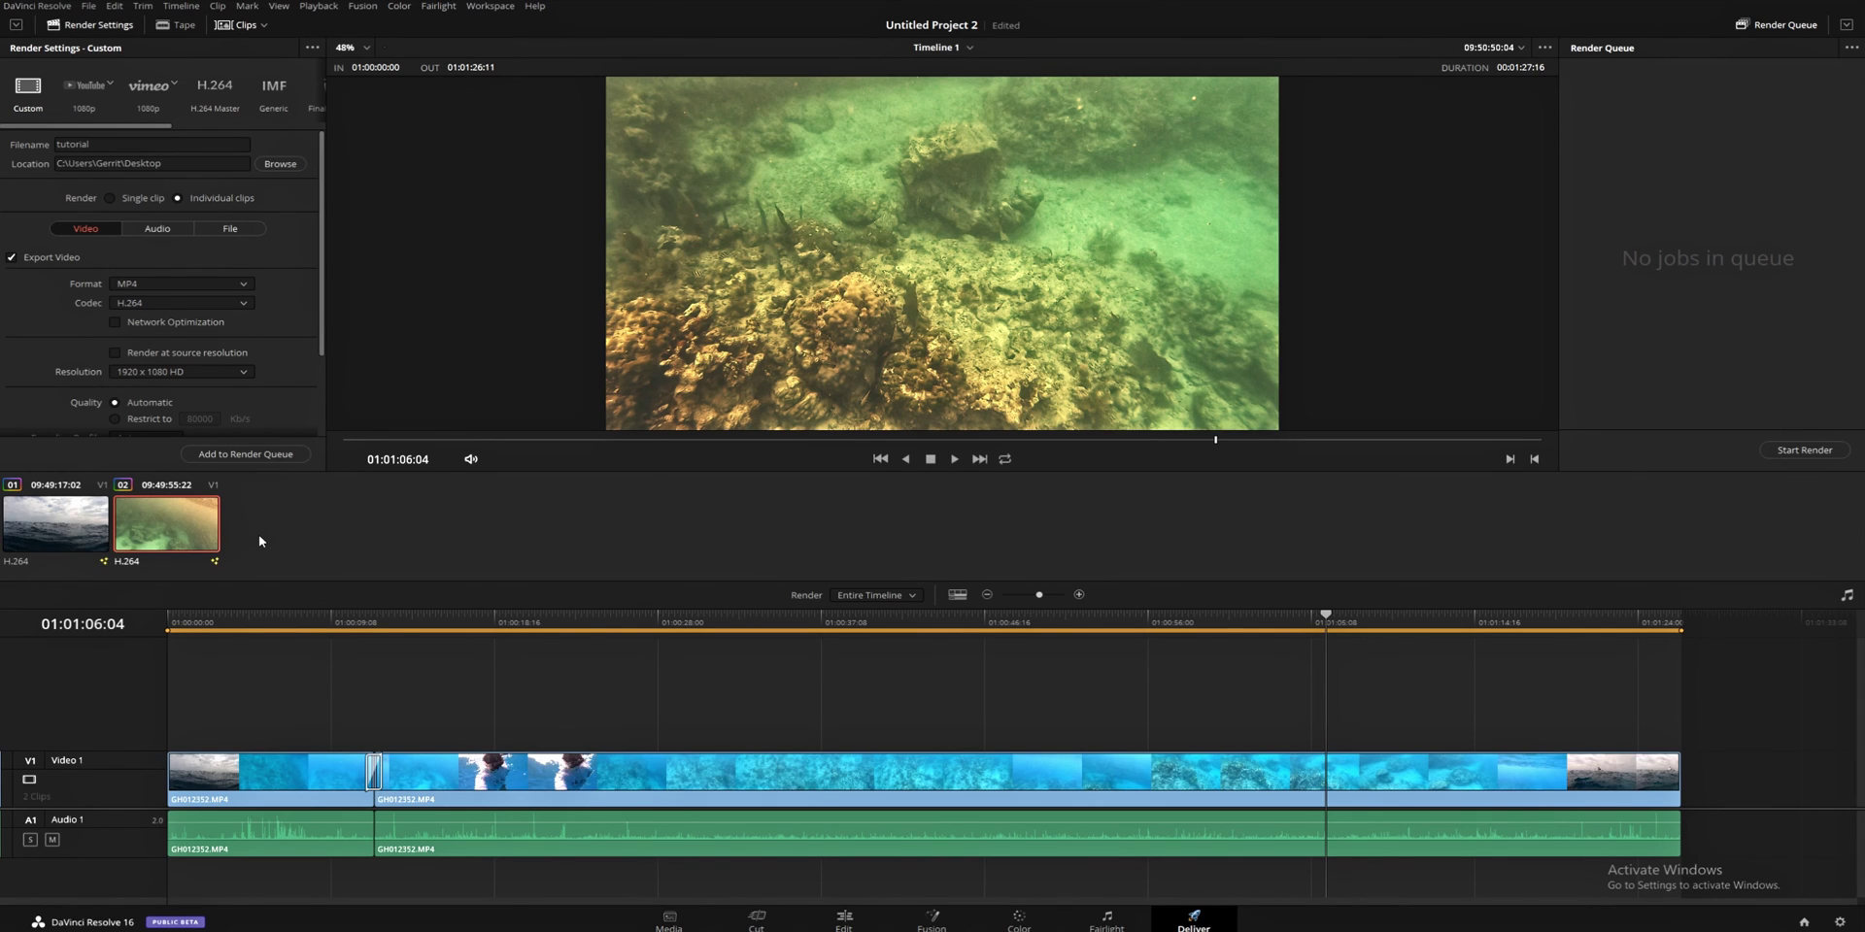
click(110, 197)
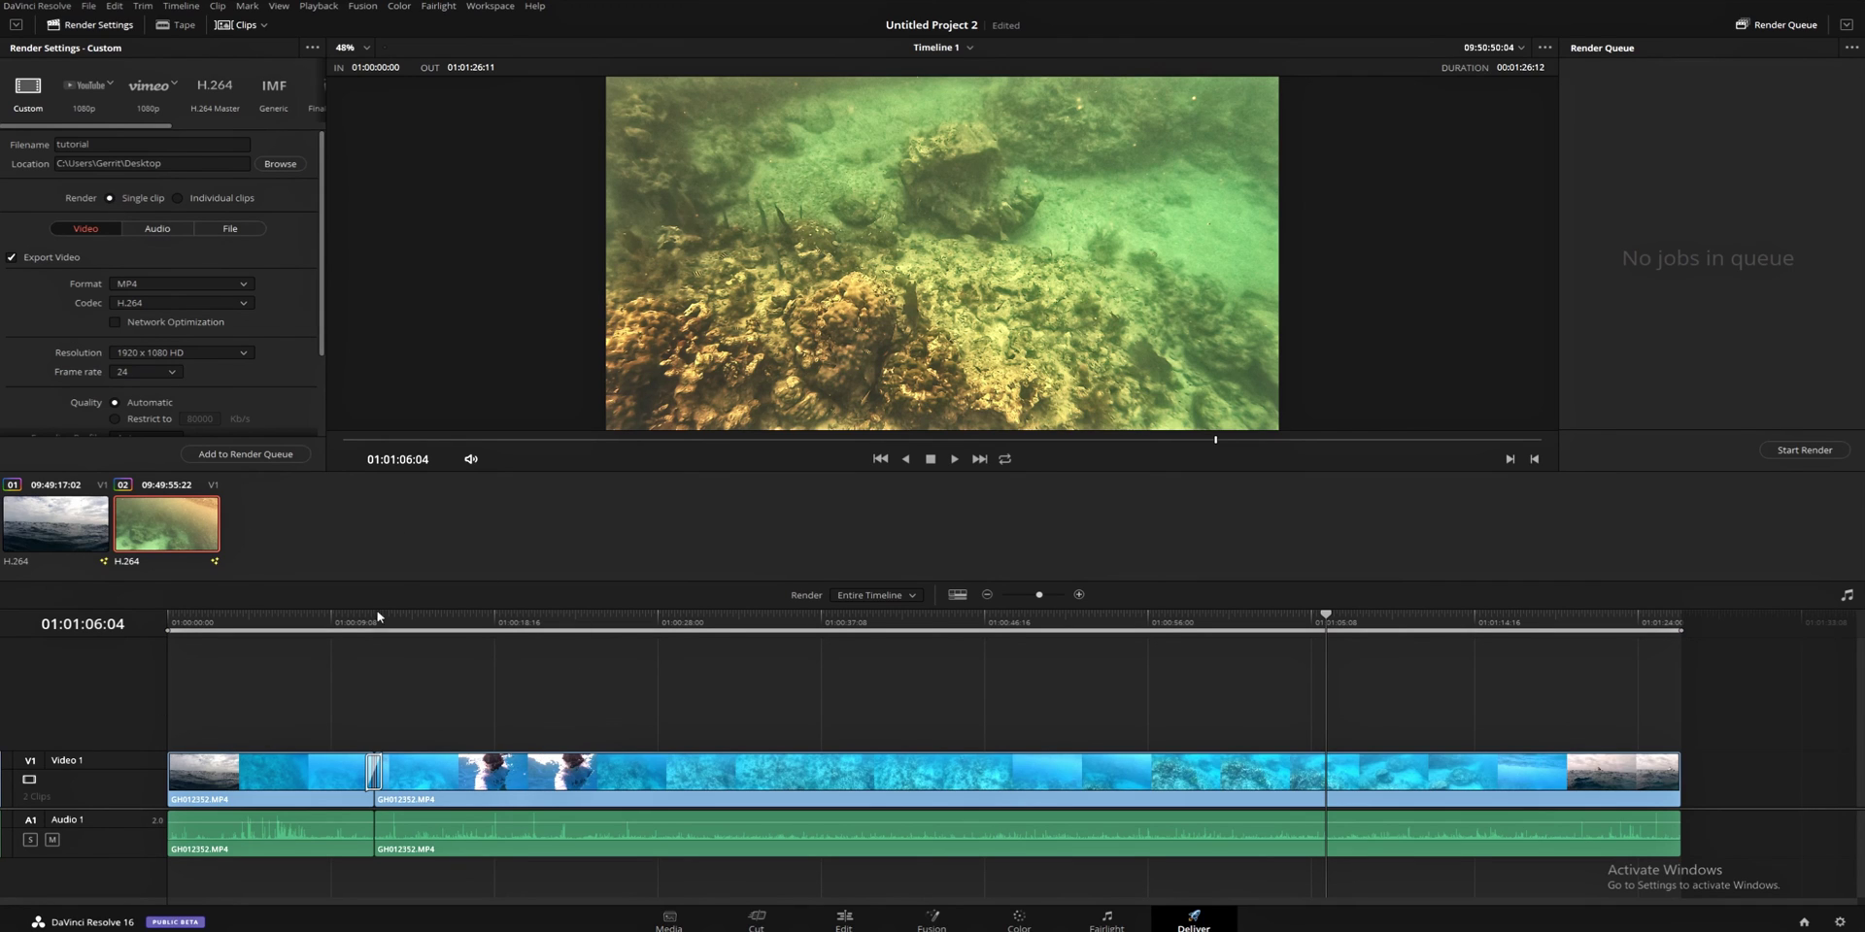
click(124, 285)
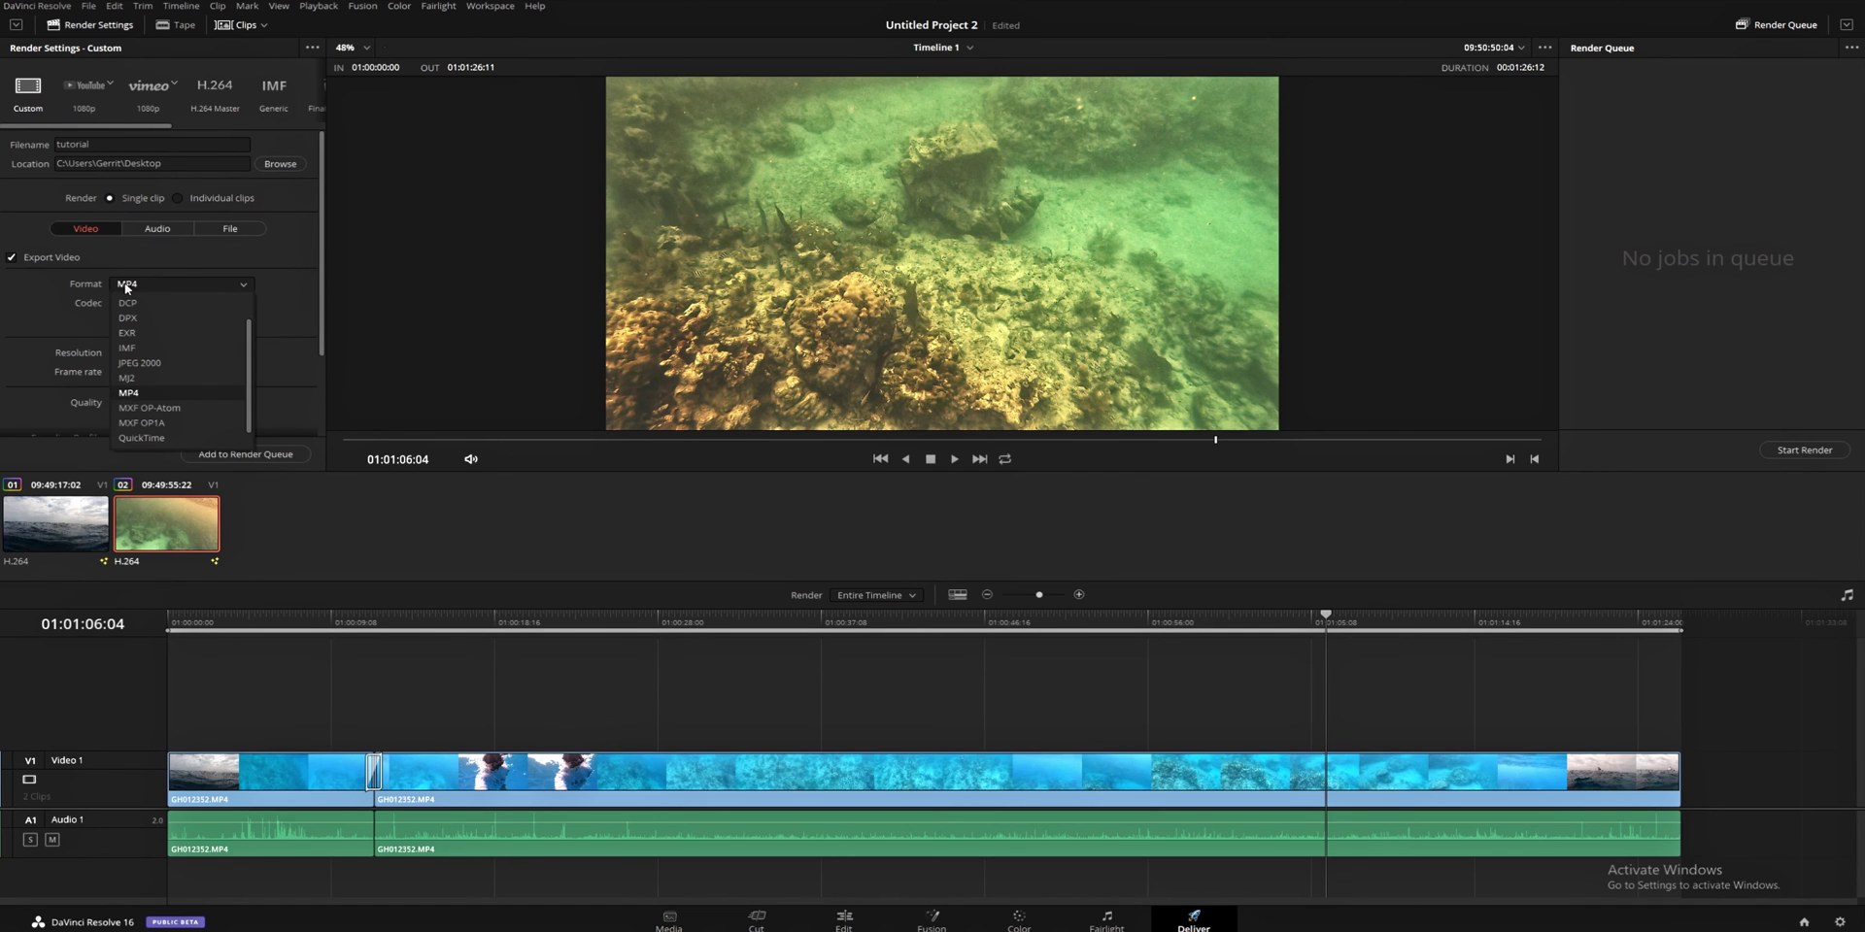
click(142, 393)
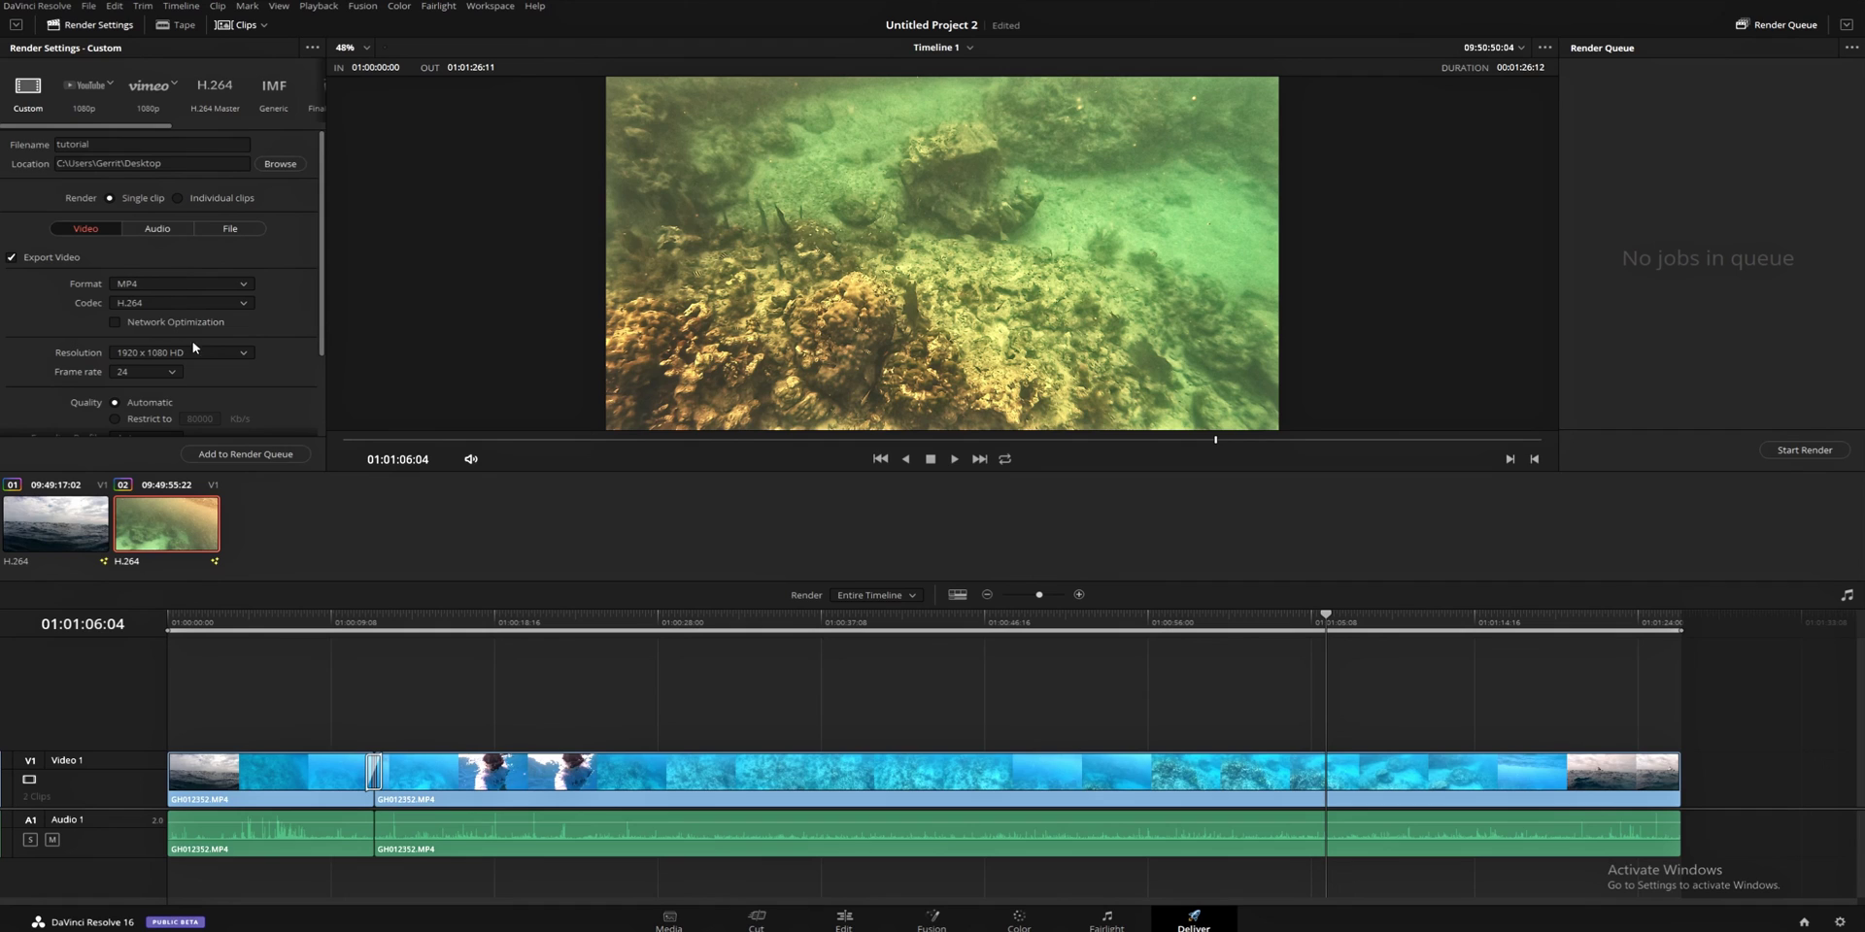
scroll(209, 348, down, 1)
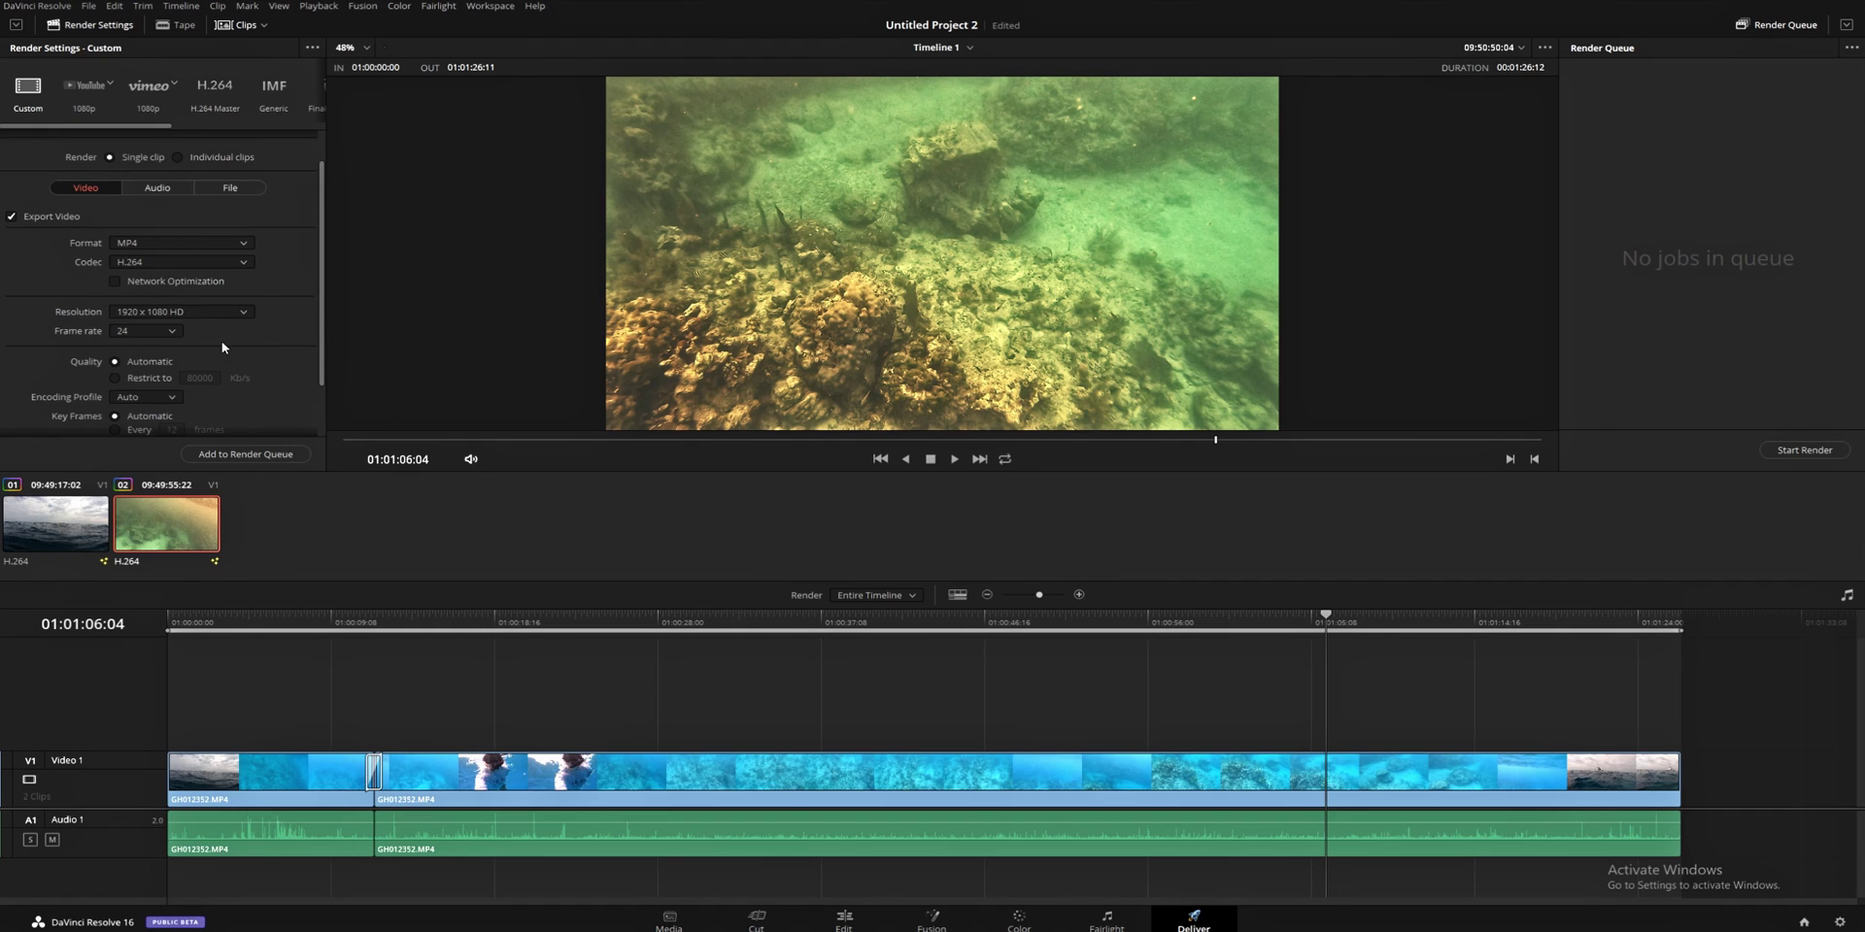
click(170, 316)
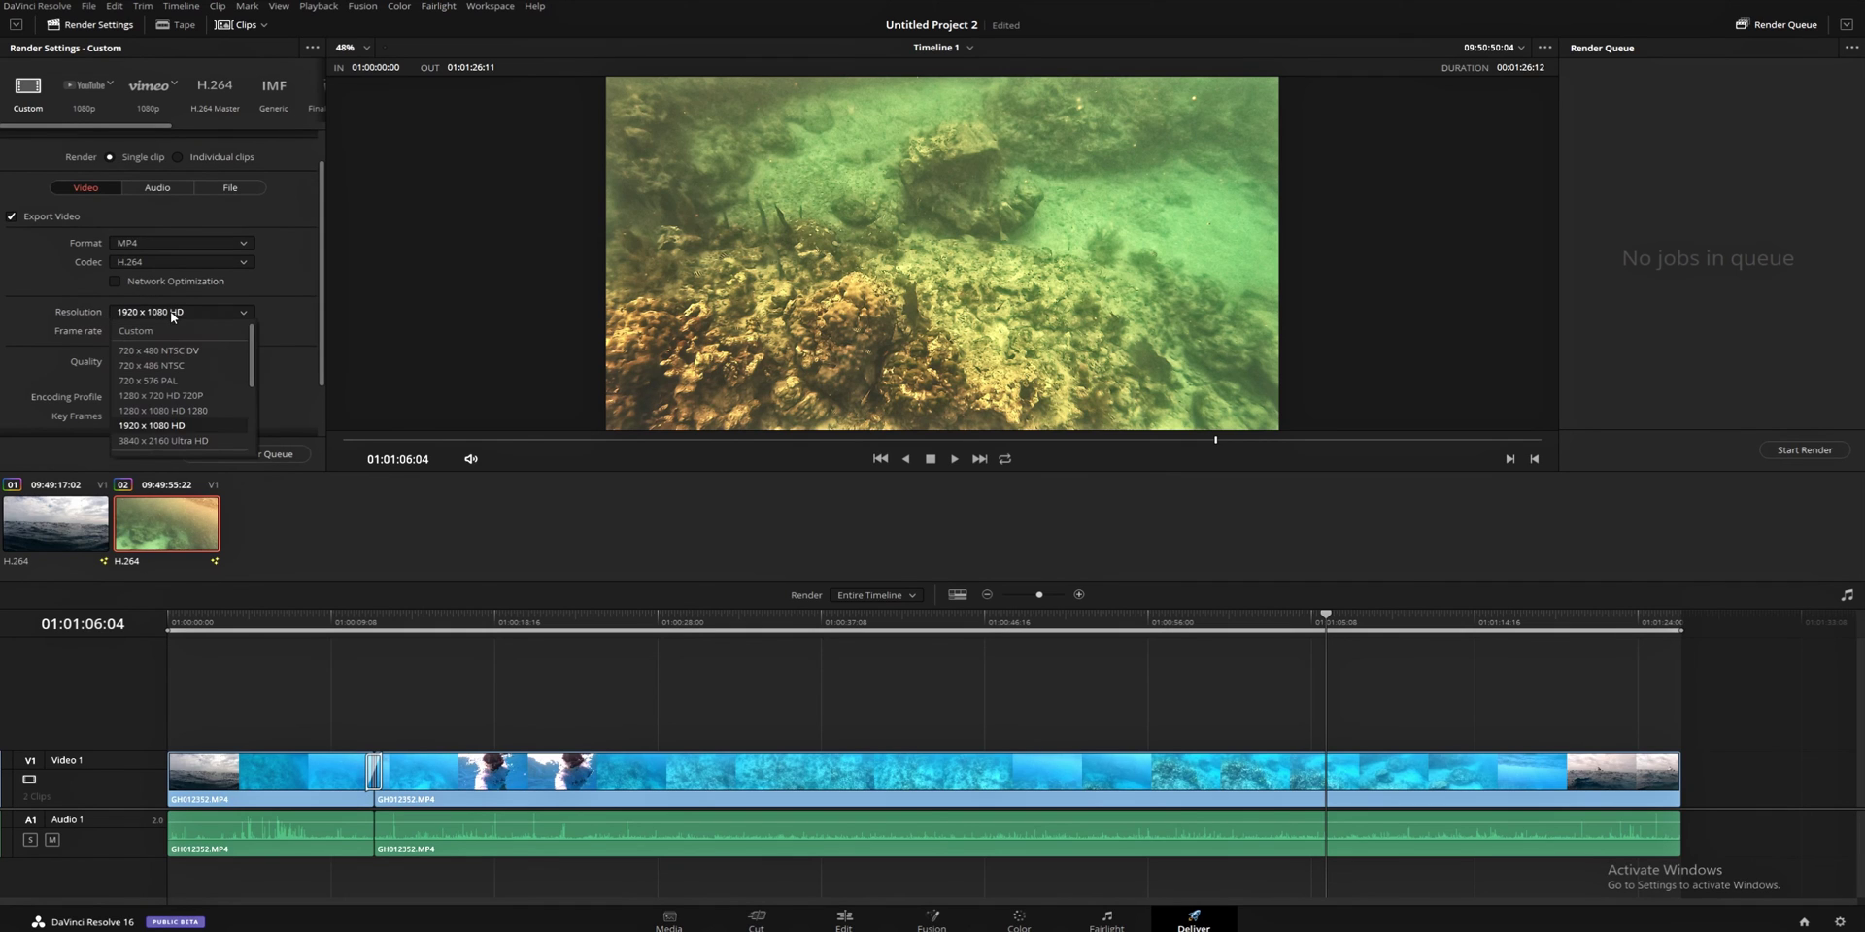
click(163, 429)
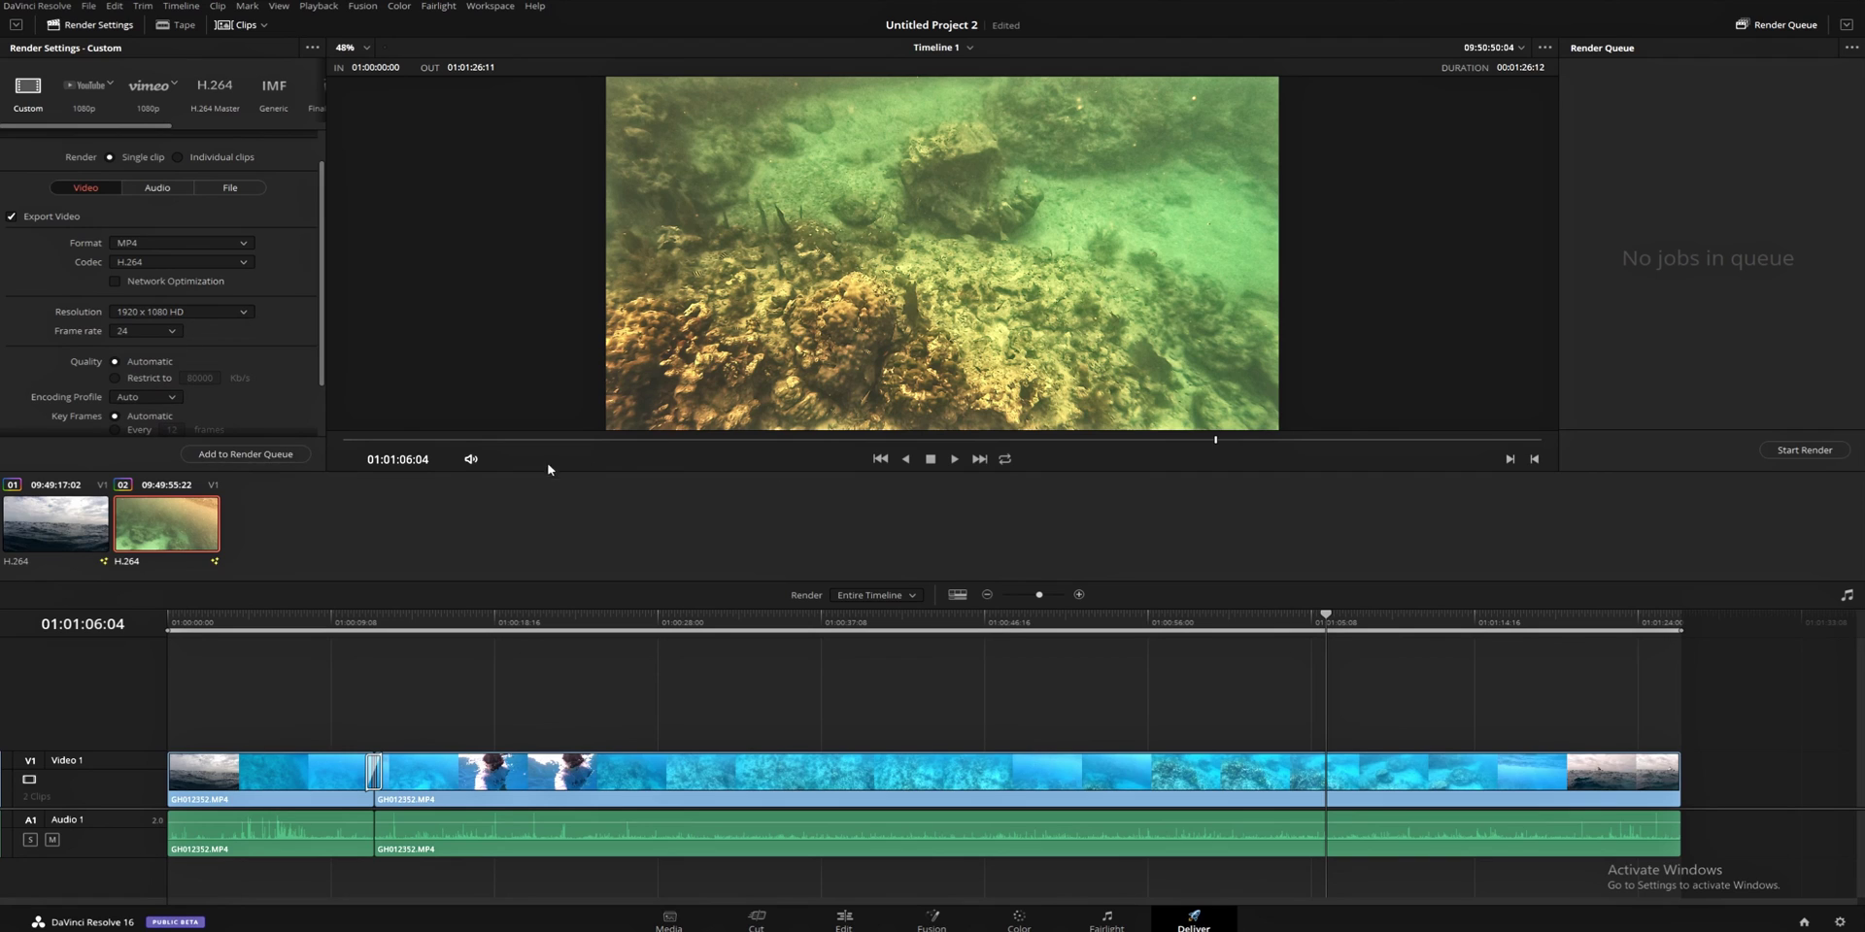
click(231, 313)
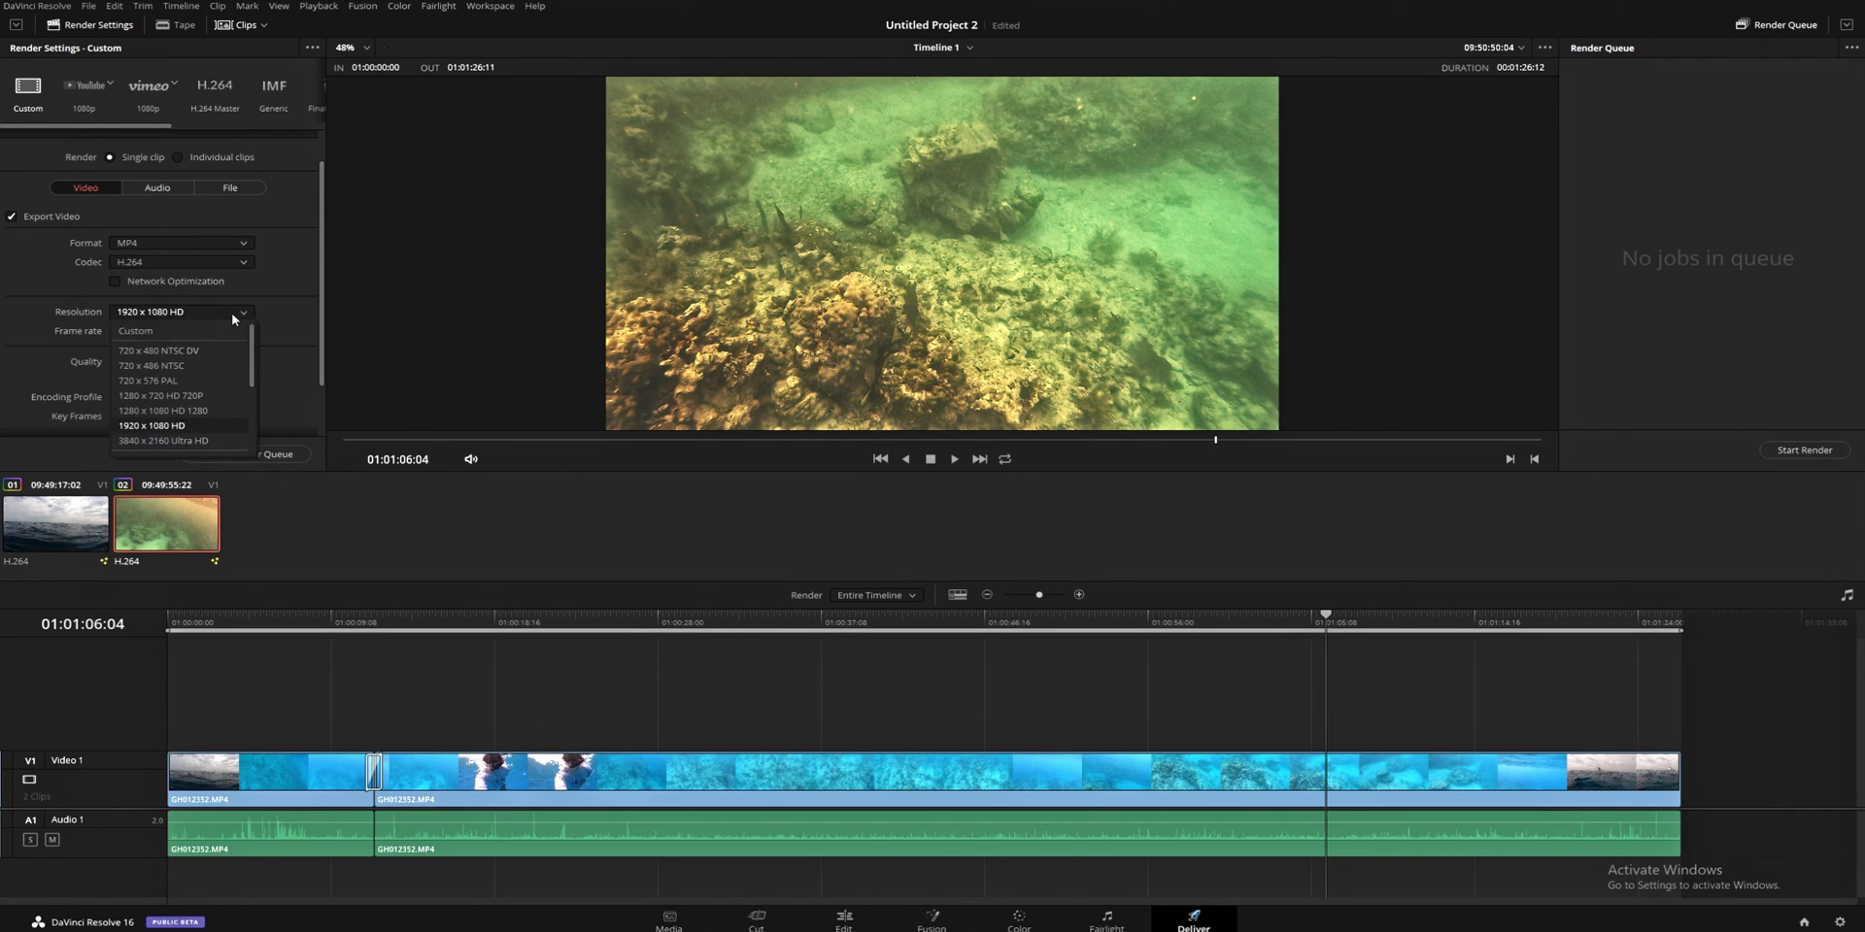
click(136, 429)
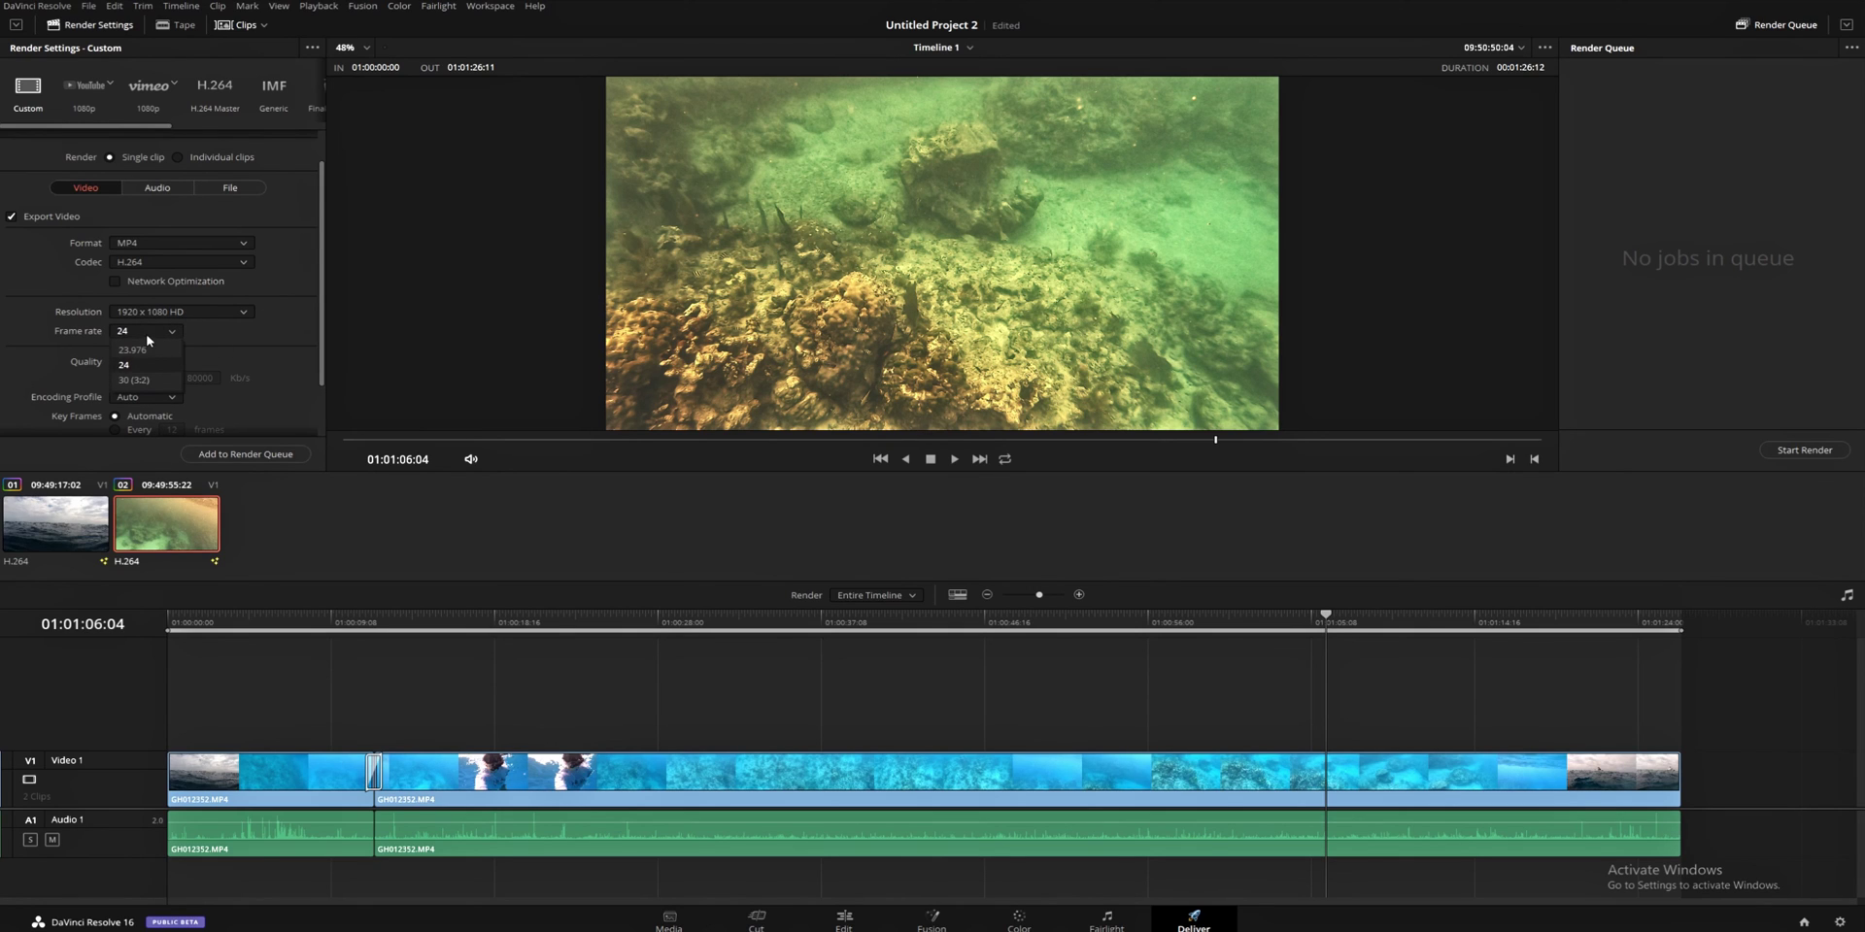
click(131, 367)
scroll(194, 389, down, 2)
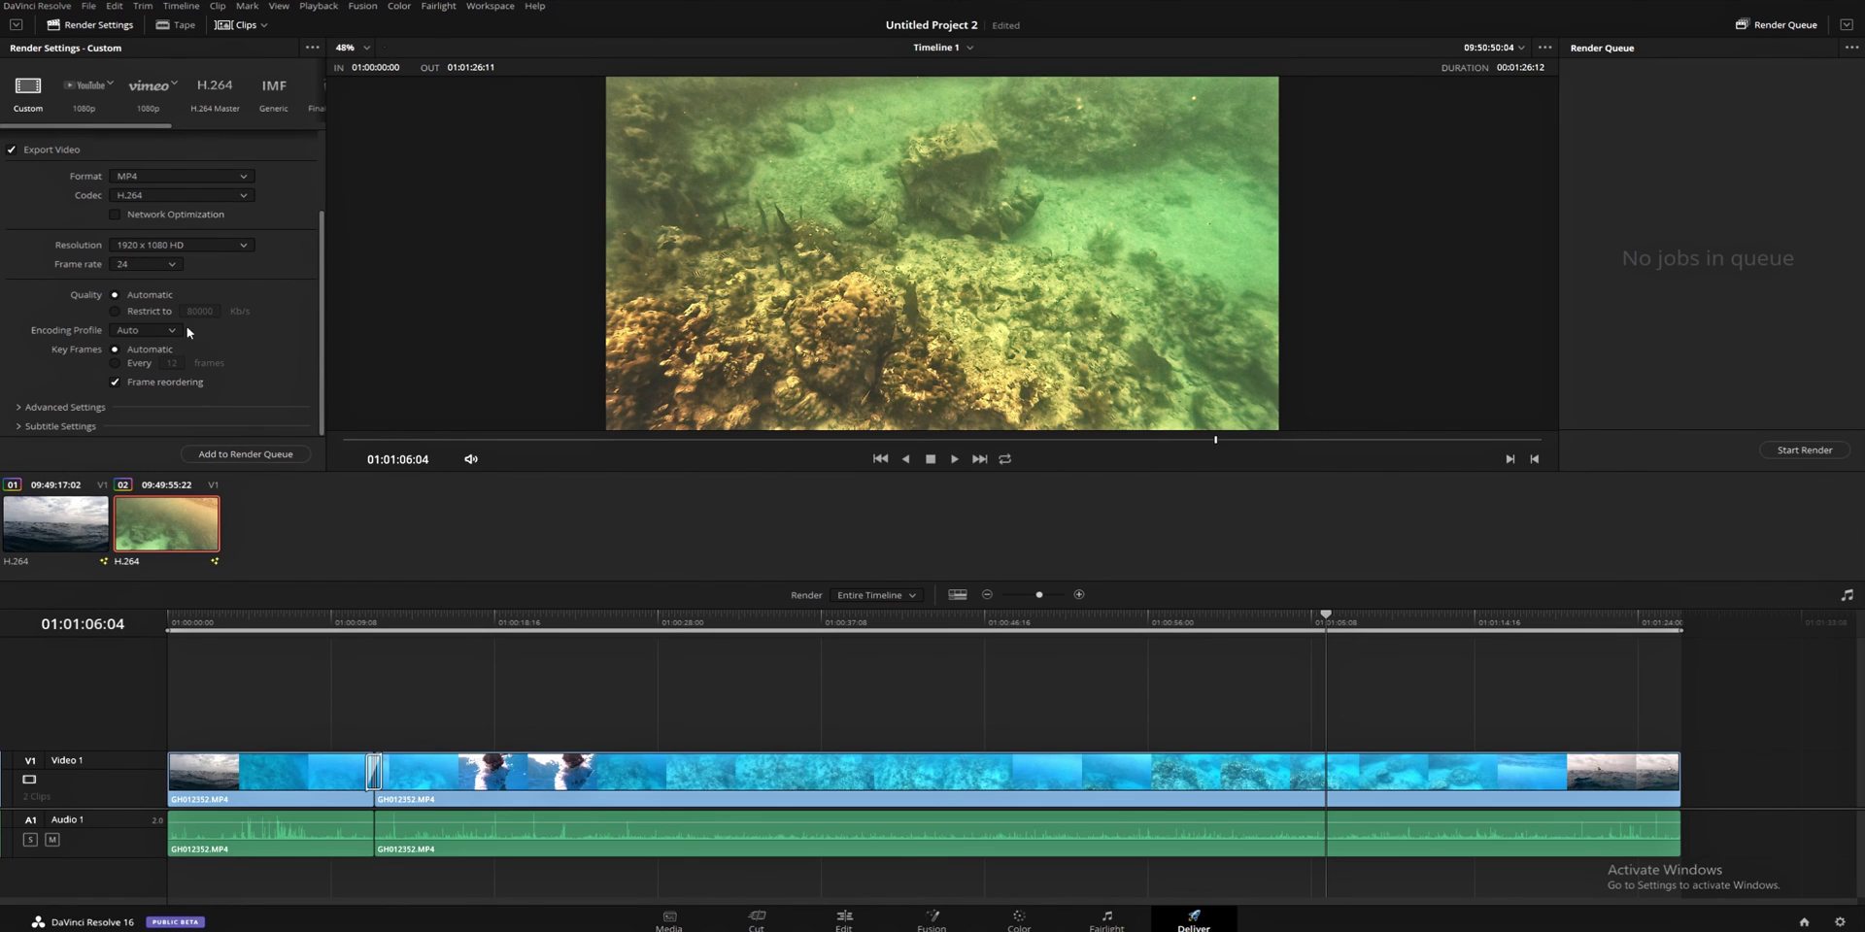
click(116, 310)
click(201, 312)
double_click(201, 312)
text(12000)
click(115, 295)
click(144, 332)
click(145, 337)
- Try the YouTube 1080p preset, then return to the Custom preset and set its format to MP4
scroll(311, 340, up, 3)
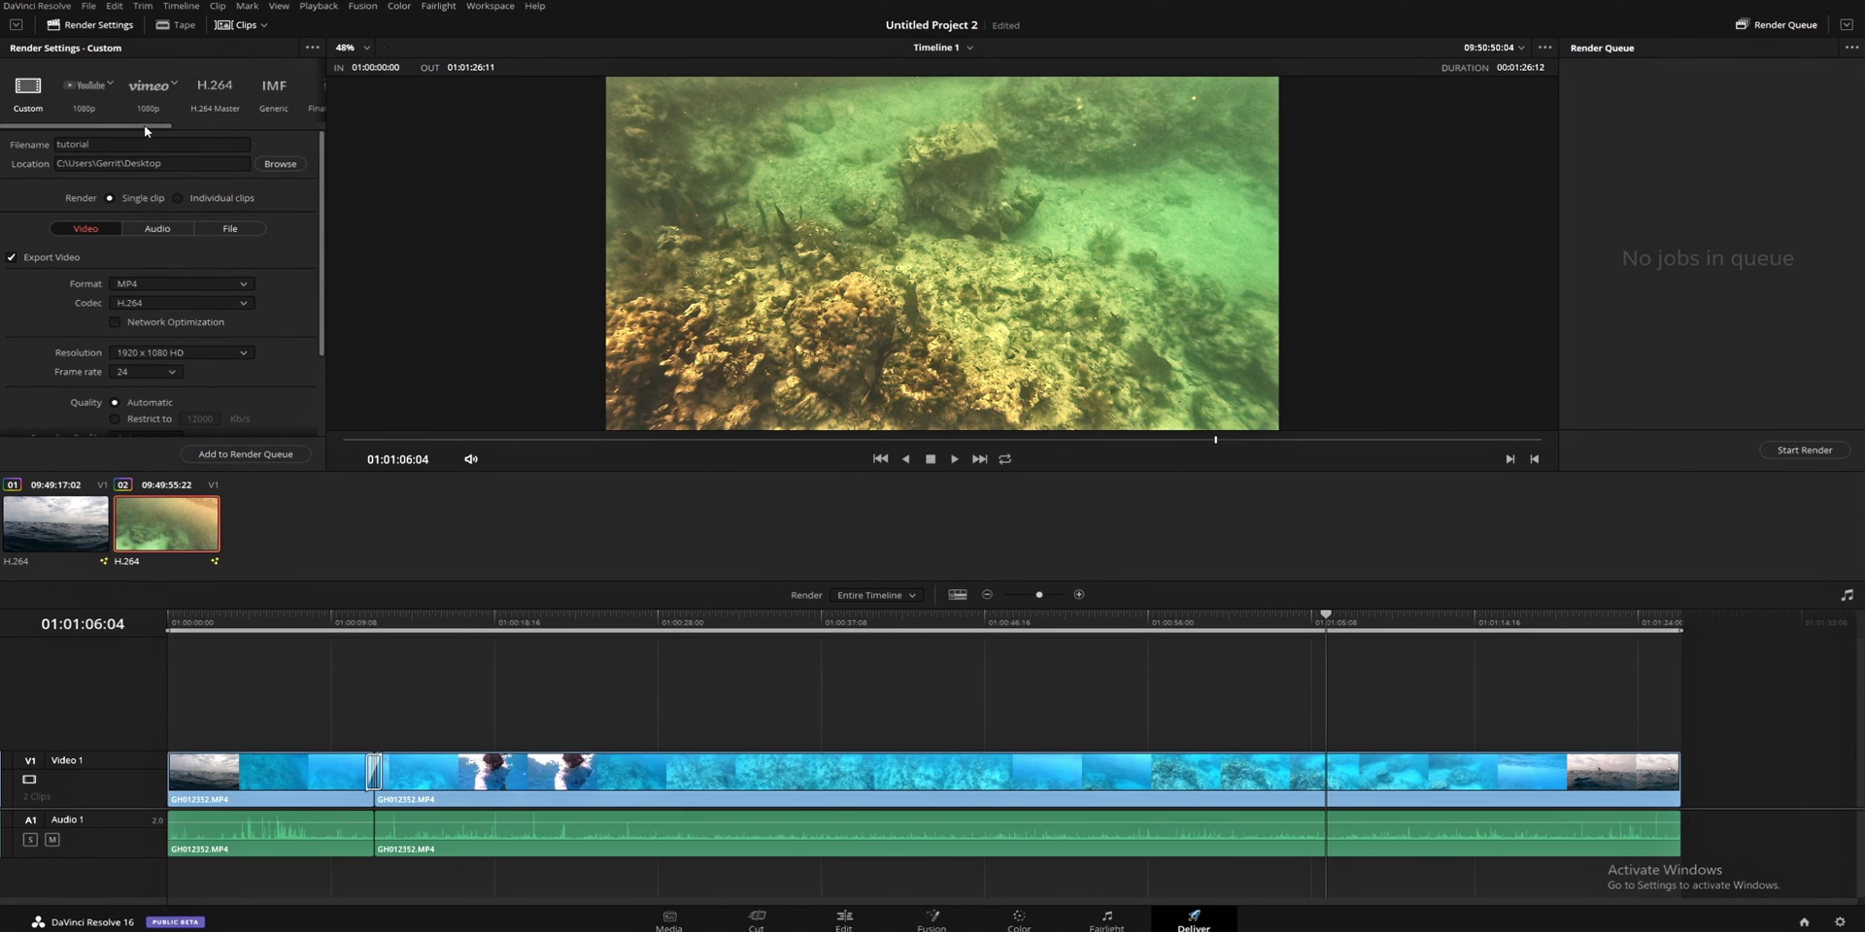
mouse_move(144, 124)
mouse_down()
mouse_move(300, 130)
mouse_move(112, 141)
mouse_up()
click(84, 91)
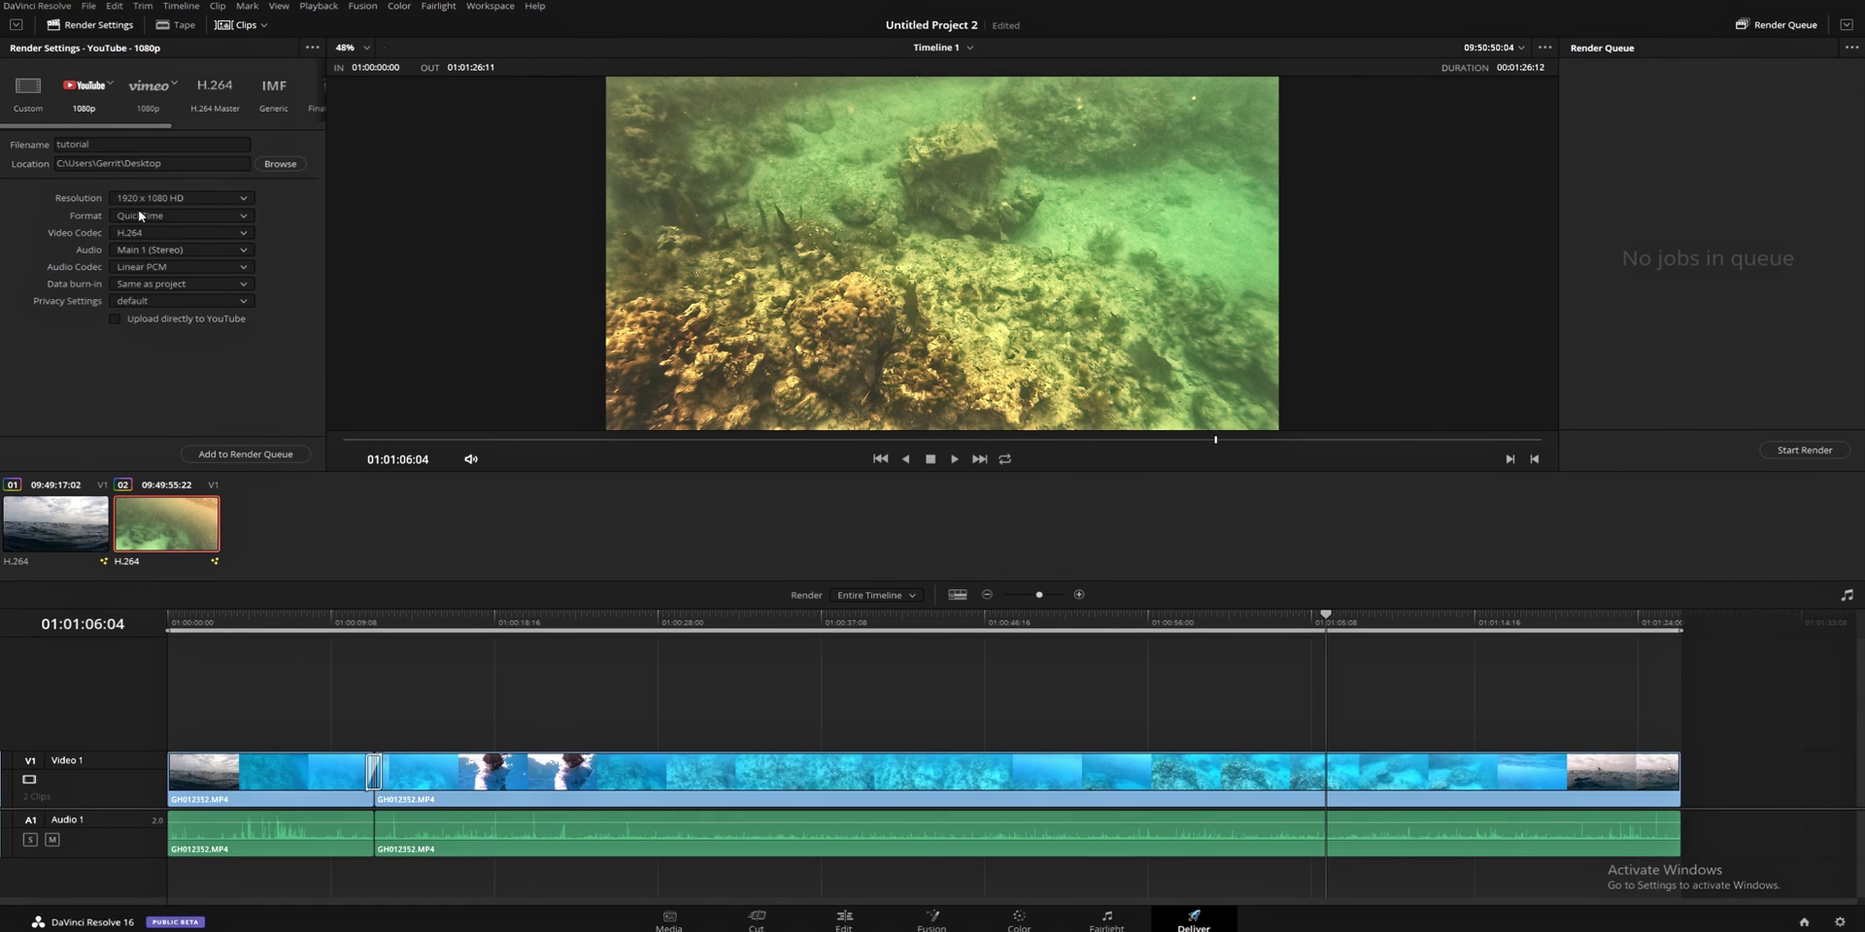
click(28, 89)
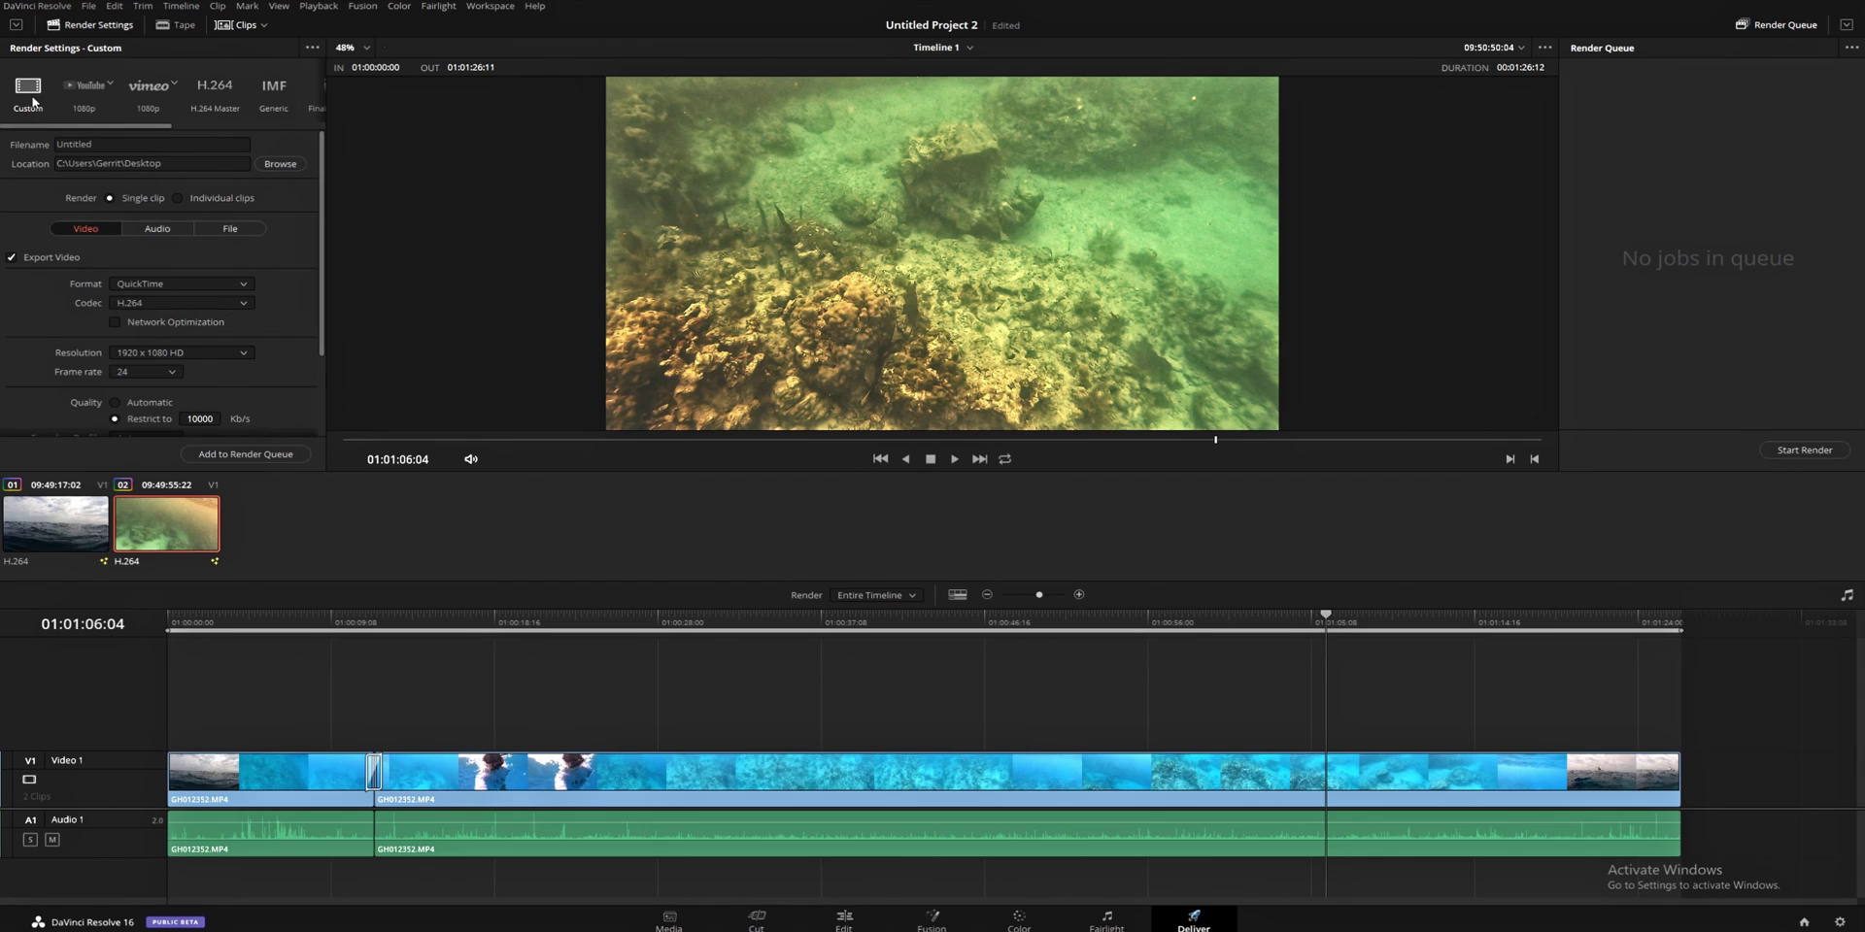
click(179, 283)
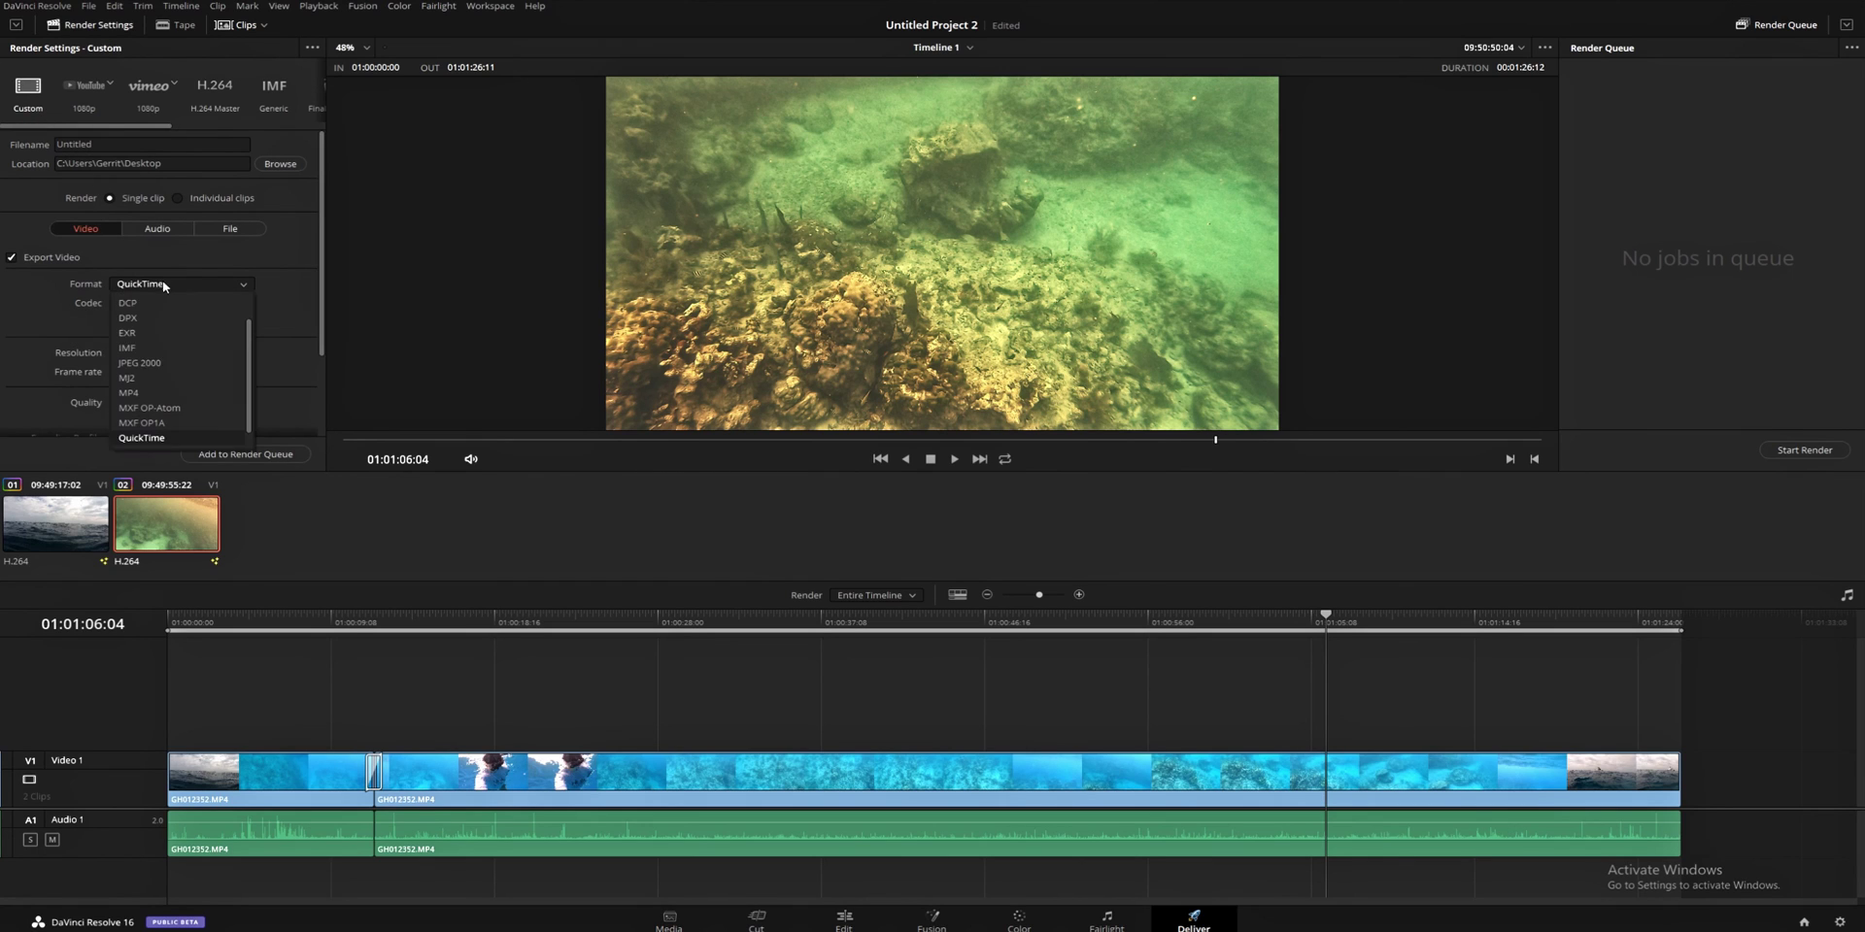
click(141, 396)
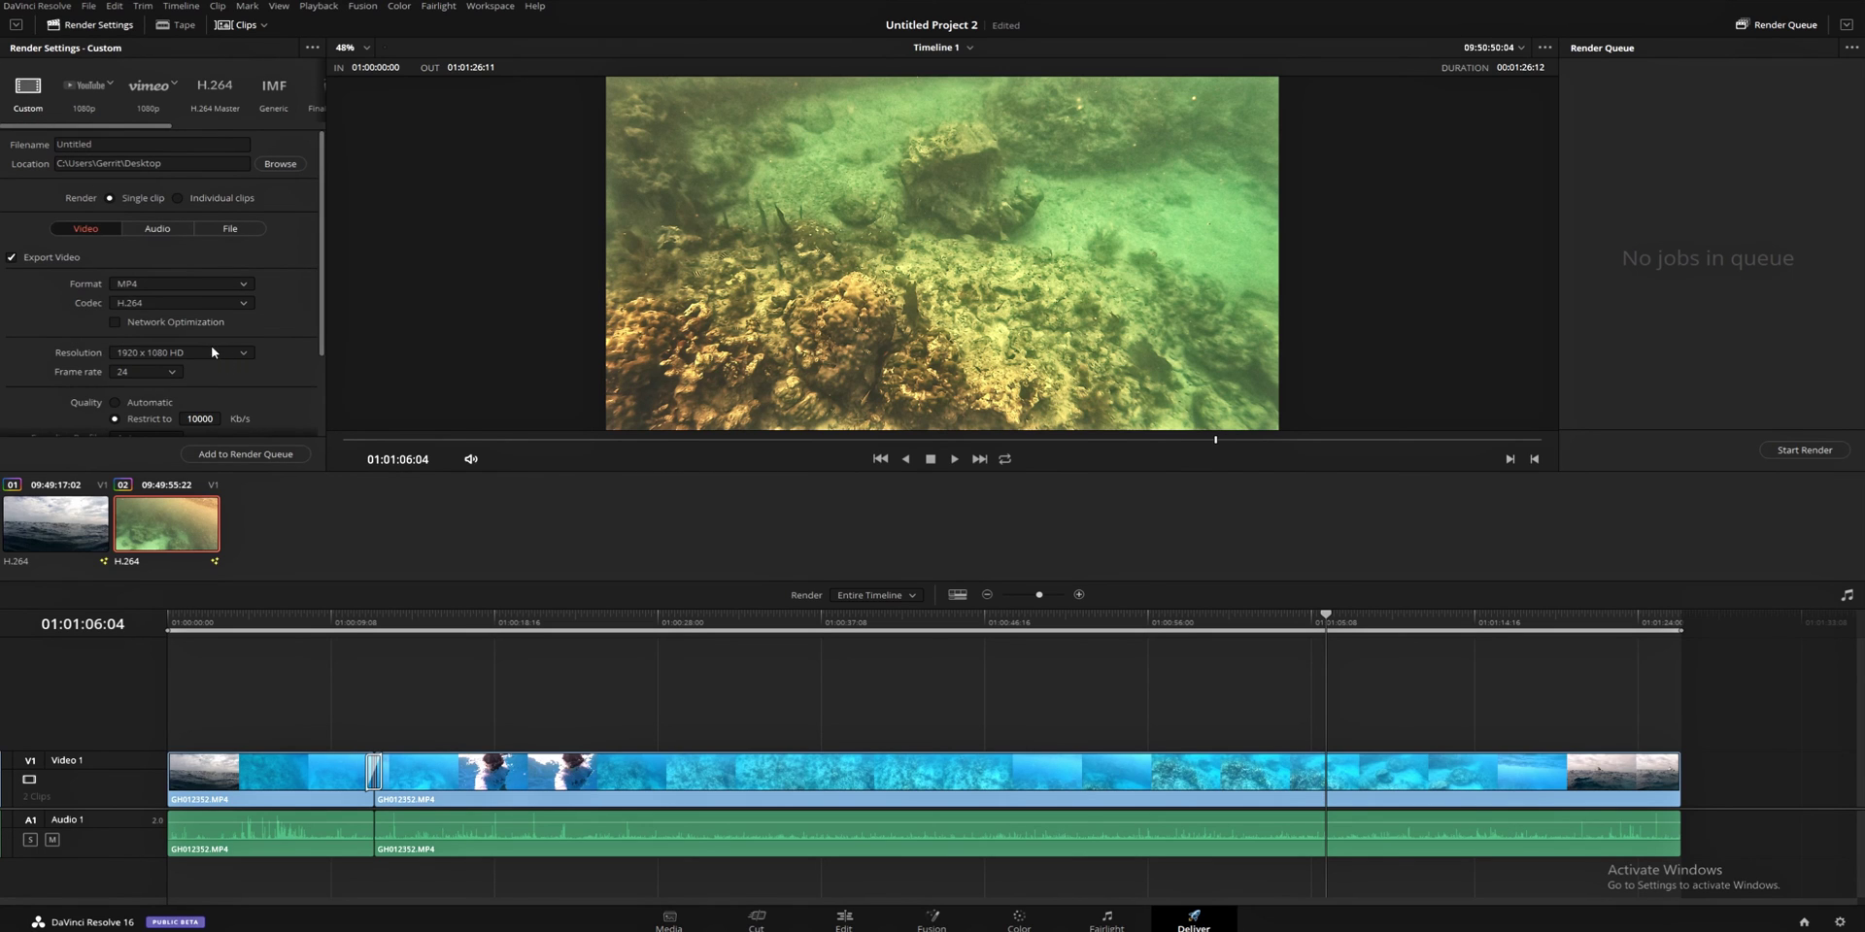
scroll(212, 346, down, 2)
scroll(189, 328, up, 2)
- Set quality to Automatic, add Timeline 1 to the render queue, and render Job 1 to completion
click(163, 403)
click(245, 457)
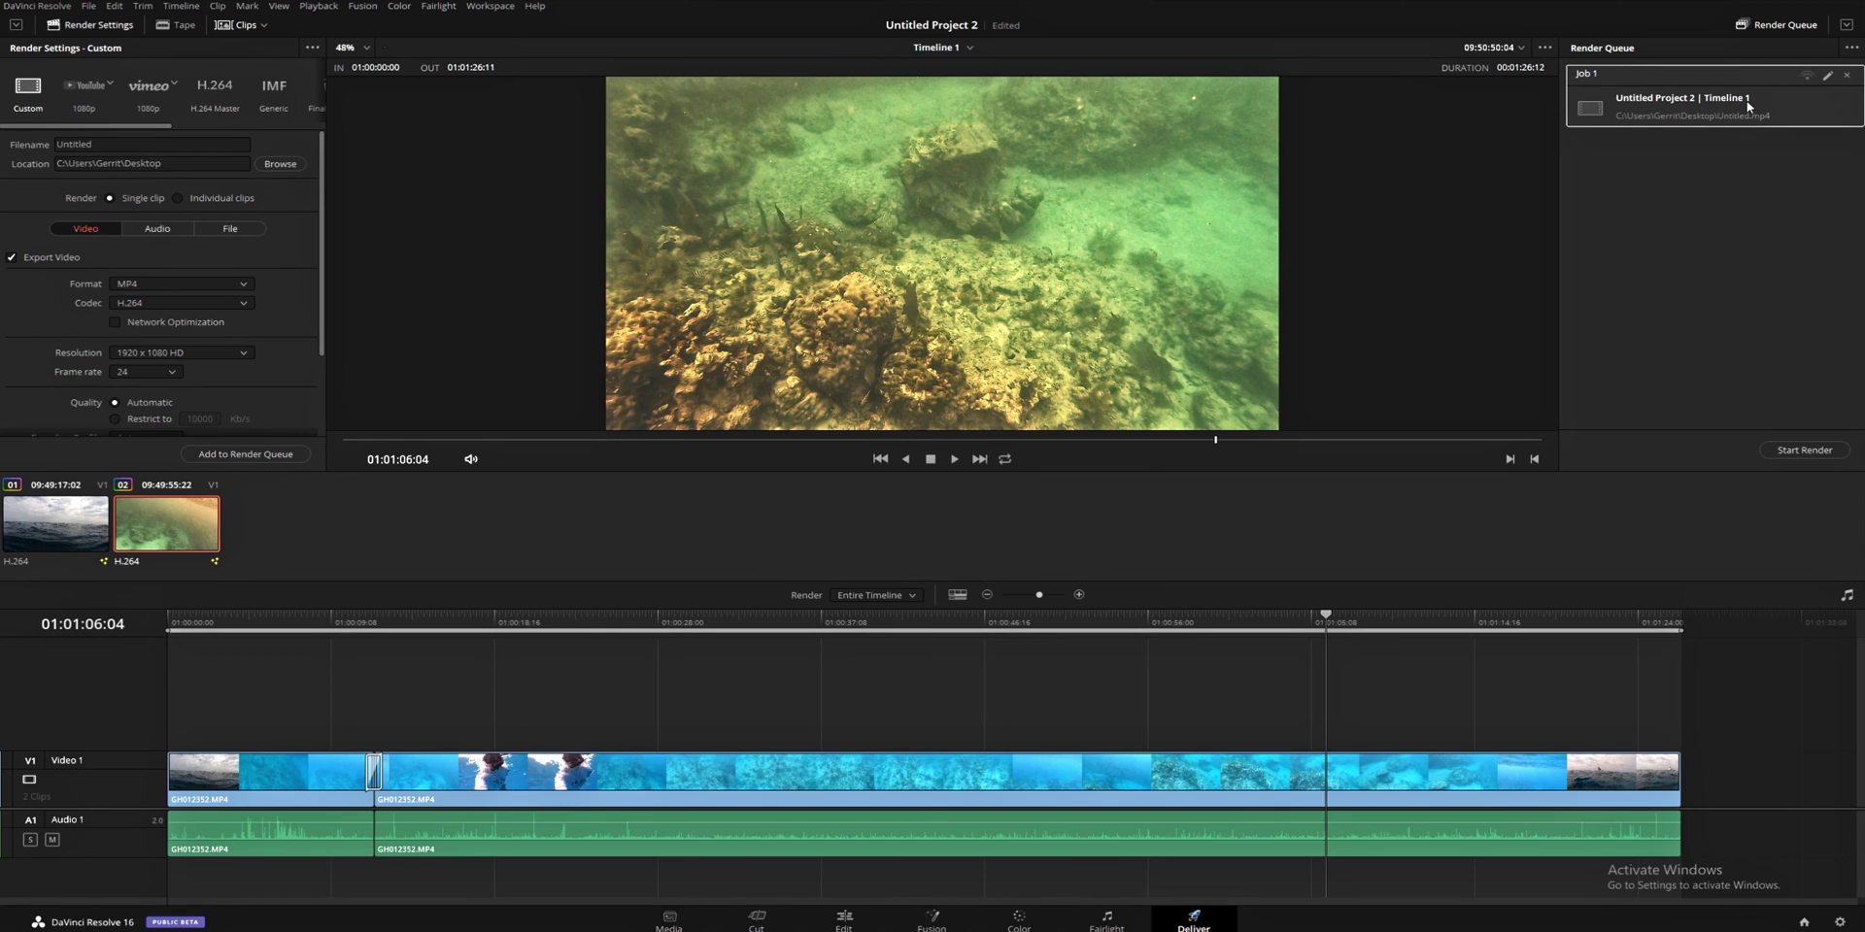
click(1805, 451)
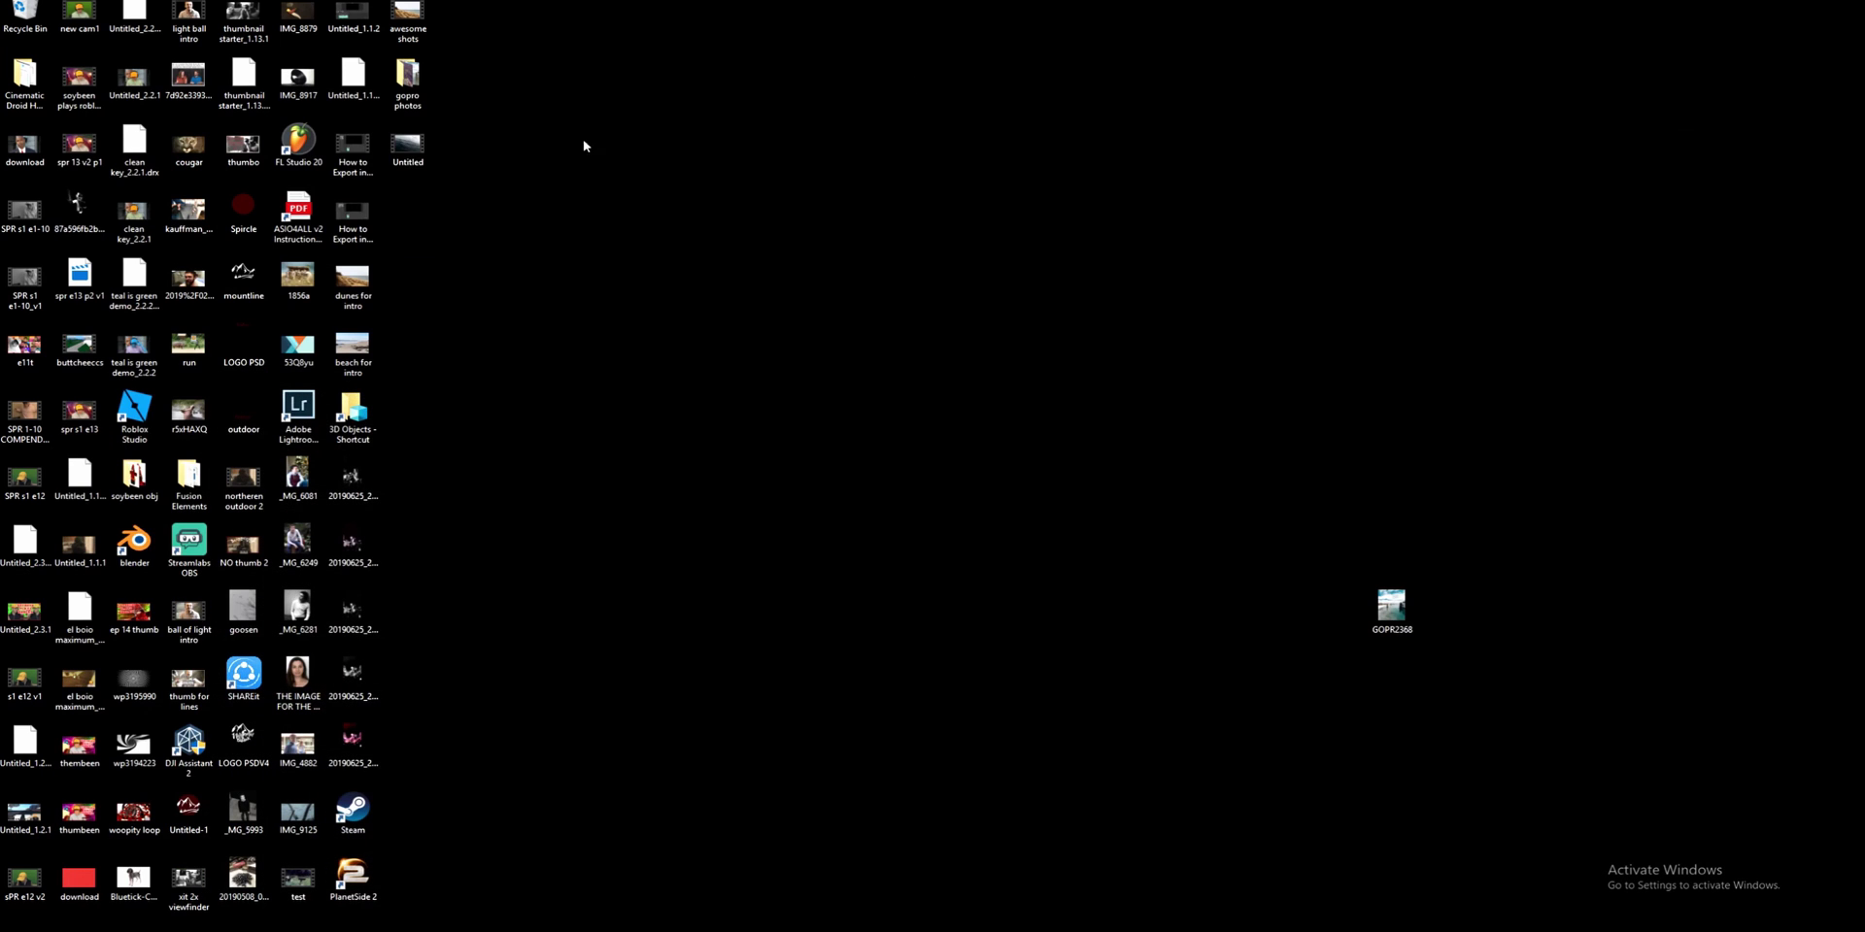
- Play the rendered Untitled.mp4 from the desktop, skip ahead to the reef footage, pause and close the player
double_click(408, 146)
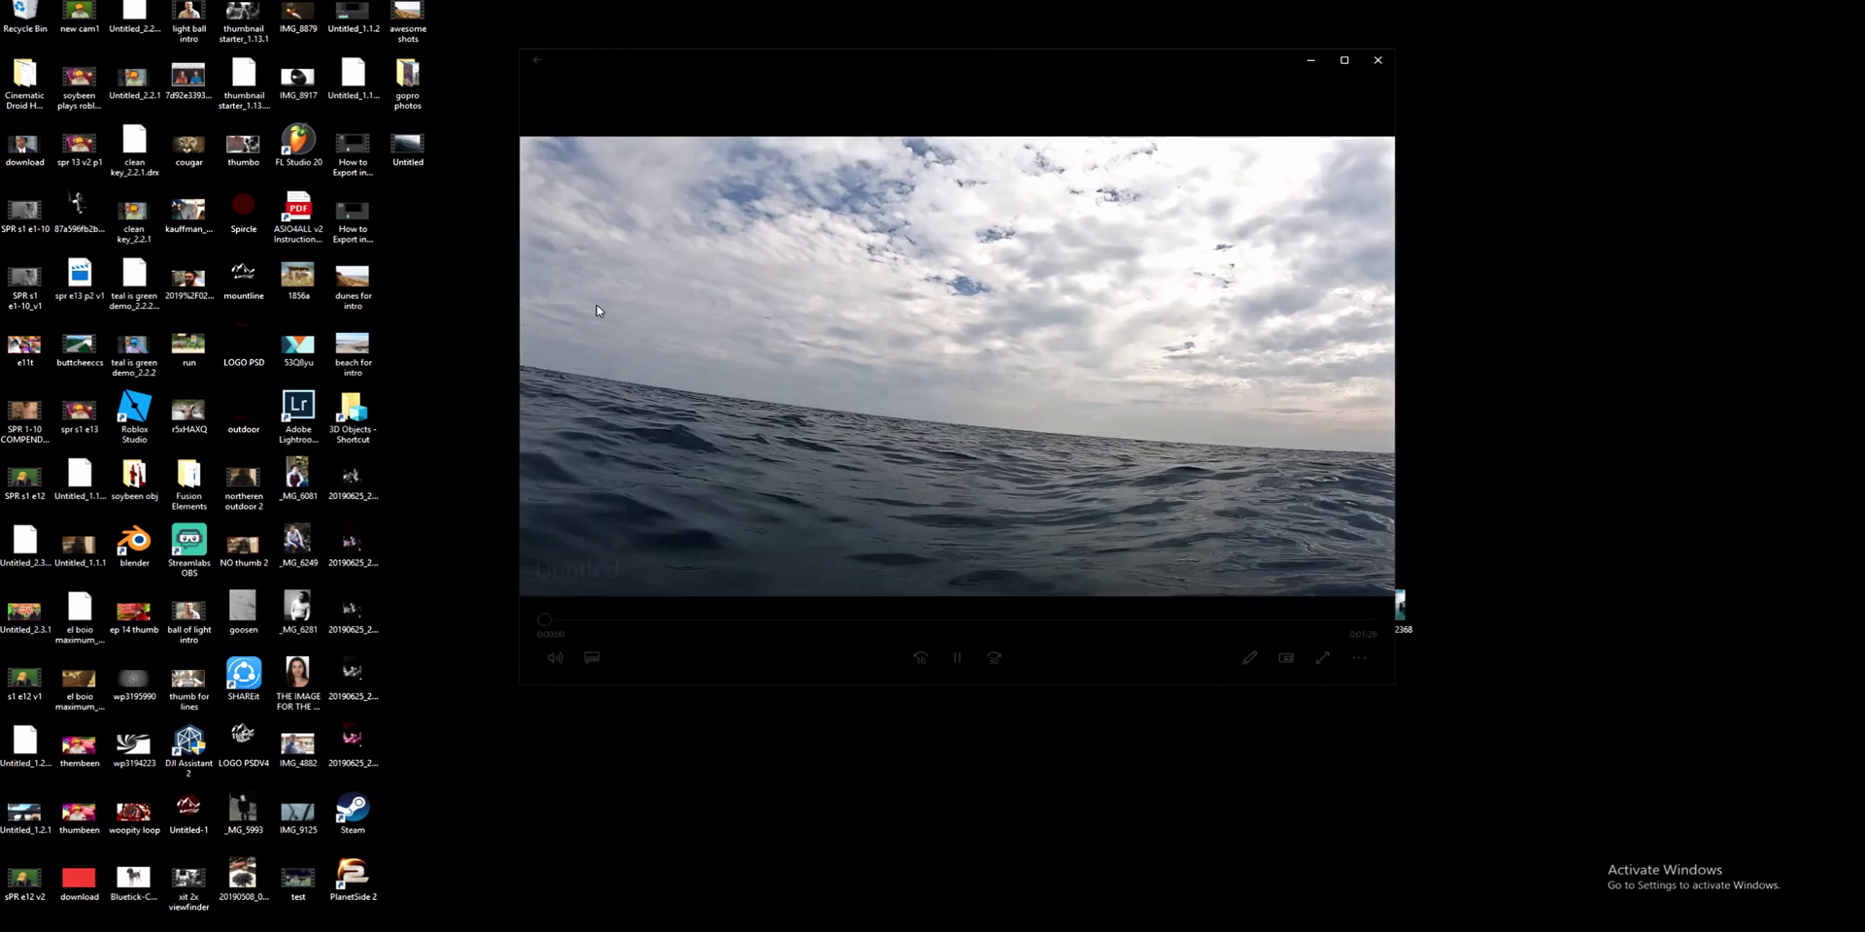
click(596, 621)
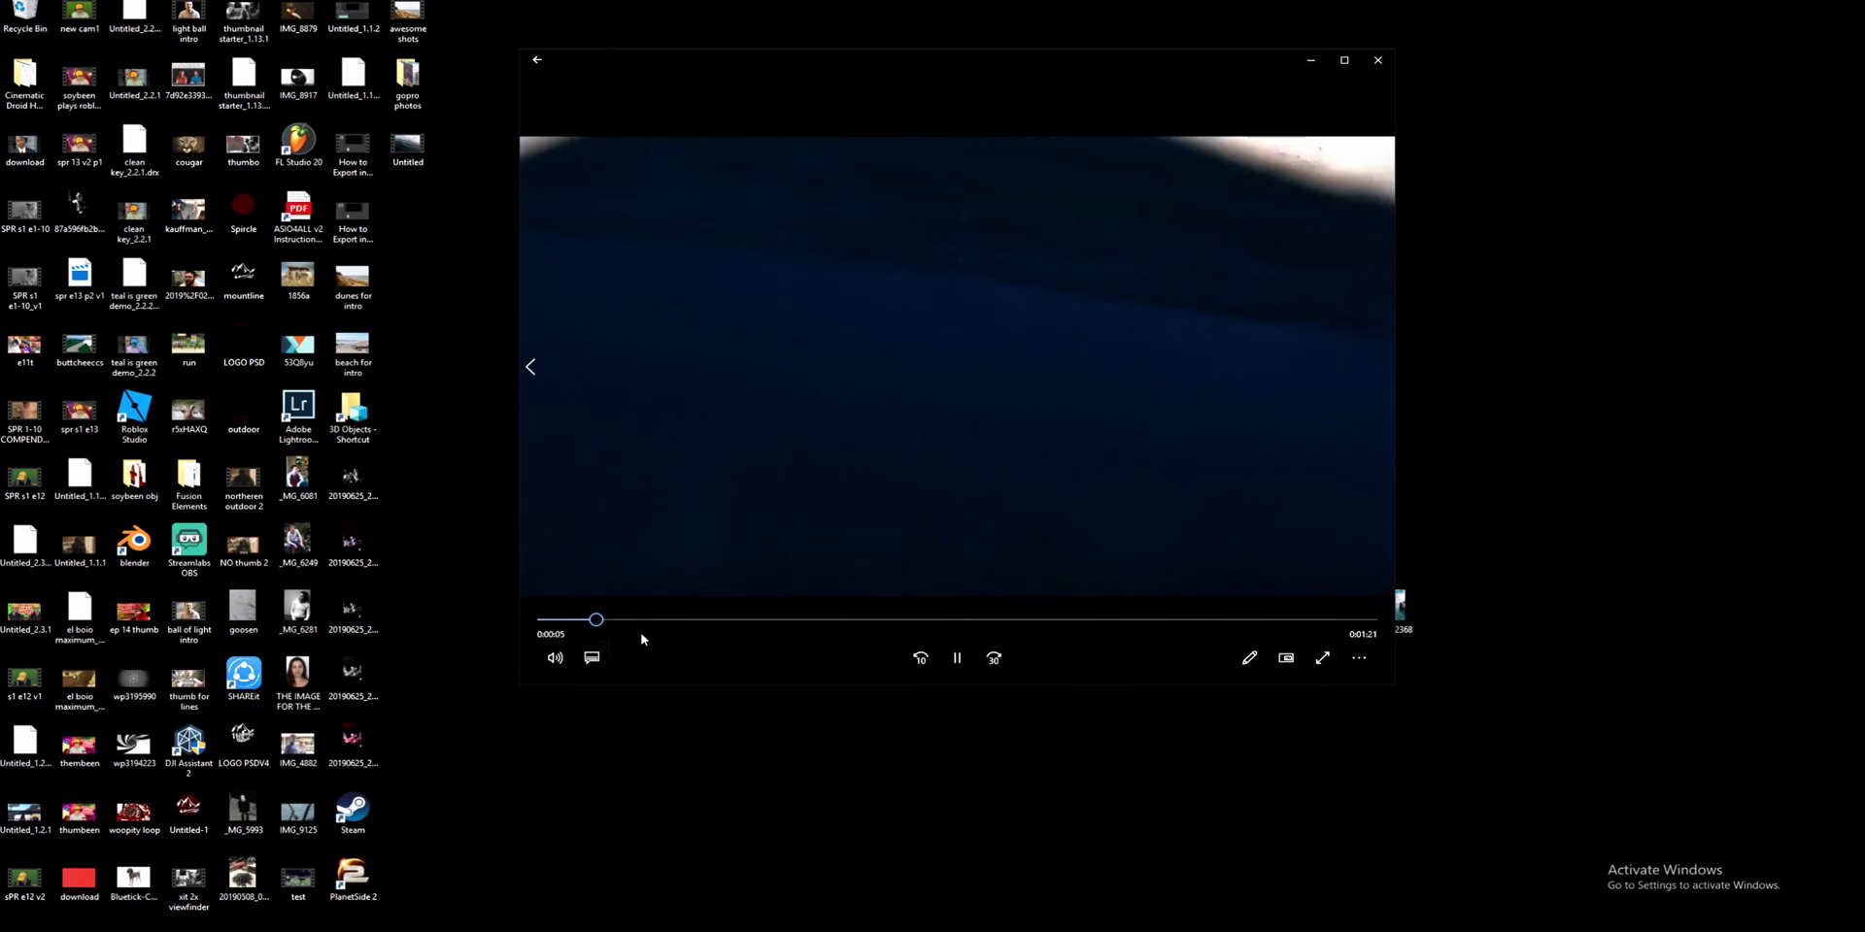
click(636, 634)
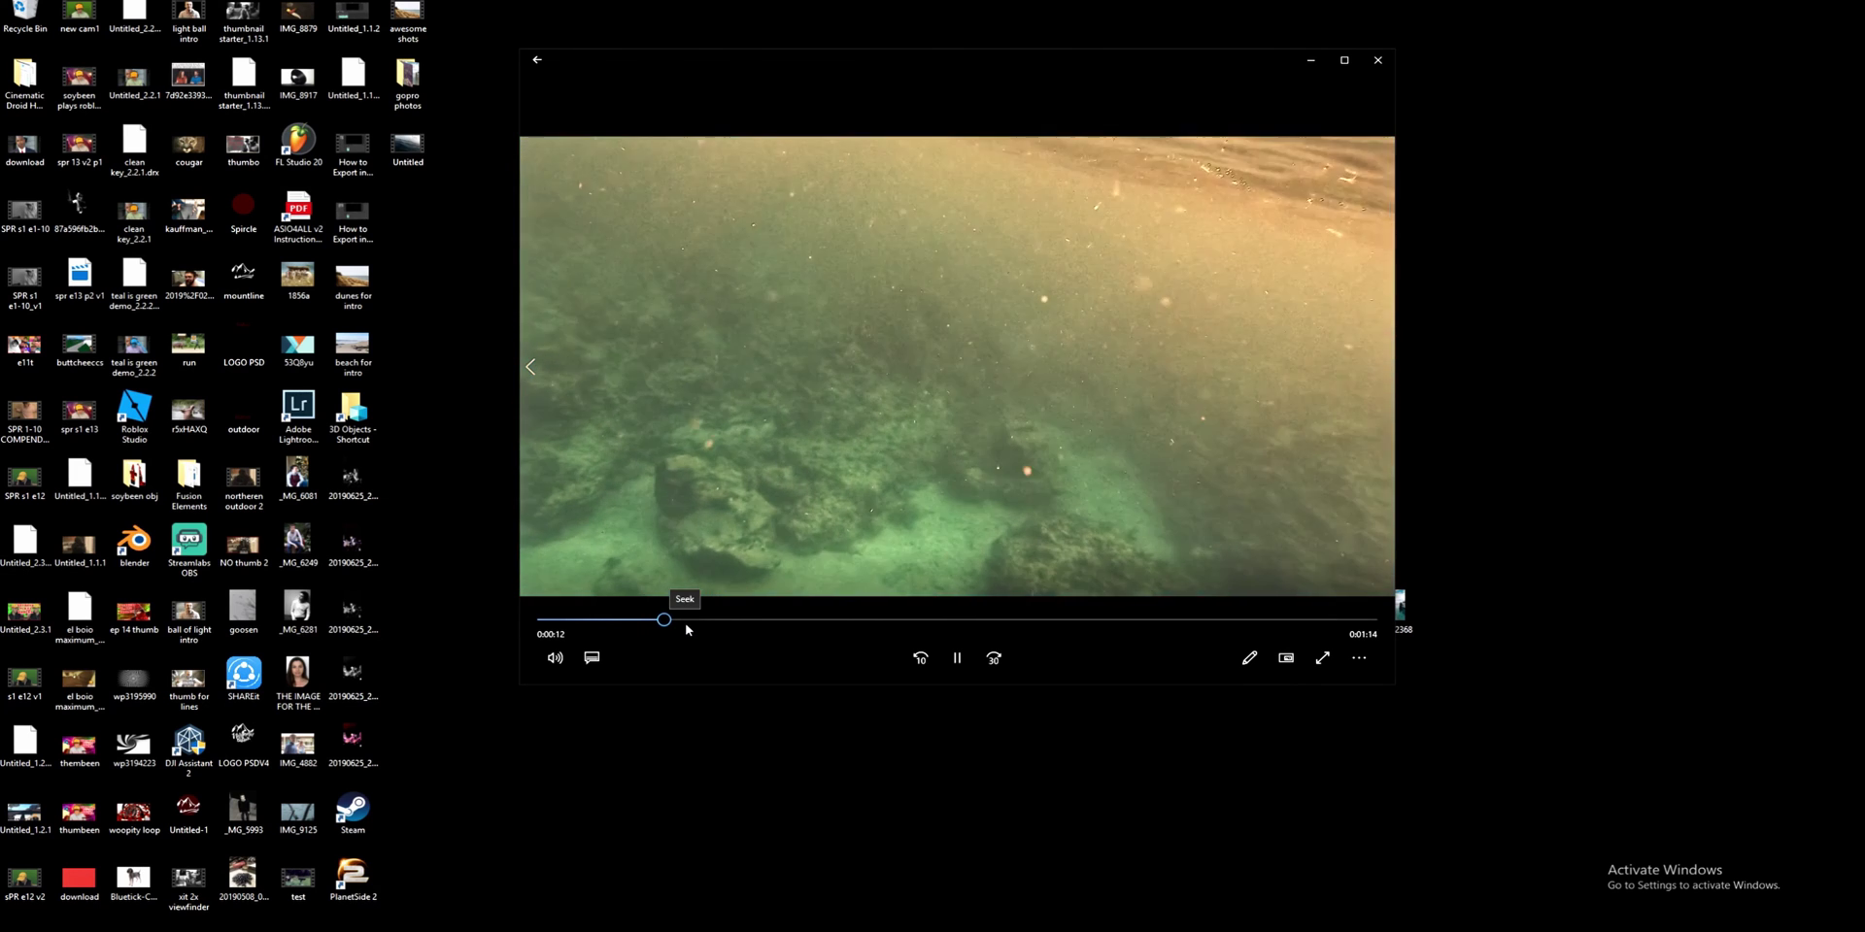
click(959, 658)
click(1377, 59)
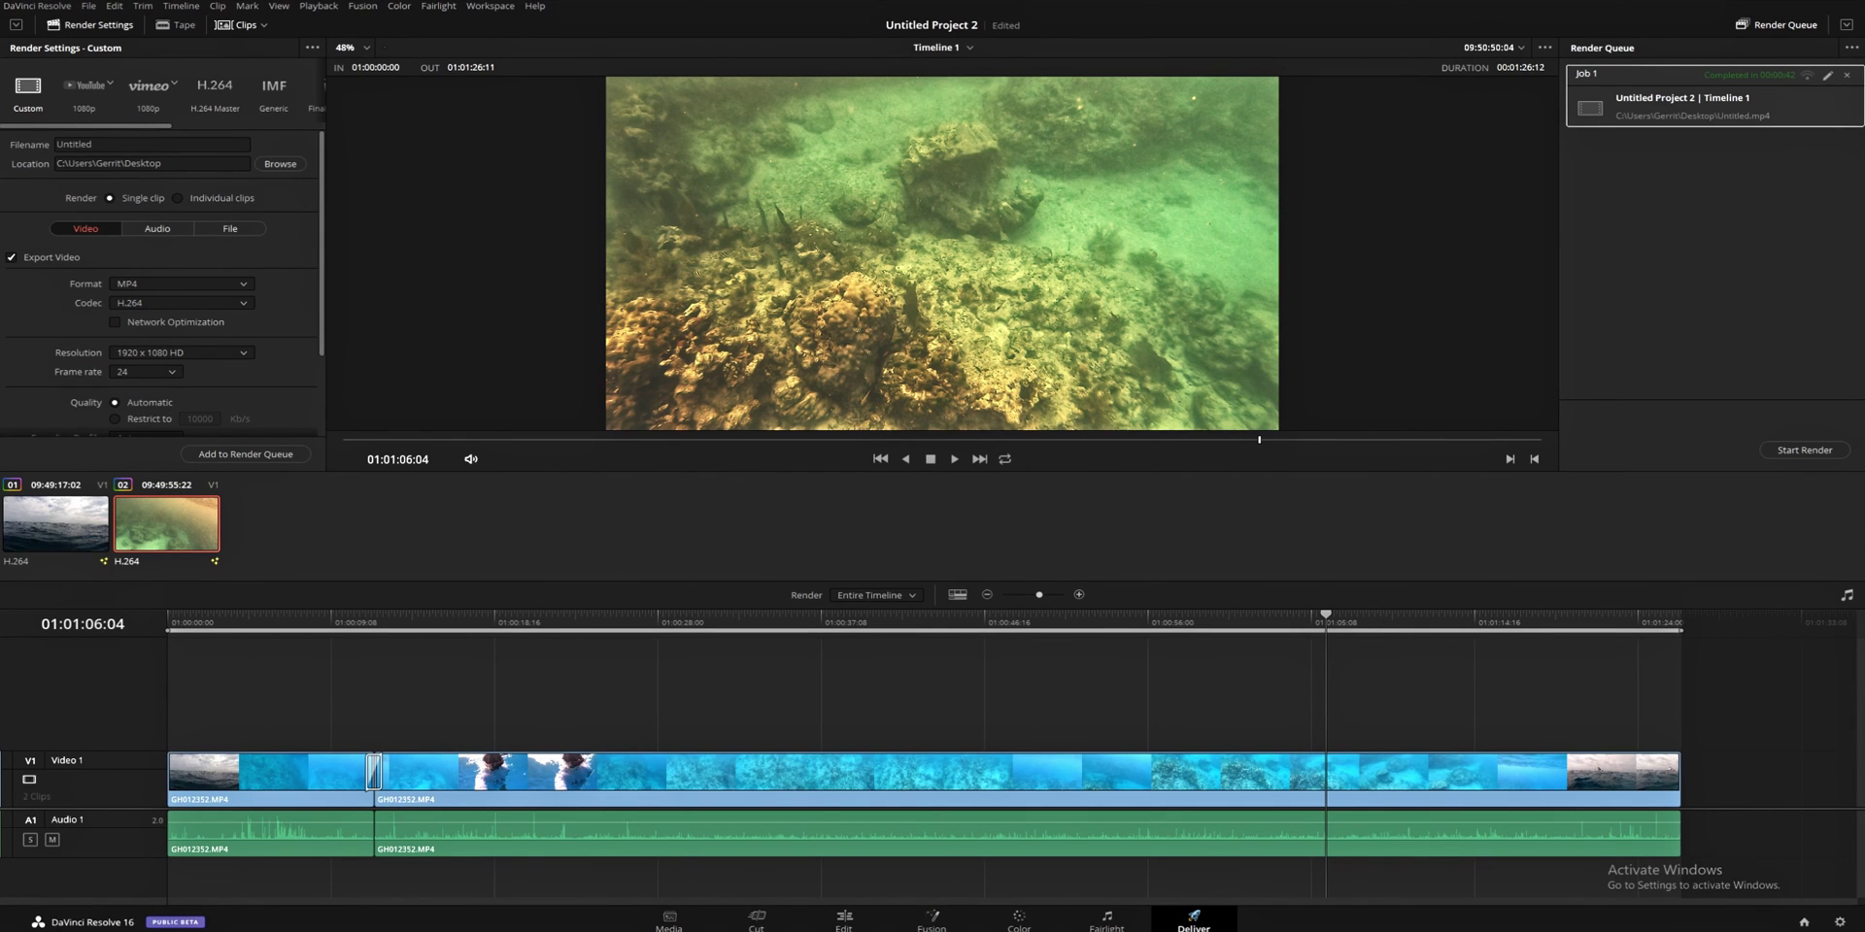
- Switch to the Fusion page to view the clip's MediaIn1 and MediaOut1 node graph
click(924, 921)
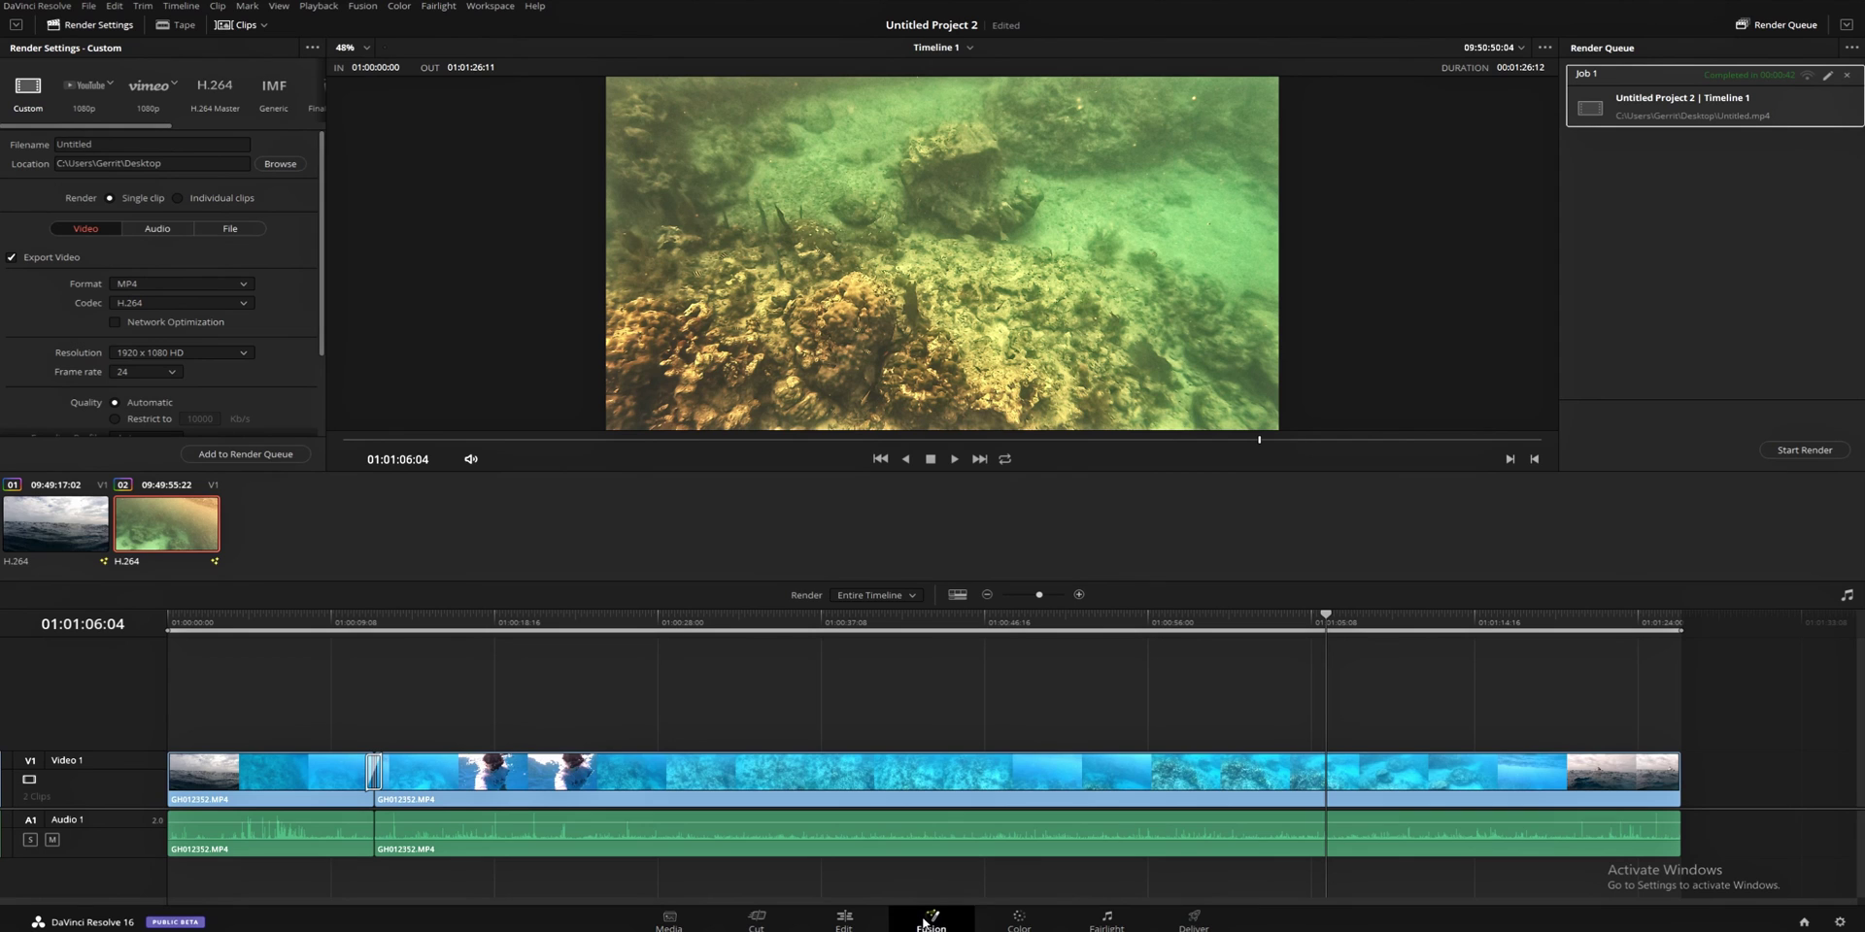